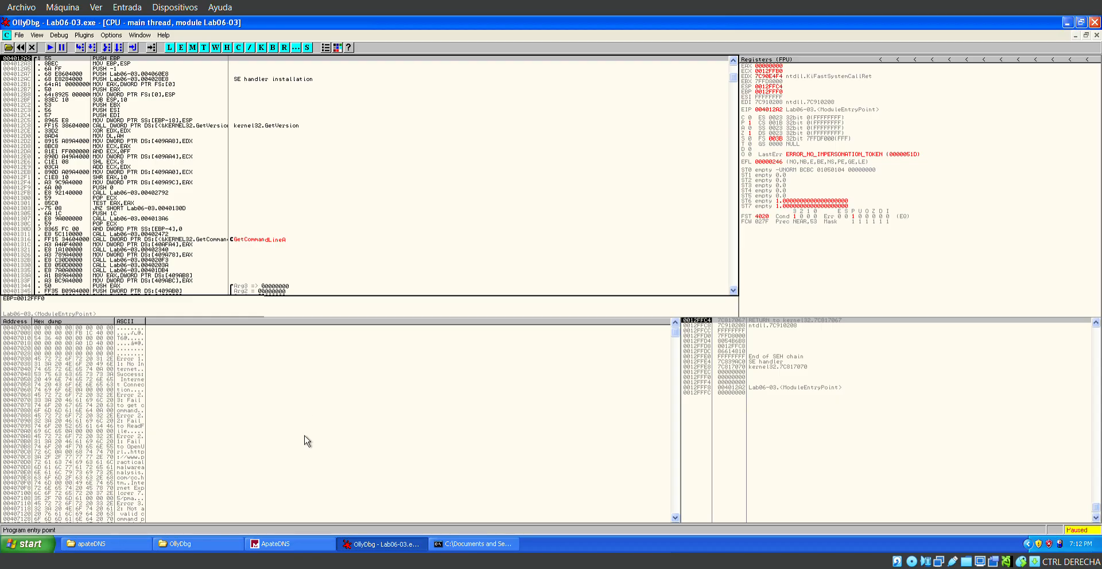
Review the domain requests captured in ApateDNS, and return to the Lab06-03.exe disassembly in OllyDbg.
left_click(296, 545)
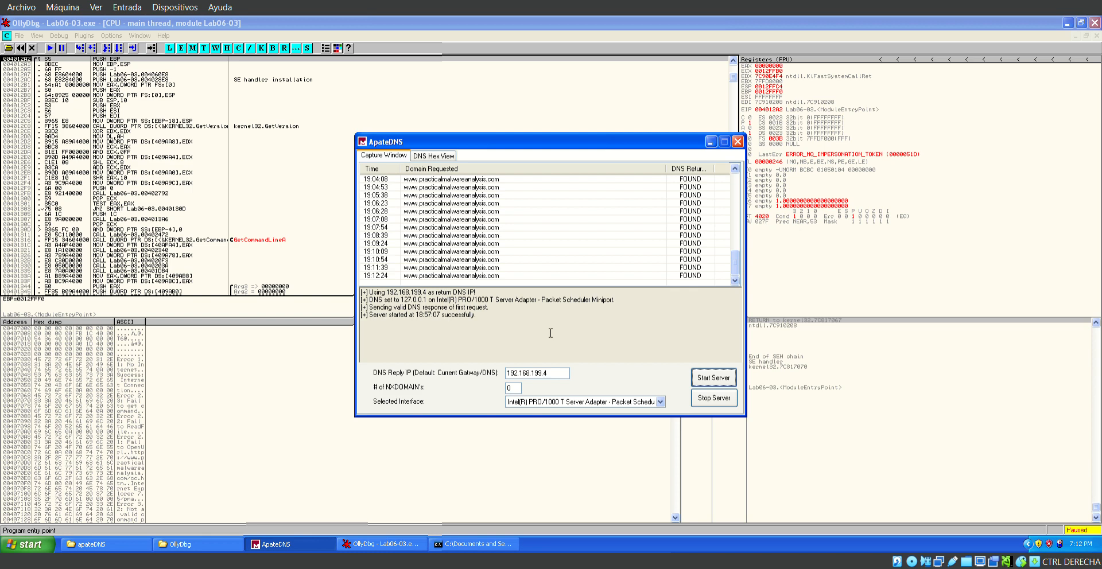
left_click(711, 143)
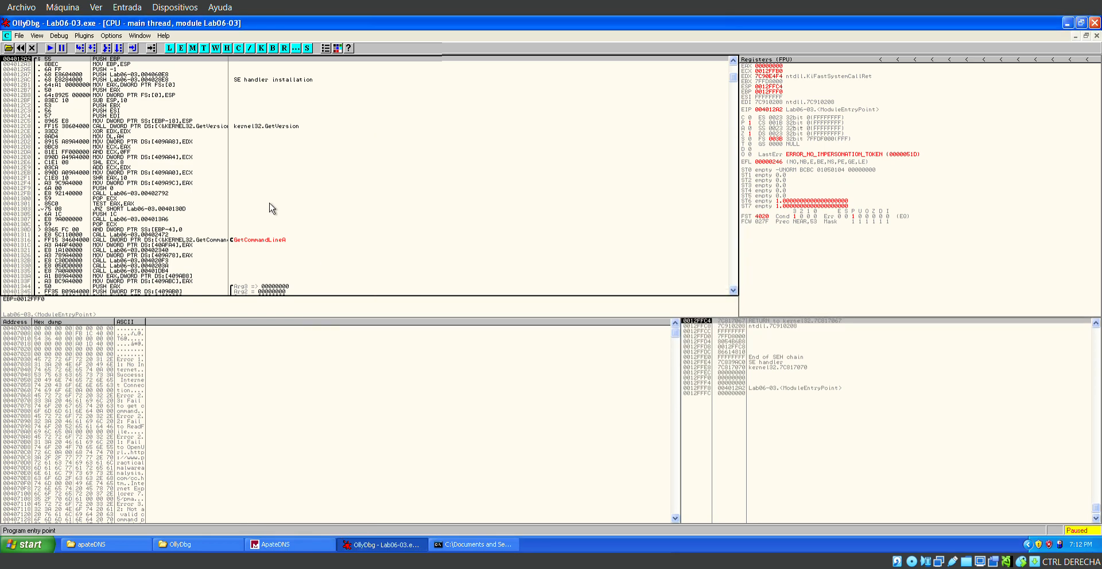
scroll(272, 208, "down", 2)
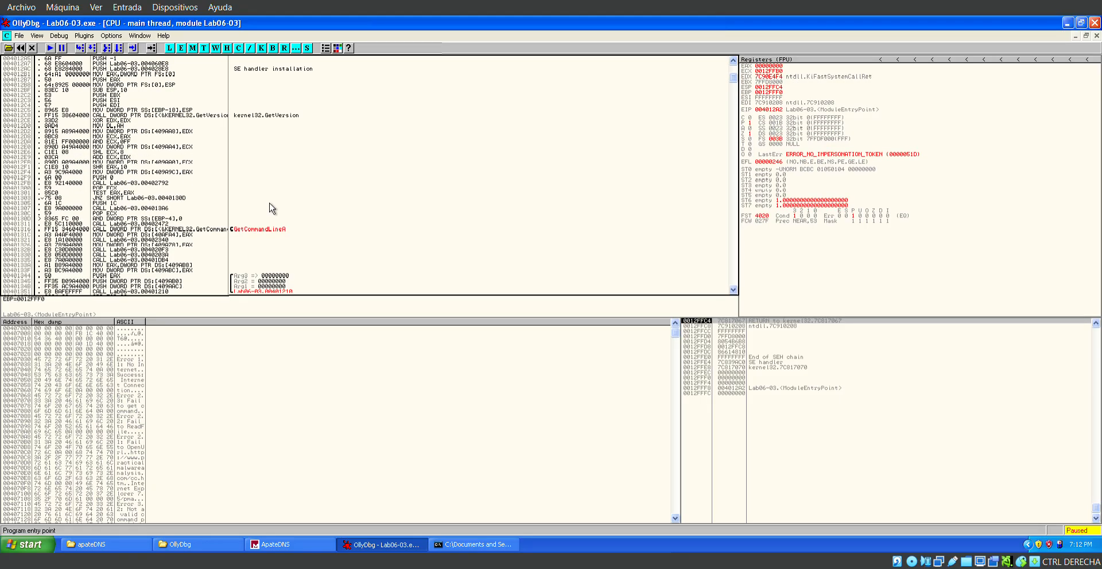
Reopen Lab06-03.exe for debugging, ending the active process and accepting the corrupted-breakpoints error.
left_click(19, 35)
mouse_move(36, 35)
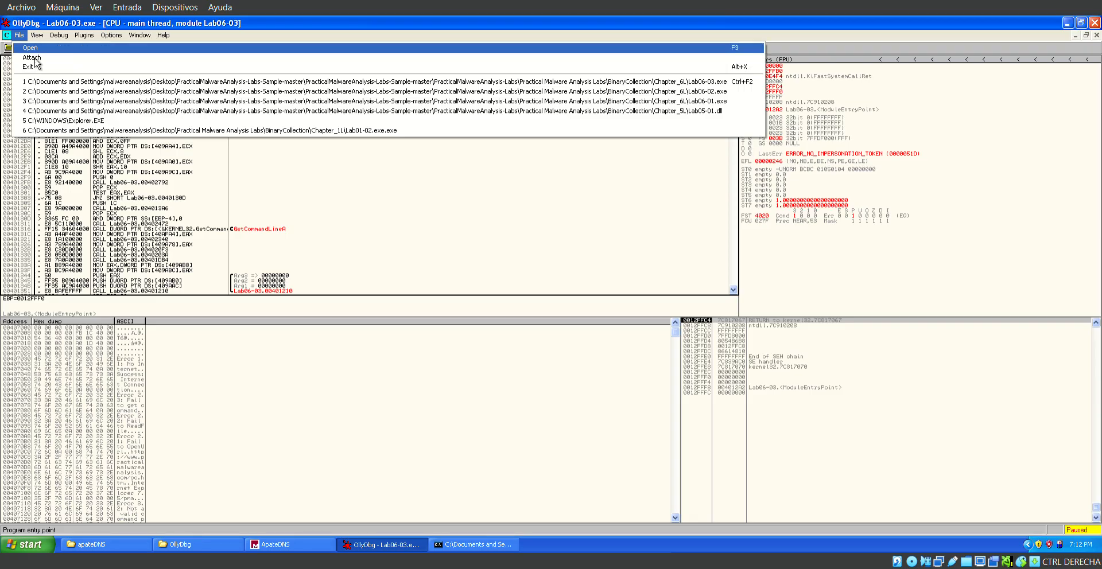
left_click(33, 48)
left_click(216, 181)
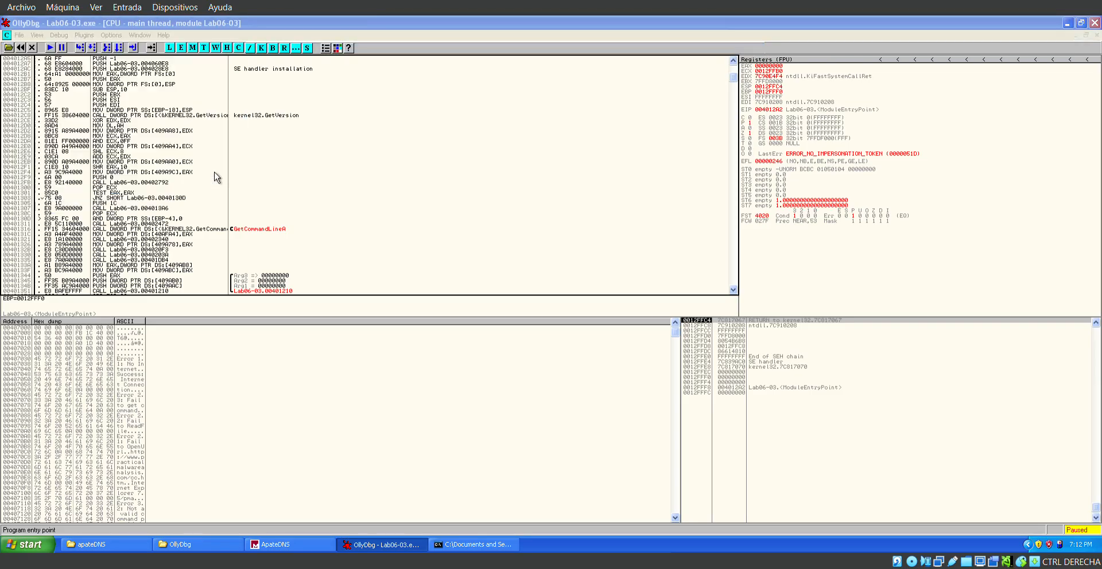
left_click(524, 316)
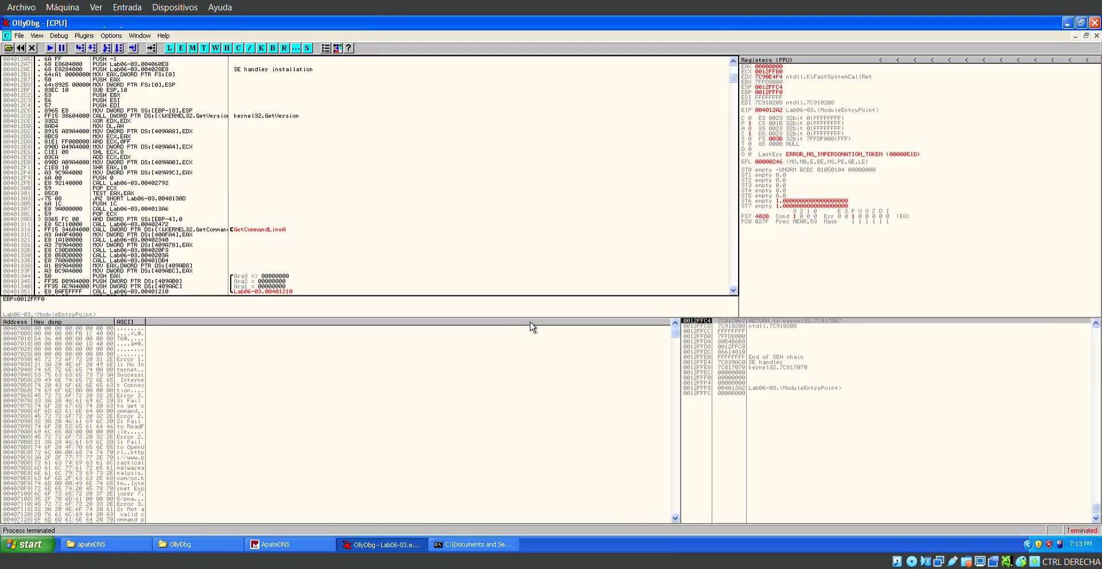
key("F9")
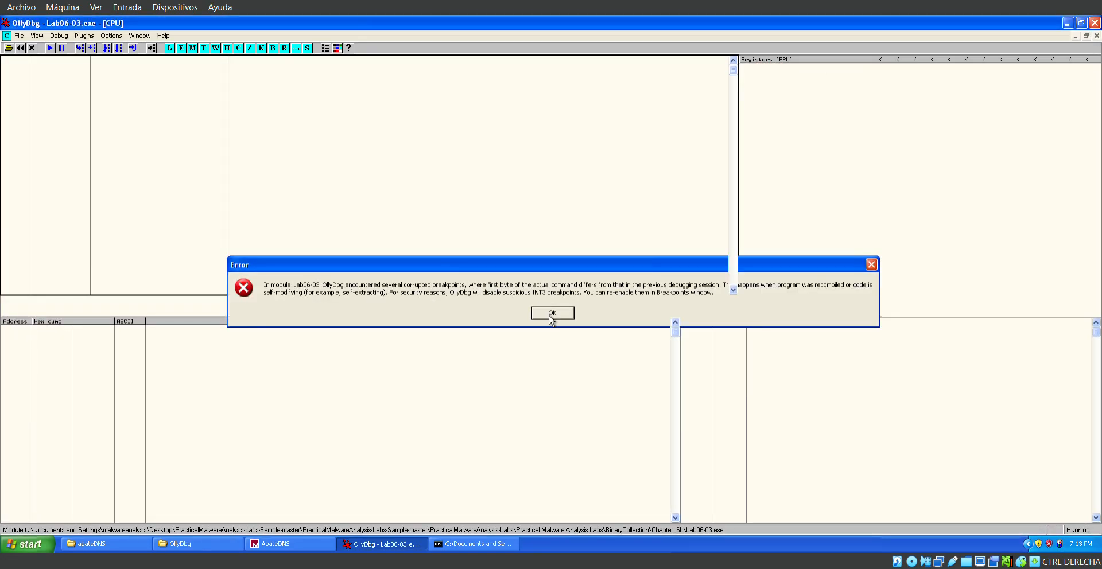
left_click(550, 315)
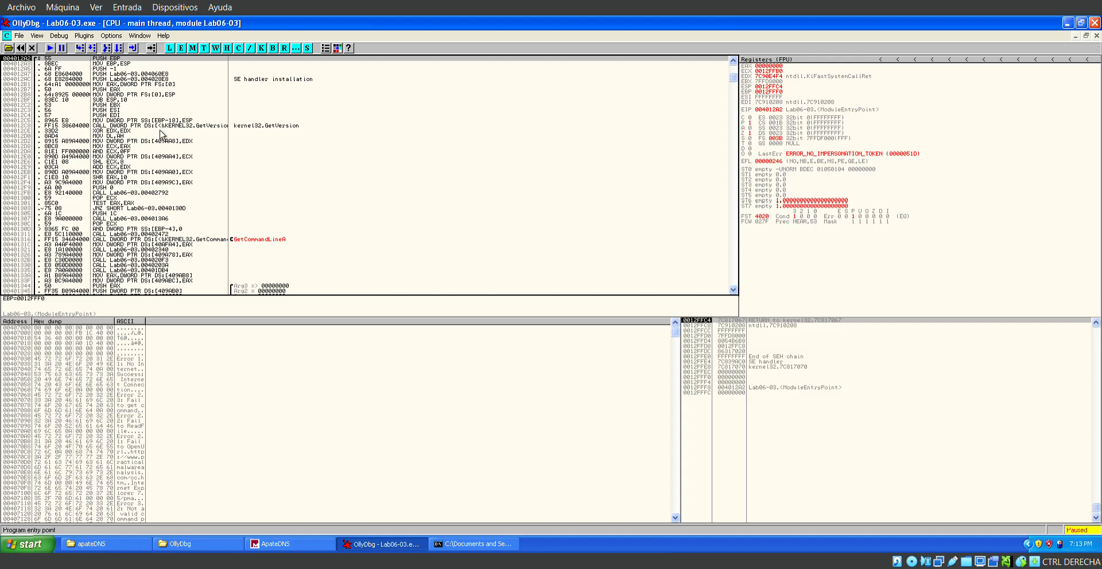
Locate the call to Lab06-03.00401210 after the three argument pushes in the startup code, and follow address 00401210.
left_click(143, 122)
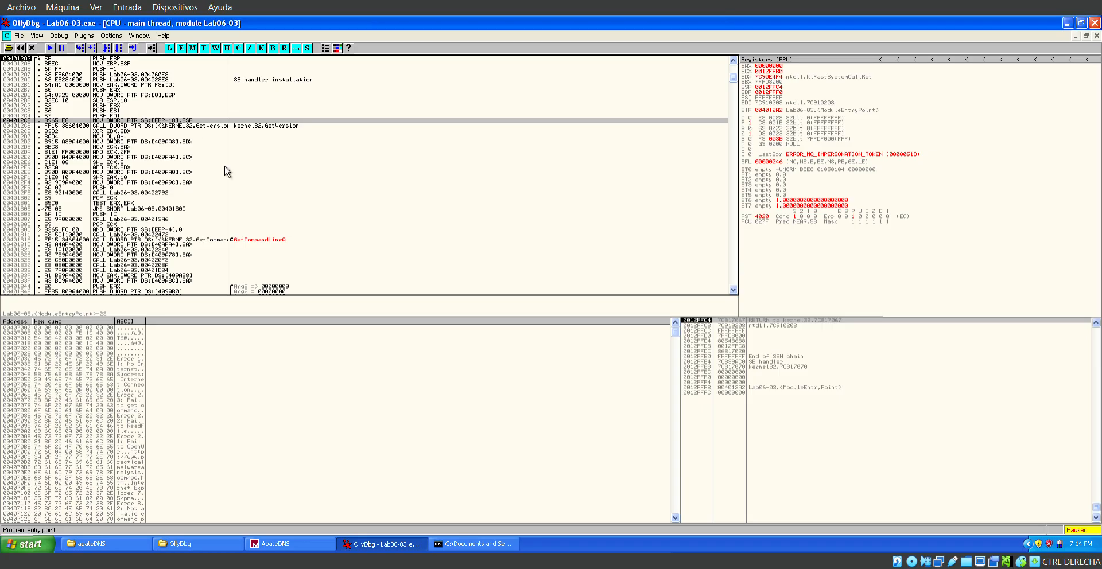
scroll(227, 173, "down", 1)
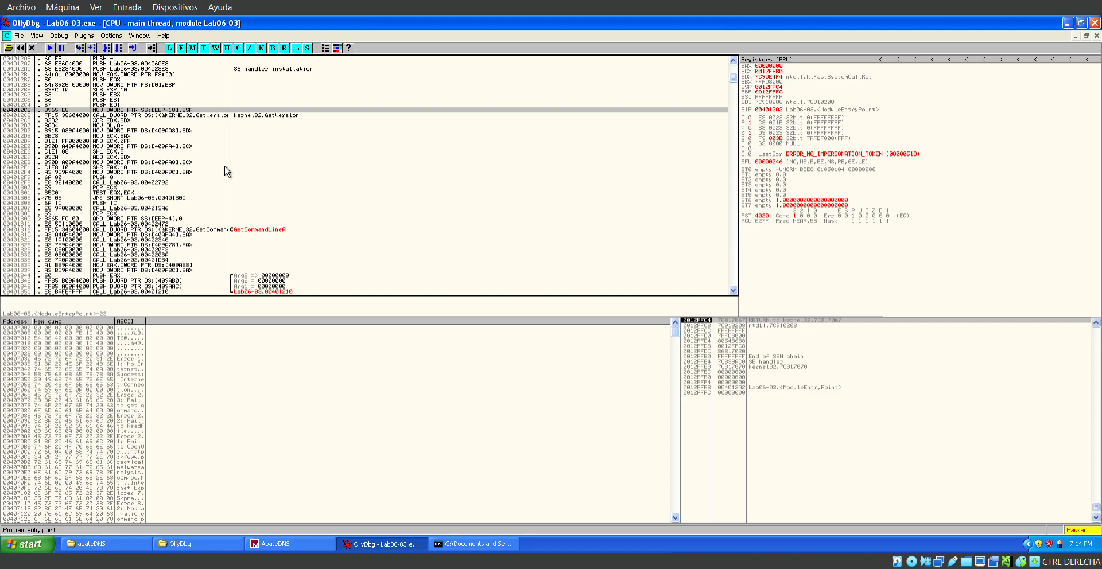
scroll(227, 171, "down", 2)
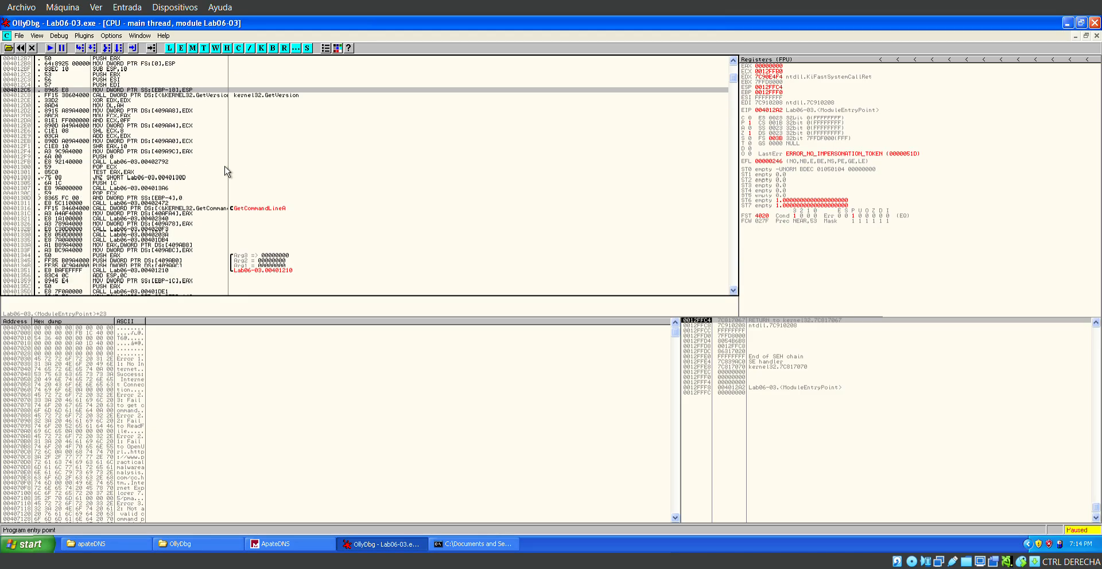
left_click(251, 256)
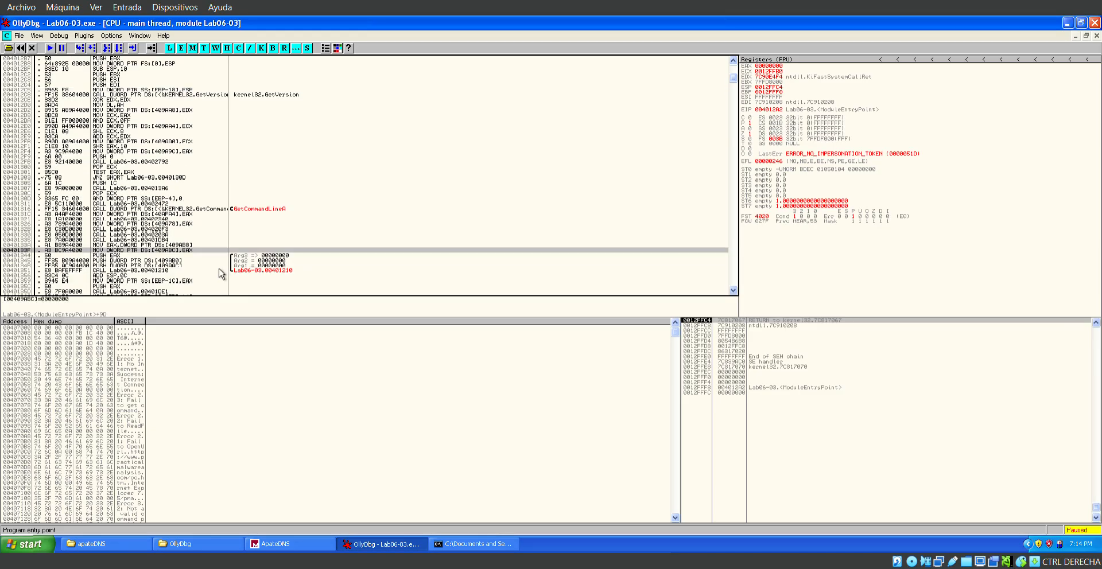
key("Down")
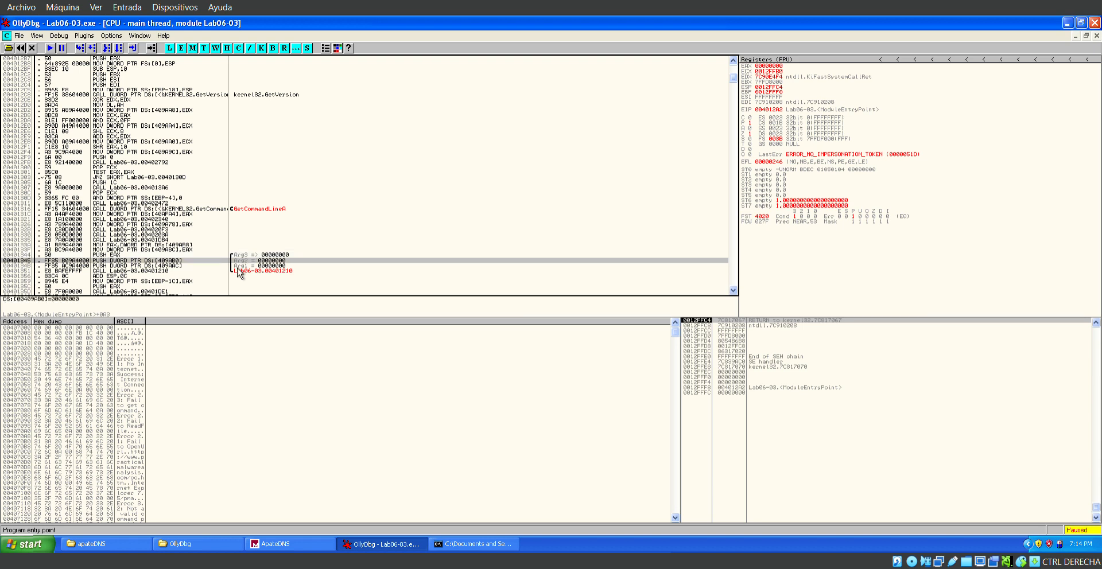
key("Down")
key("Down")
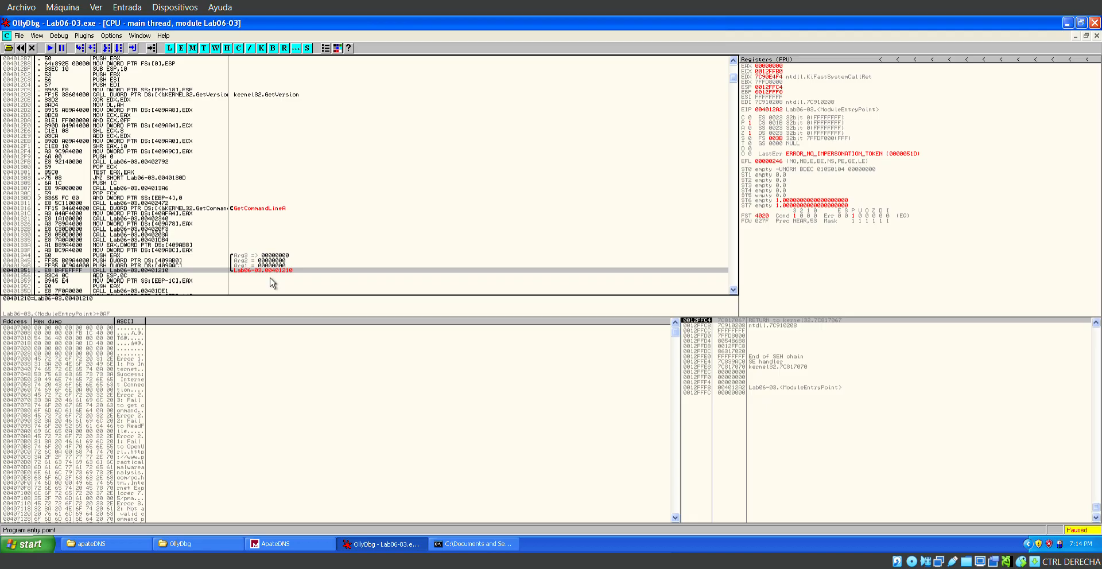
key("ctrl+g")
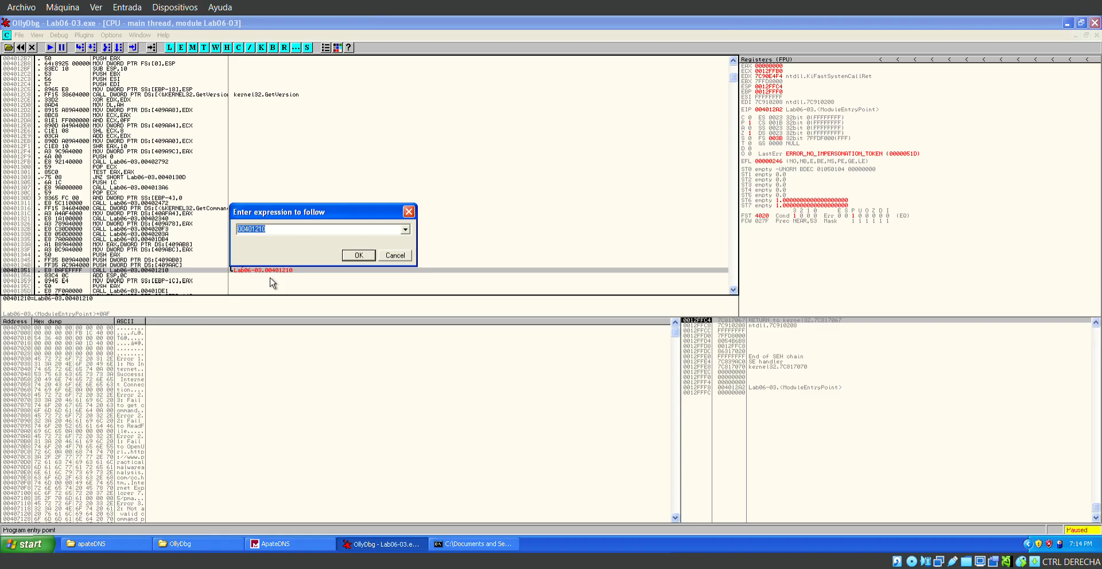
left_click(358, 257)
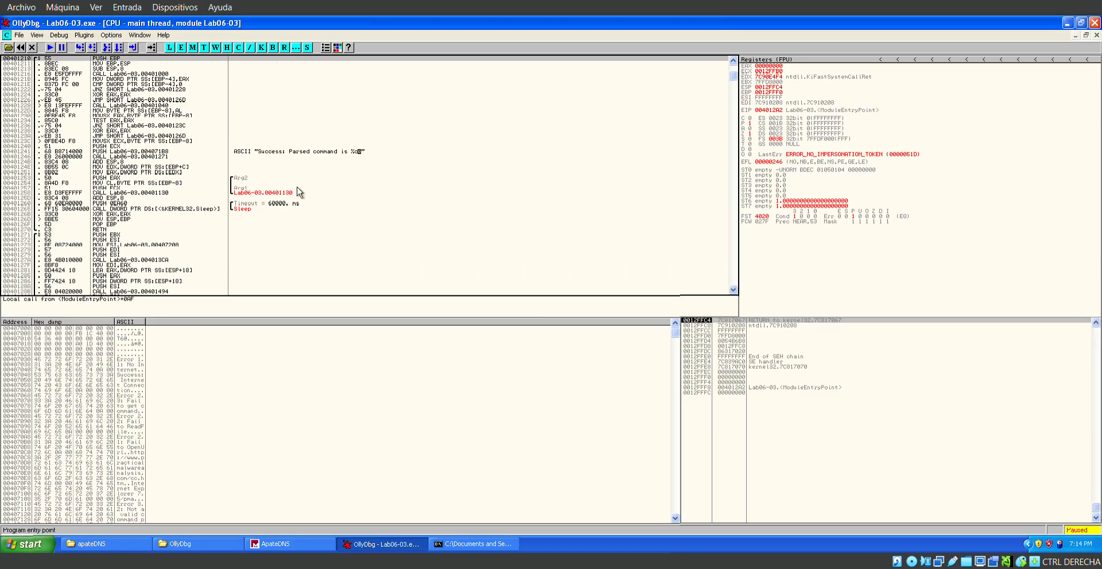
Set a breakpoint on the call to Lab06-03.00401000 at address 00401216.
scroll(200, 161, "up", 1)
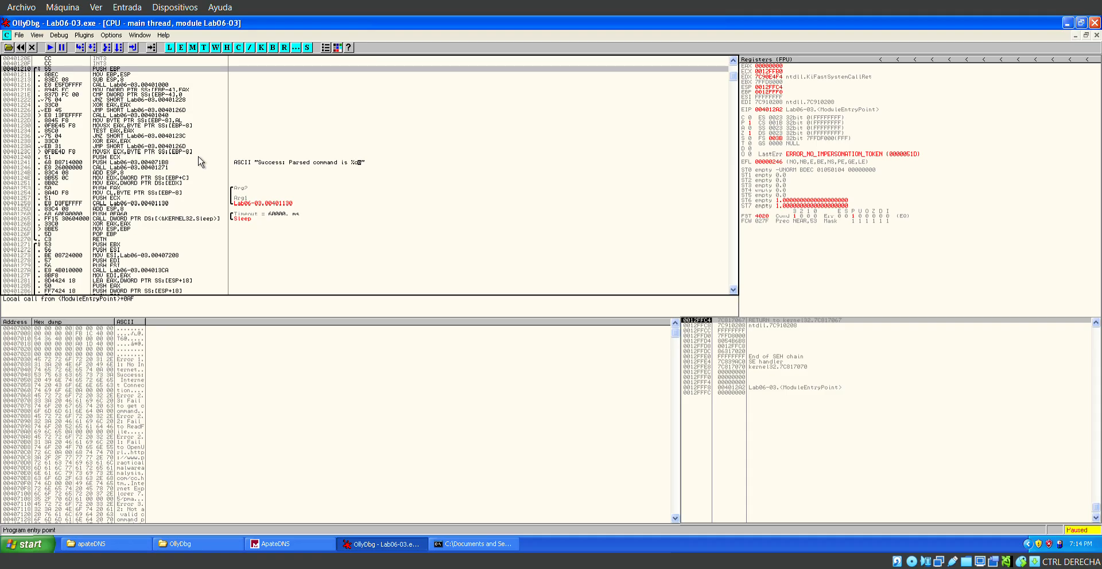
left_click(171, 80)
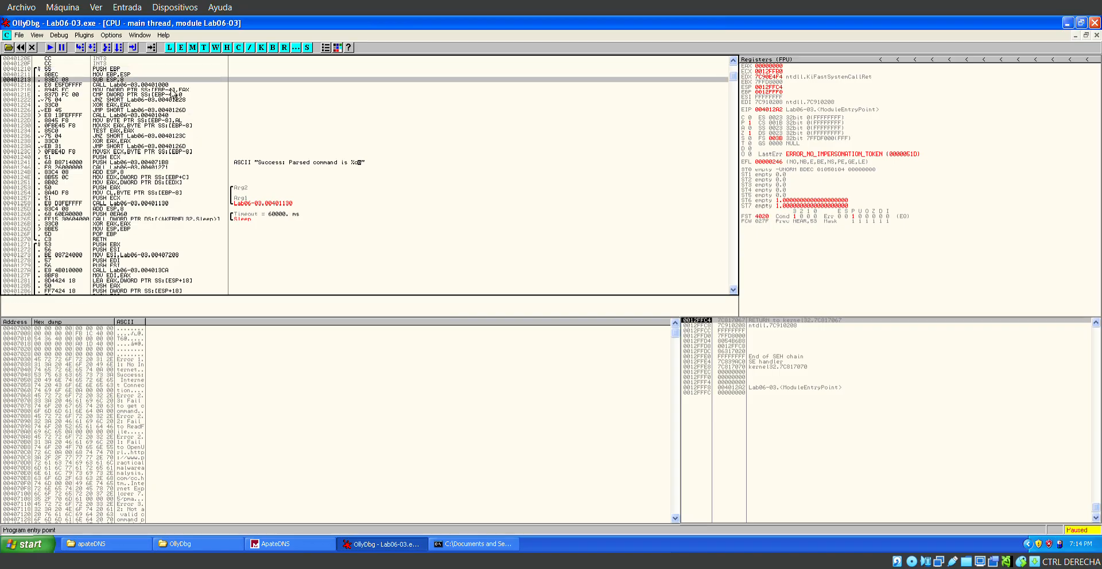
key("Down")
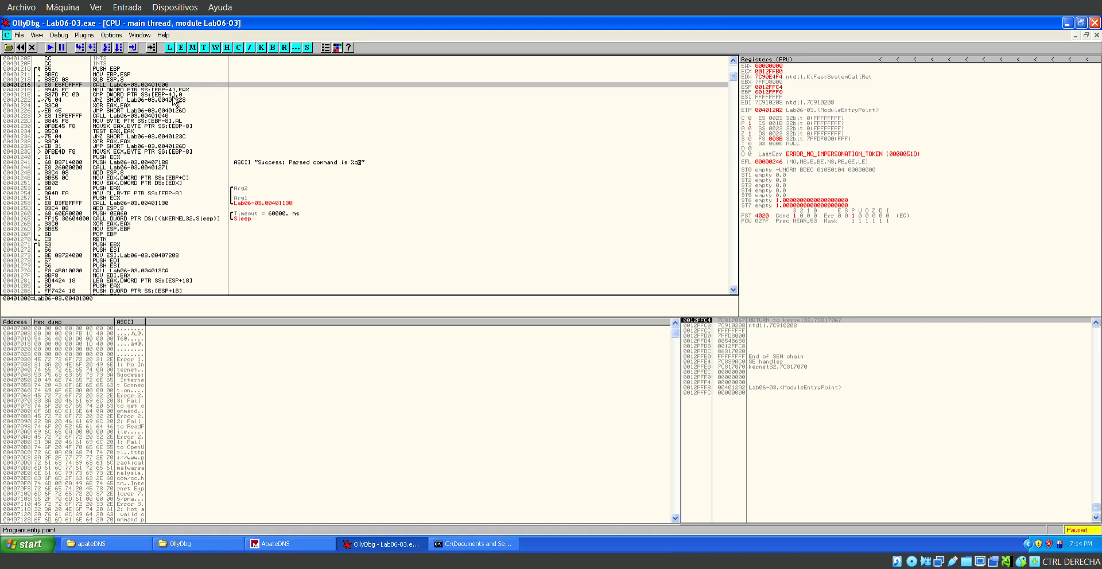
right_click(21, 85)
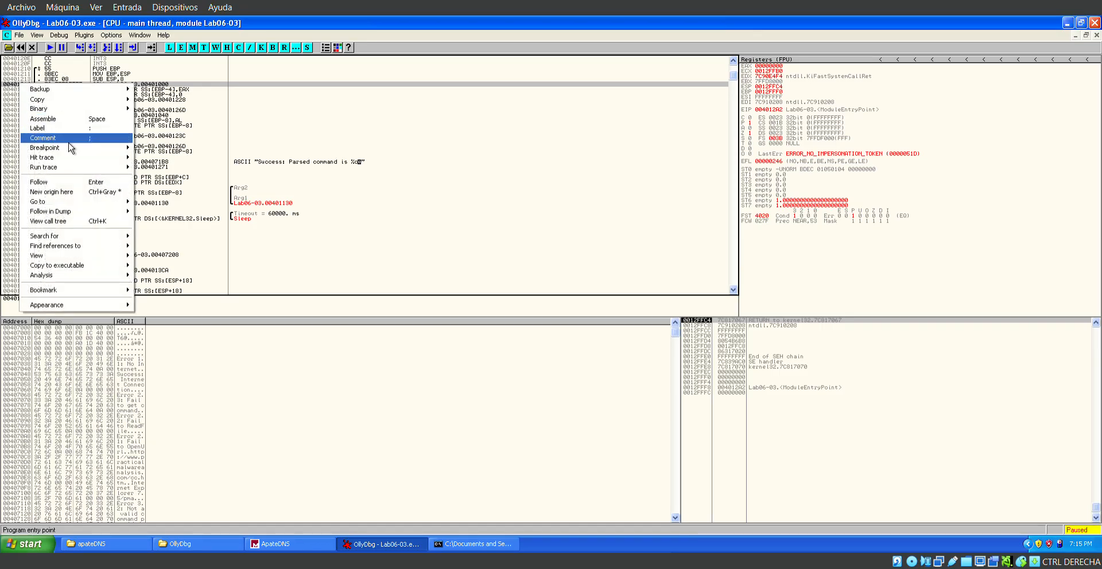
mouse_move(81, 150)
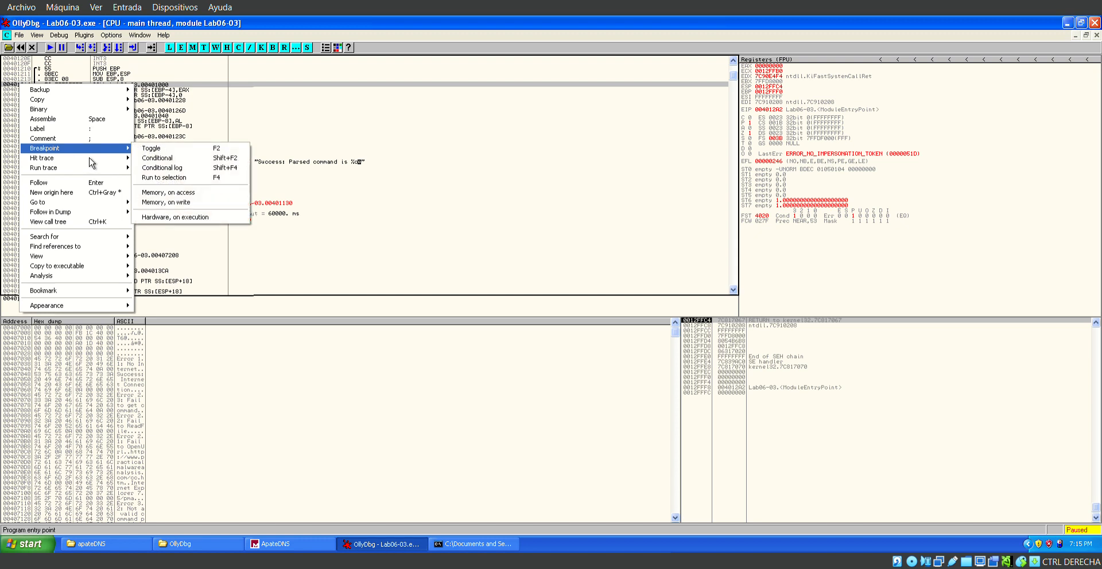
left_click(152, 149)
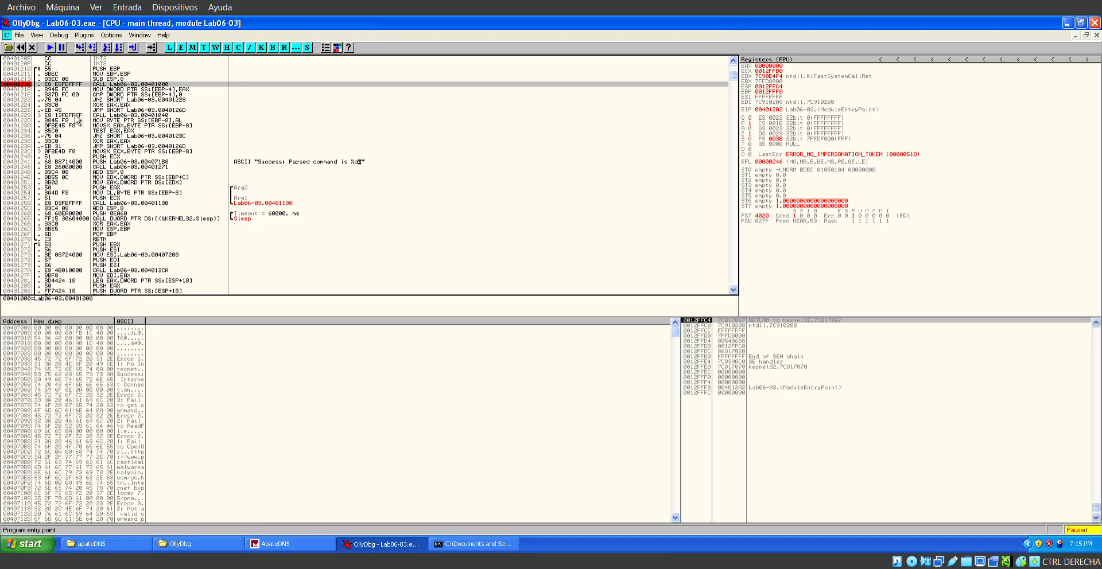
right_click(80, 86)
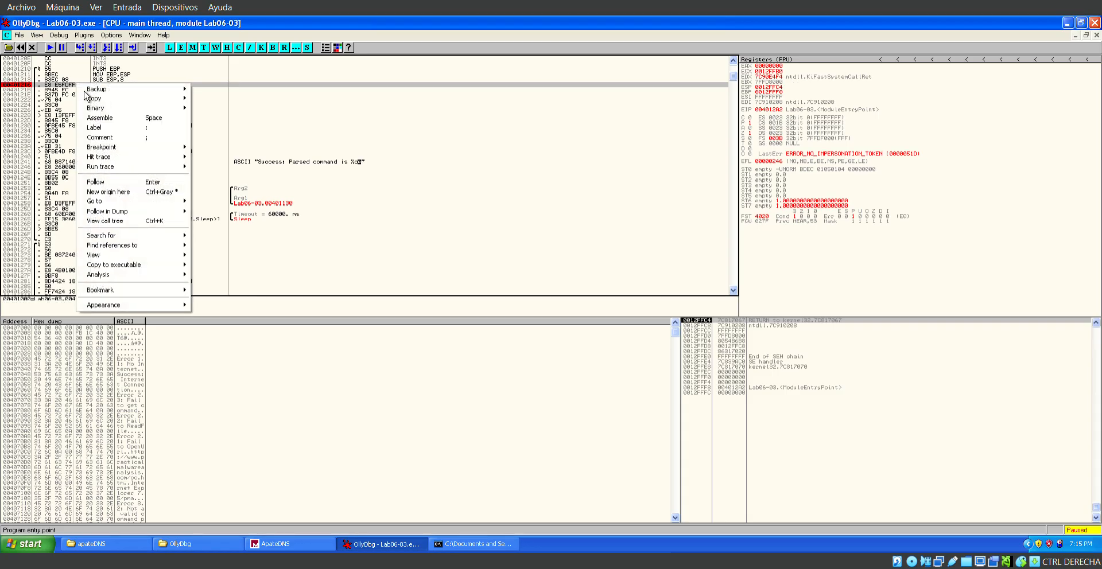
left_click(65, 83)
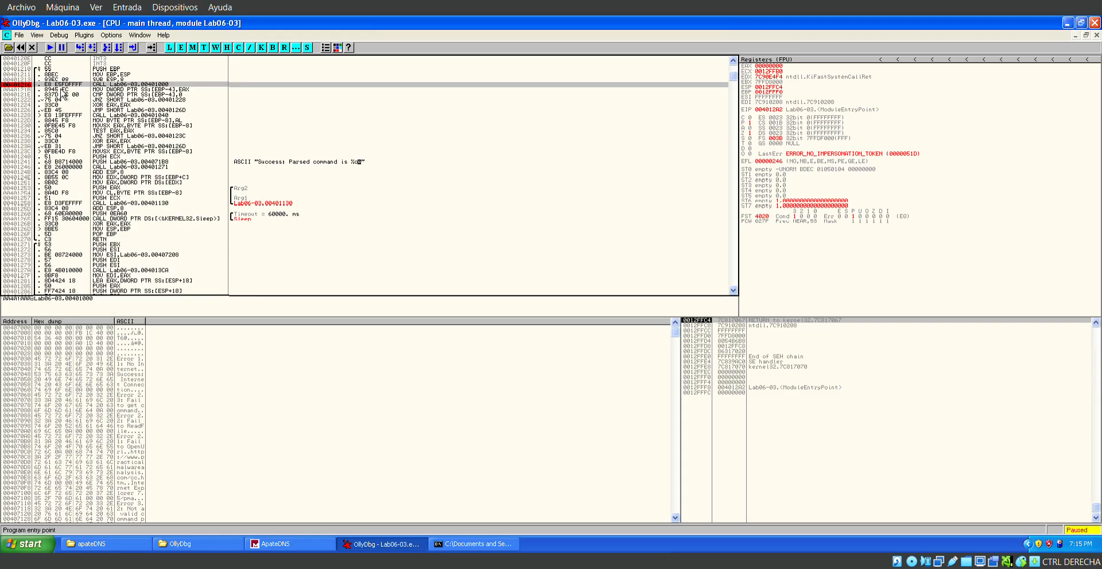
Run to the breakpoint at 00401216, and step into function 00401000 as far as the PUSH ECX instruction.
key("F9")
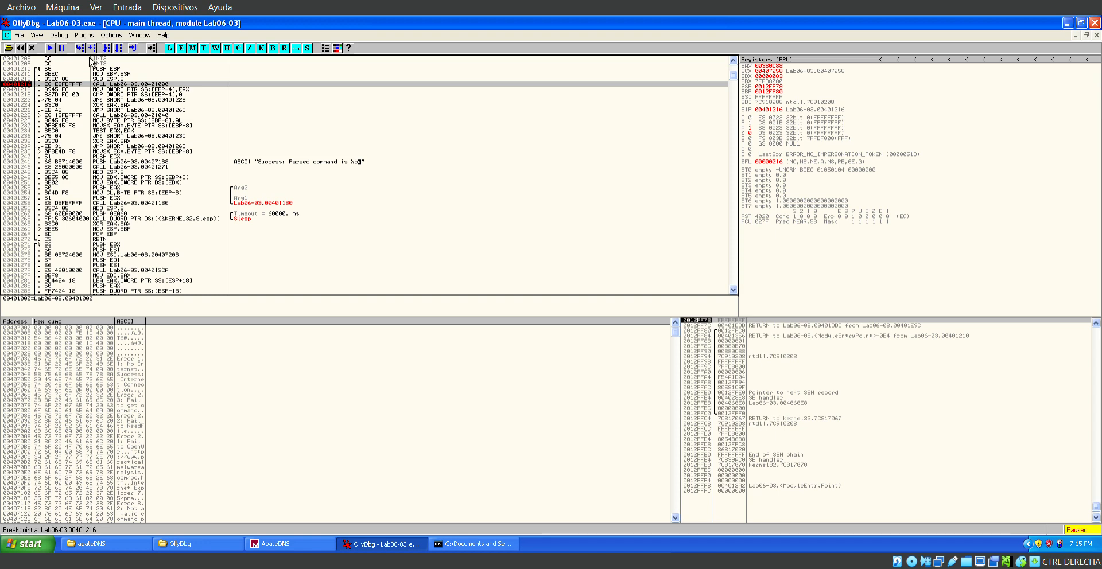
key("F7")
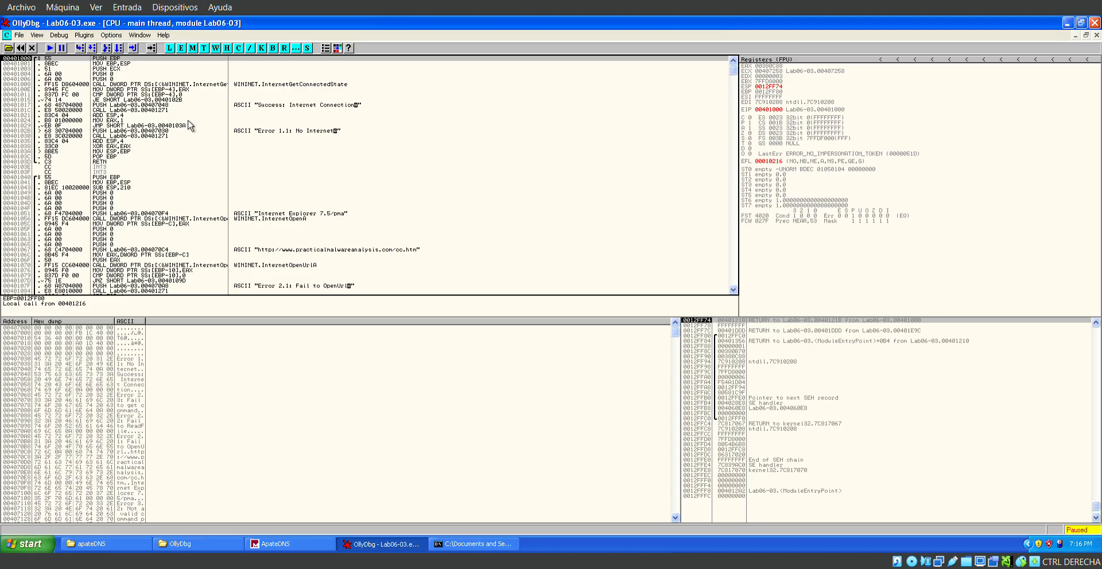
left_click(170, 110)
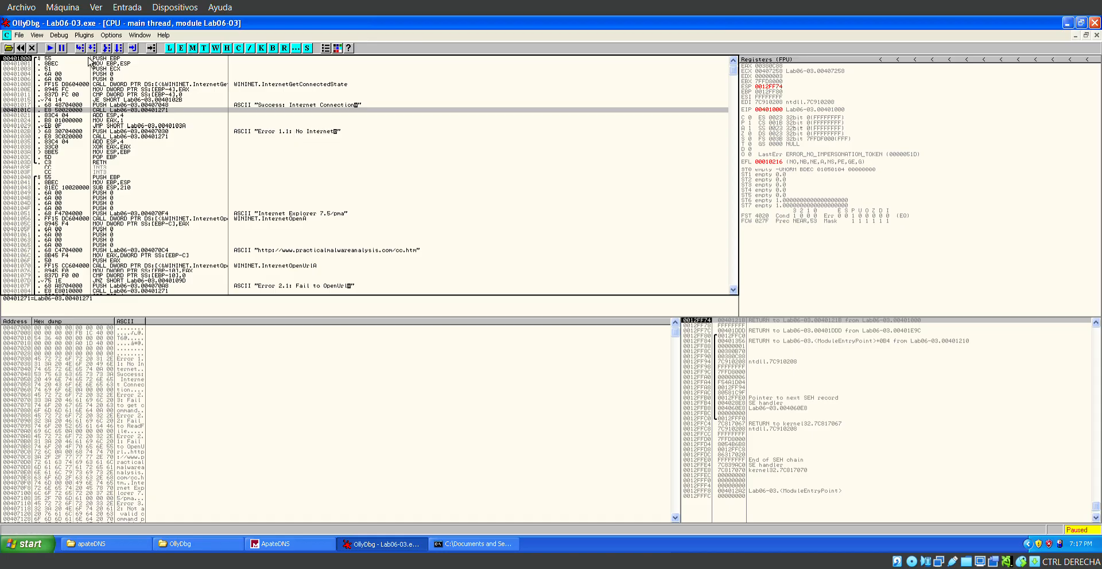
key("F7")
key("F7")
key("F7")
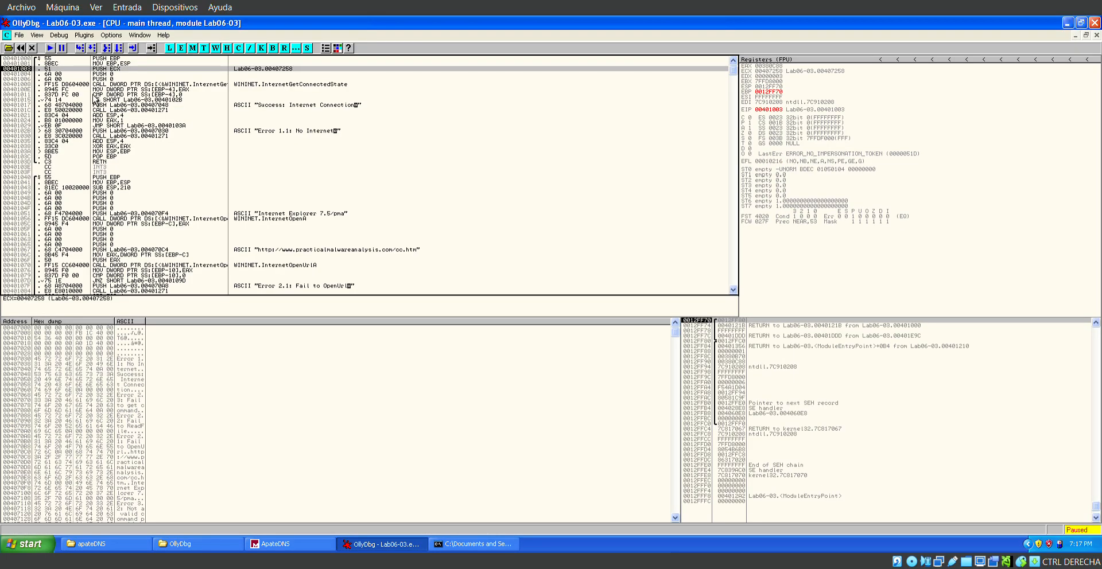
Set a breakpoint at 0040100E, on the MOV instruction right after the InternetGetConnectedState call.
left_click(89, 85)
left_click(87, 91)
right_click(82, 89)
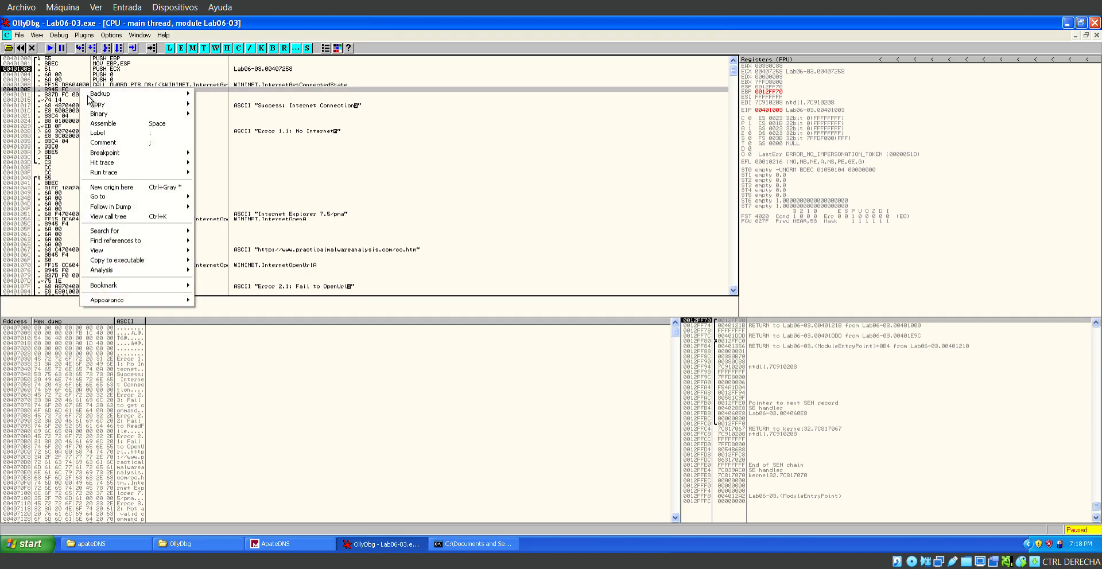
mouse_move(172, 152)
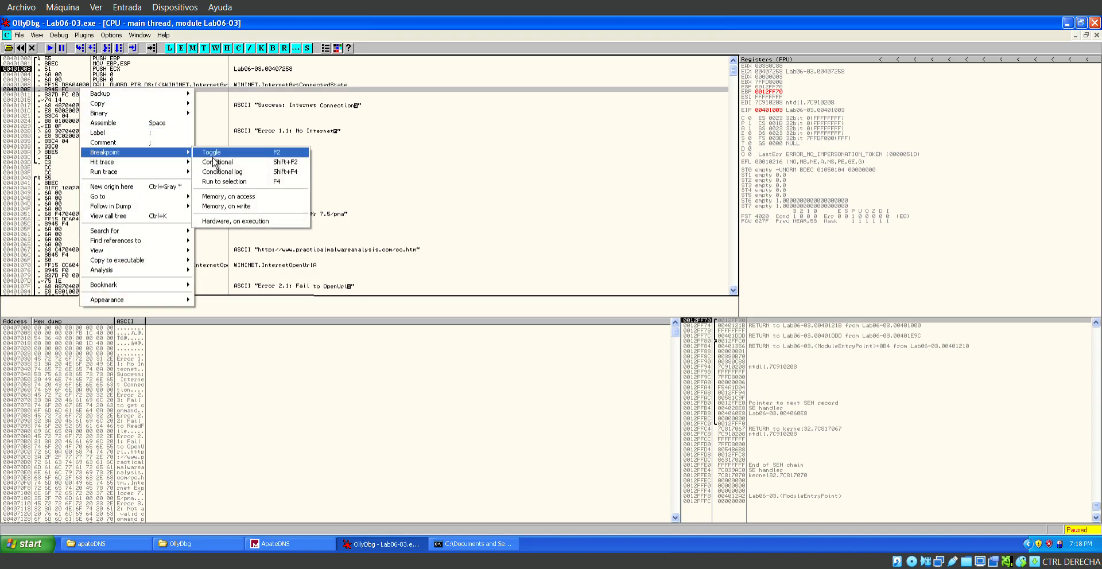
left_click(215, 154)
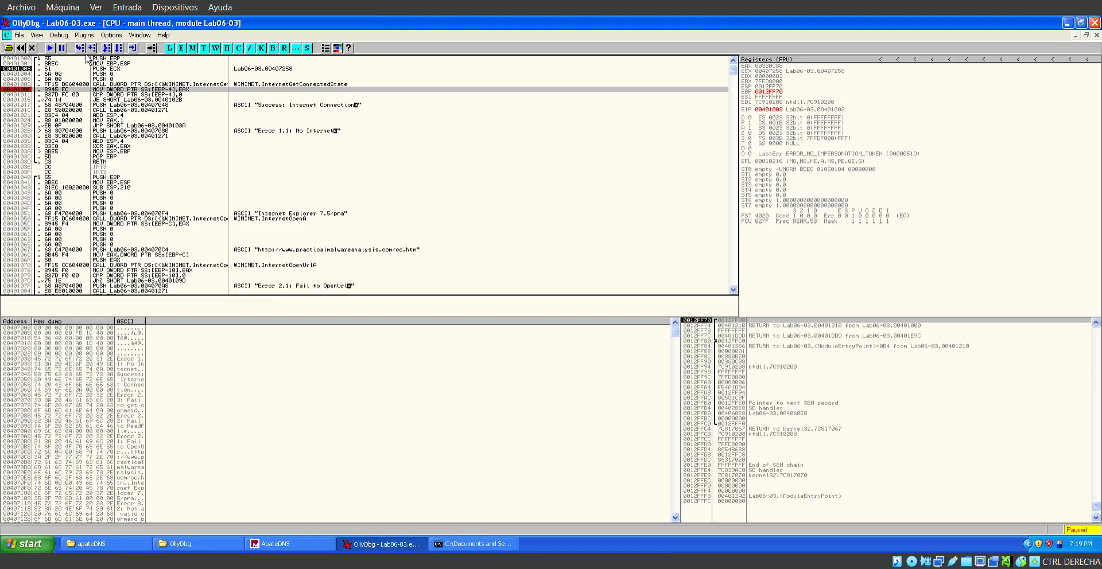
Run to the breakpoint at 0040100E, step over the MOV to the CMP, and select the JE at 00401015.
key("F7")
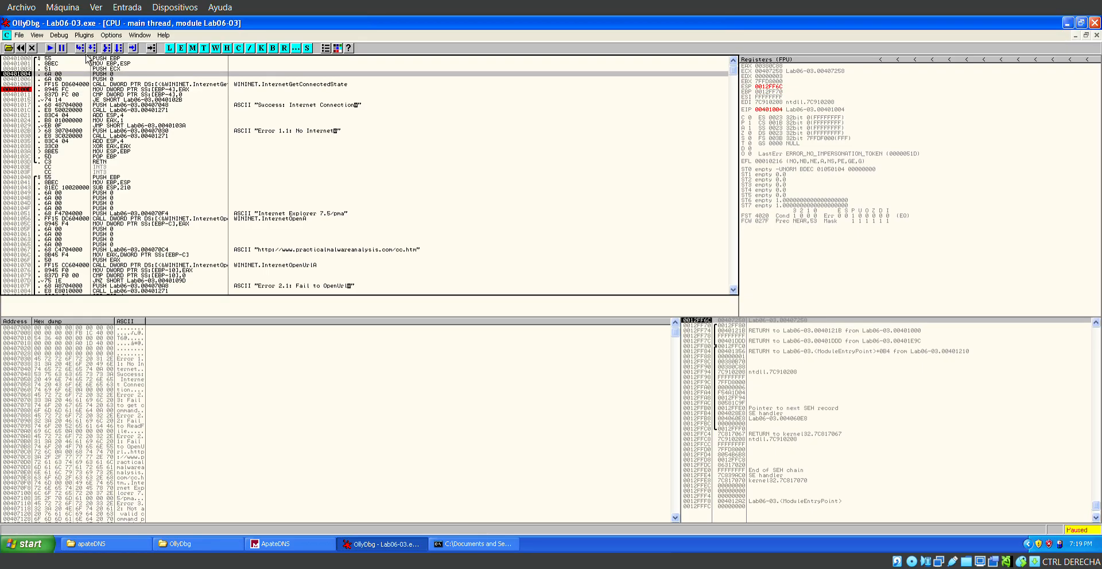
left_click(52, 50)
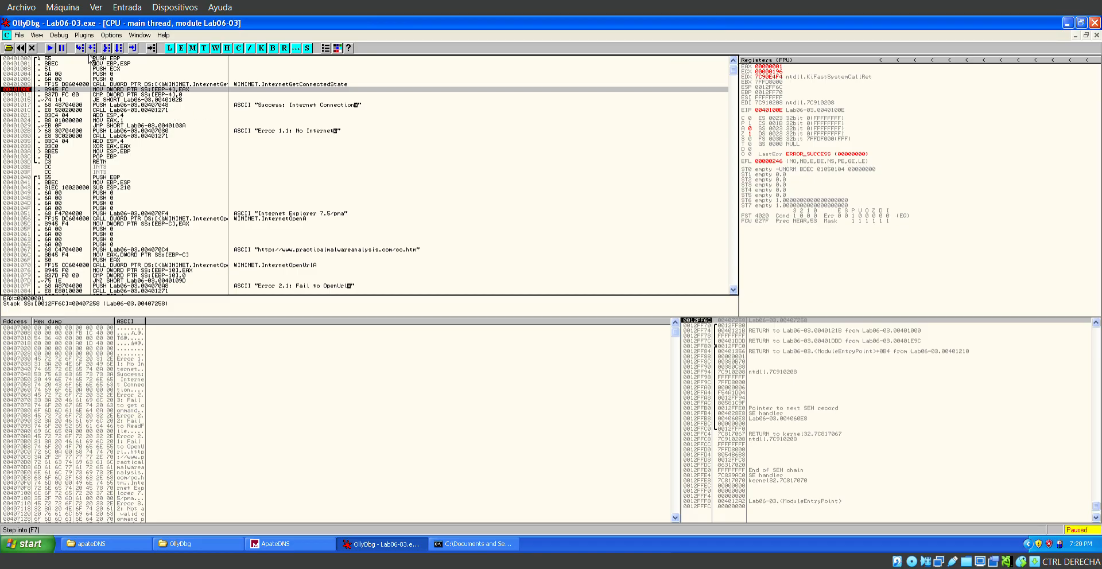
key("F8")
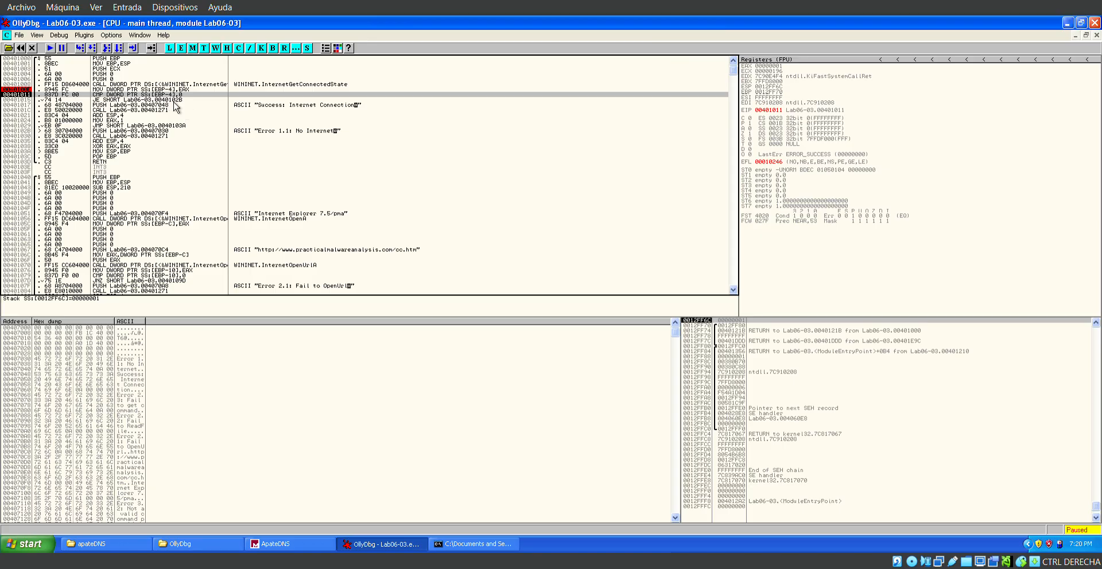
key("Down")
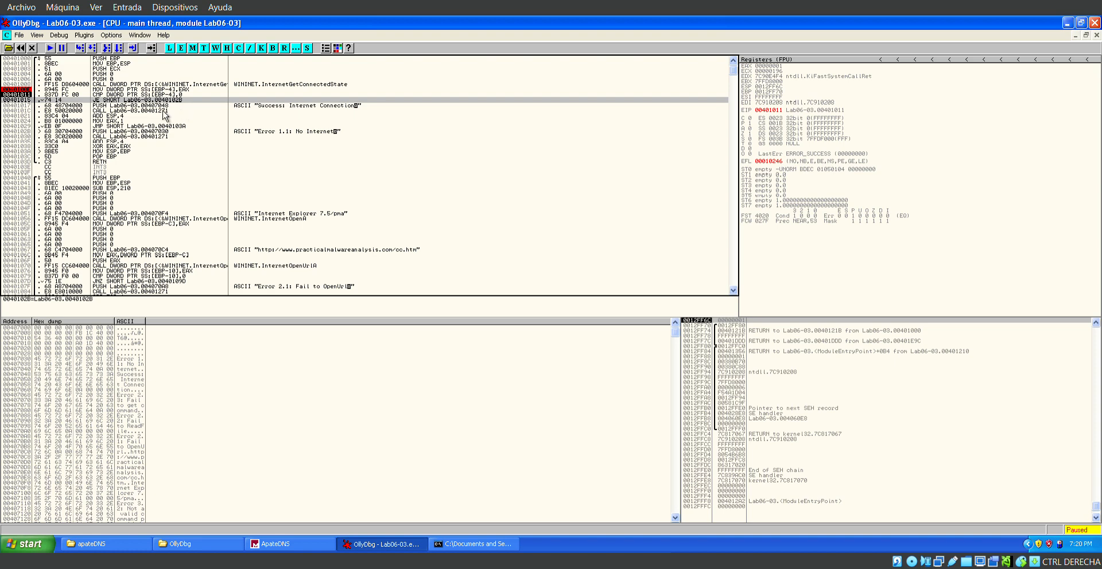
Follow the JE at 00401015 to its target at 0040102B, and examine the CMP at 00401011 that controls it.
key("Return")
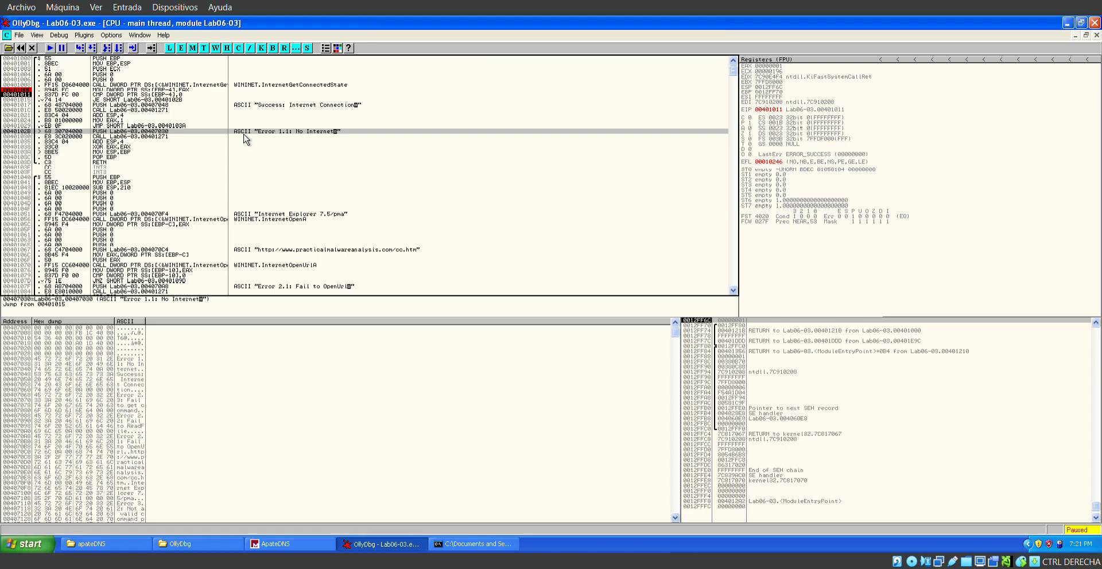
left_click(172, 95)
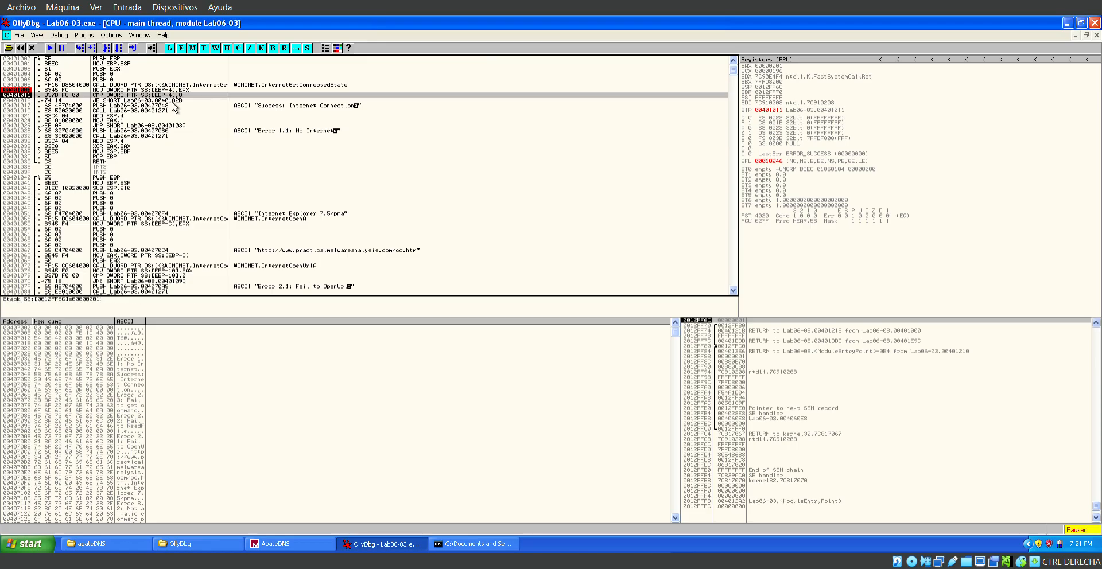
right_click(172, 106)
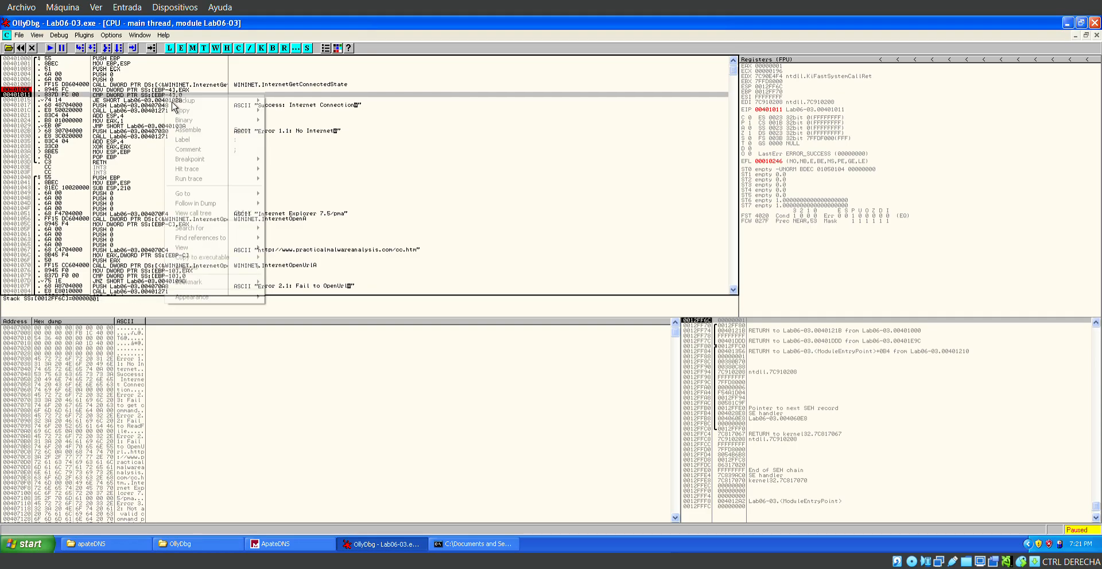
left_click(469, 188)
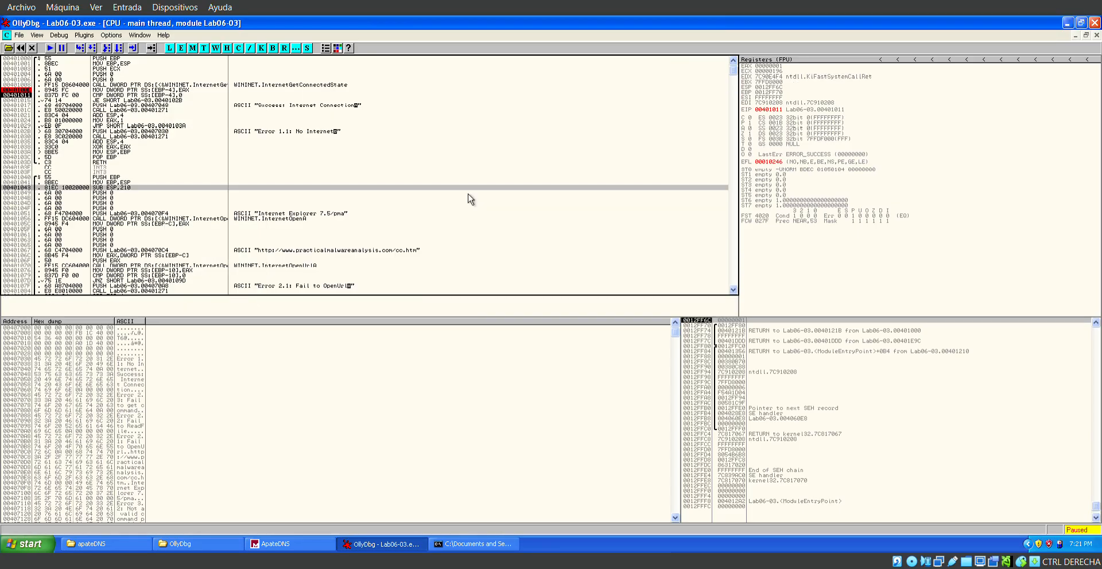
left_click(179, 96)
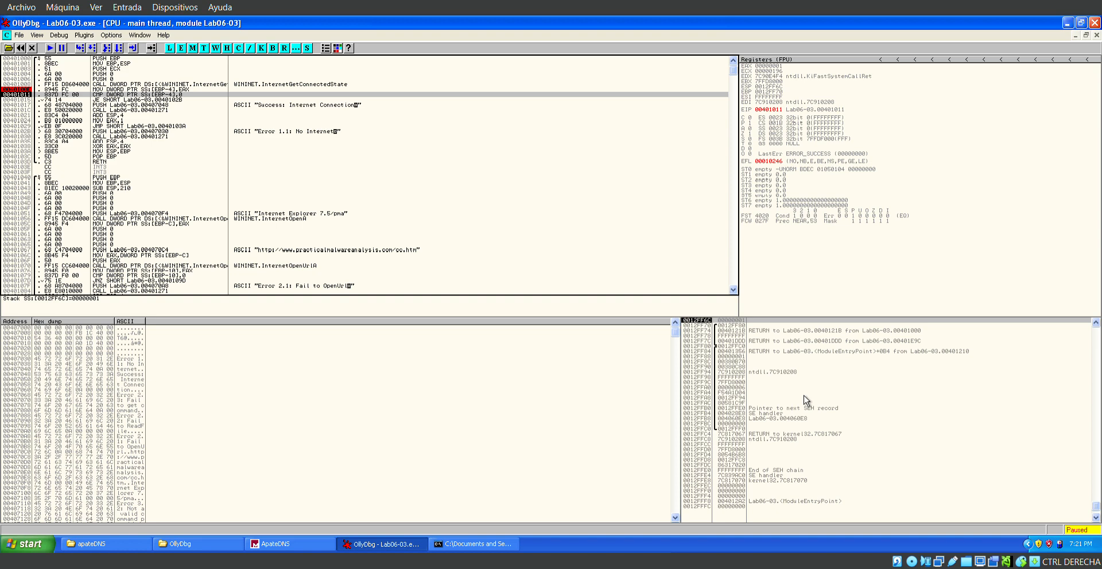
Inspect the hexadecimal, signed and unsigned forms of the compared value on the stack at 0012FF6C.
right_click(744, 331)
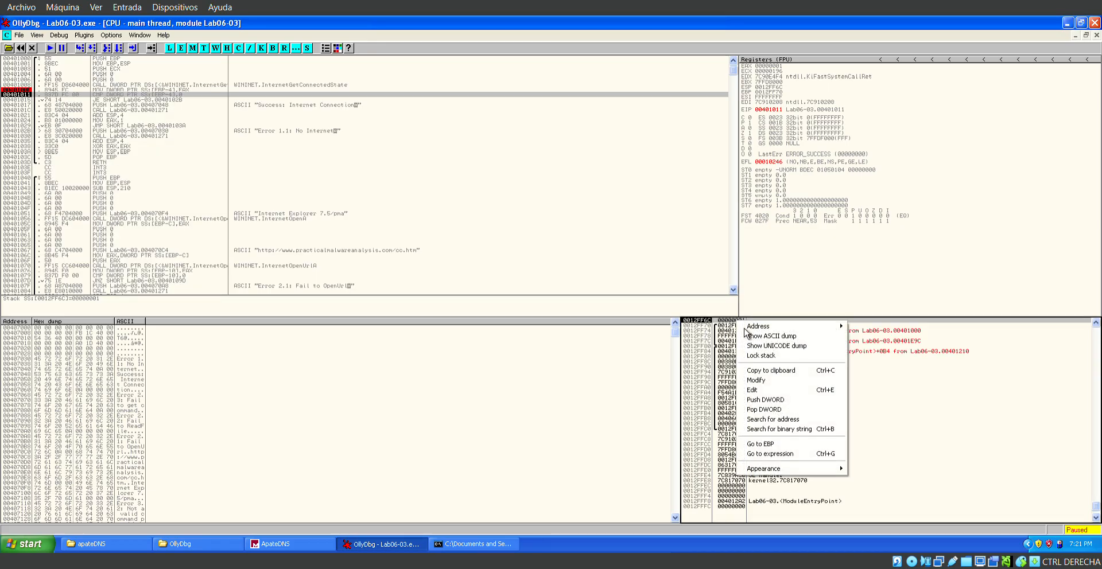
left_click(795, 380)
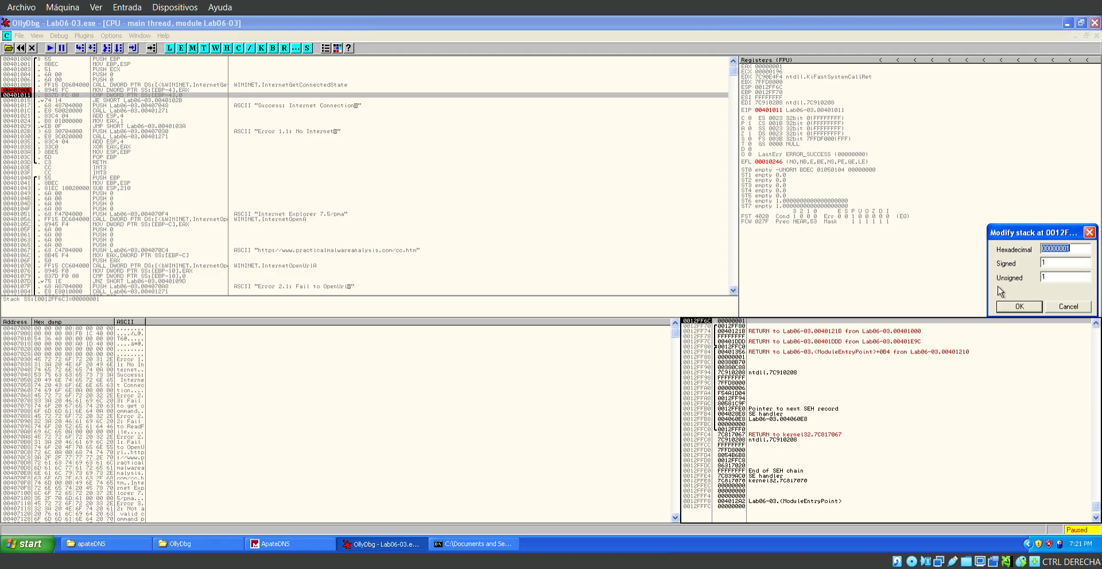
left_click(1089, 235)
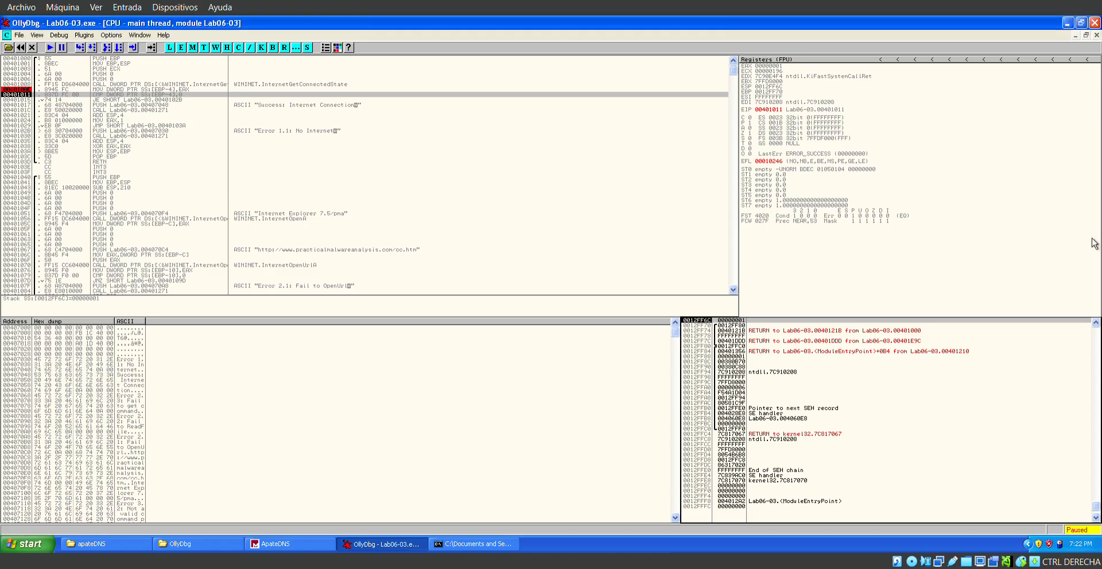
Step through the CMP, the JE and the PUSH of the success string to the CALL at 0040101C.
left_click(83, 51)
left_click(86, 51)
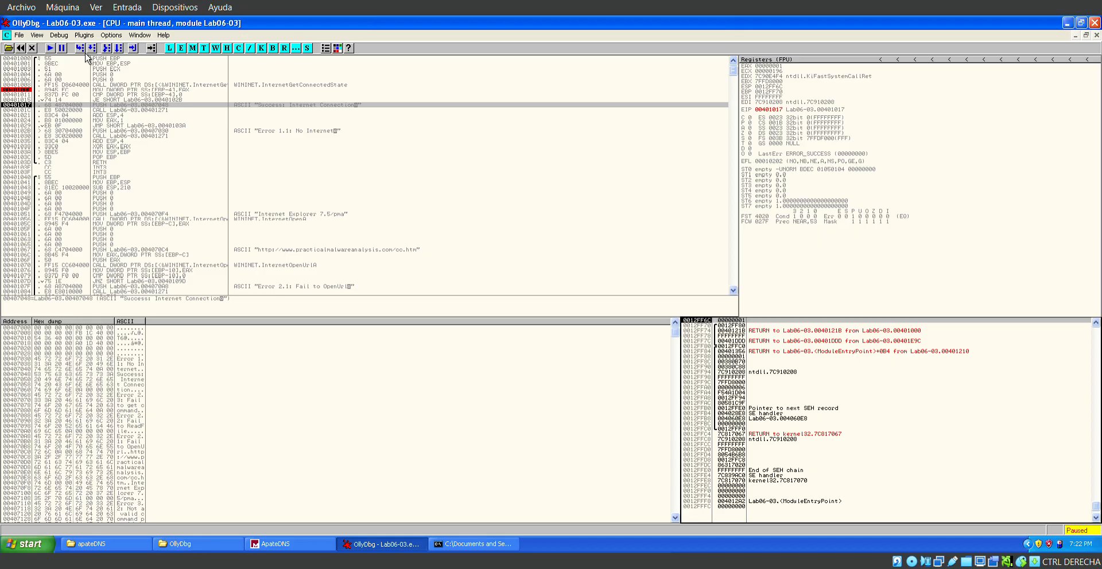
left_click(86, 52)
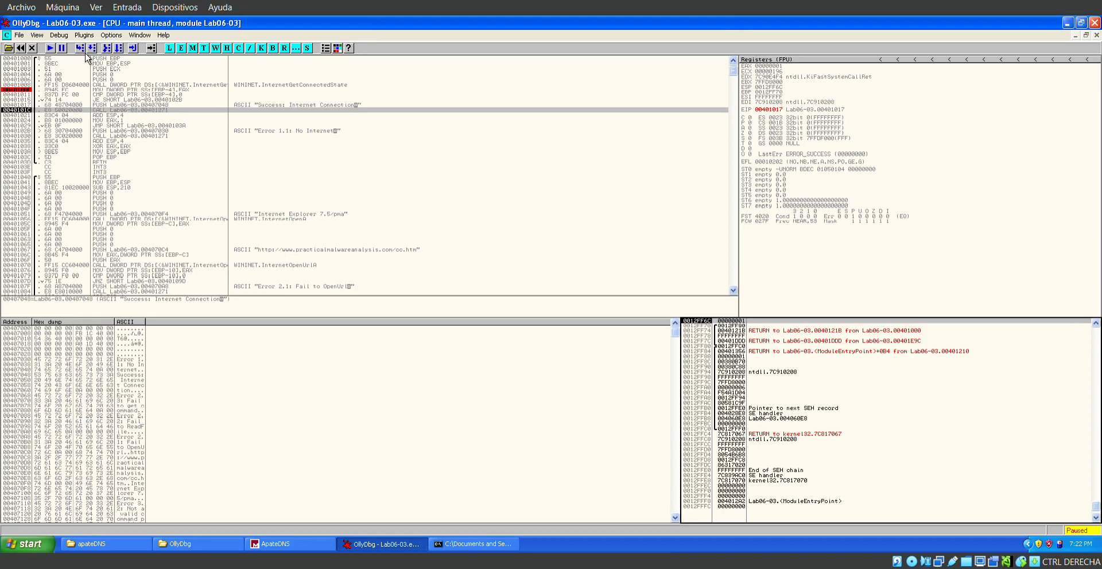
Set a breakpoint on the ADD ESP,4 at 00401021, and run to it.
right_click(30, 117)
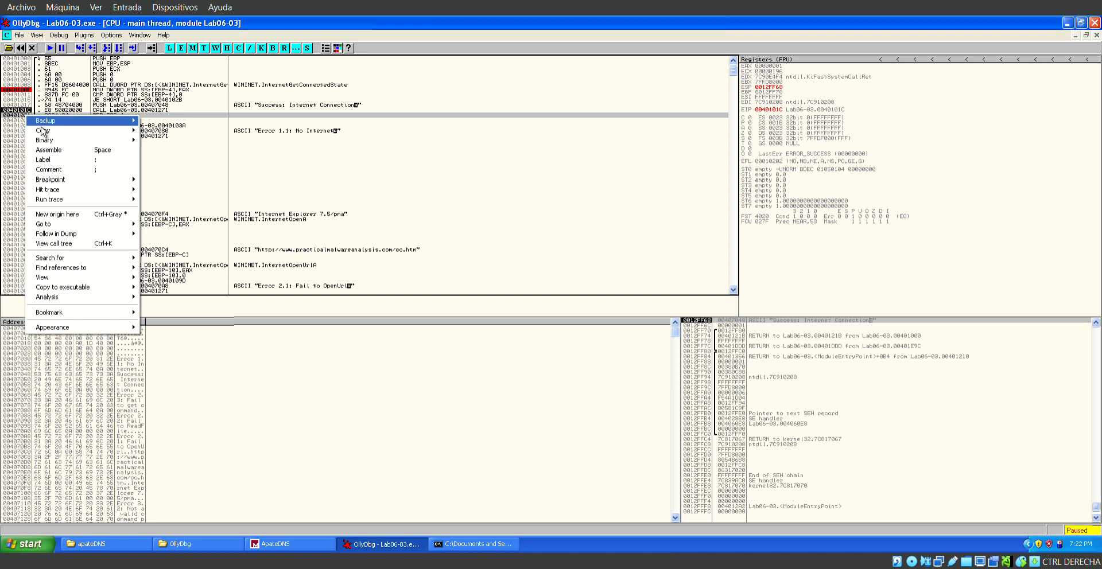
mouse_move(109, 121)
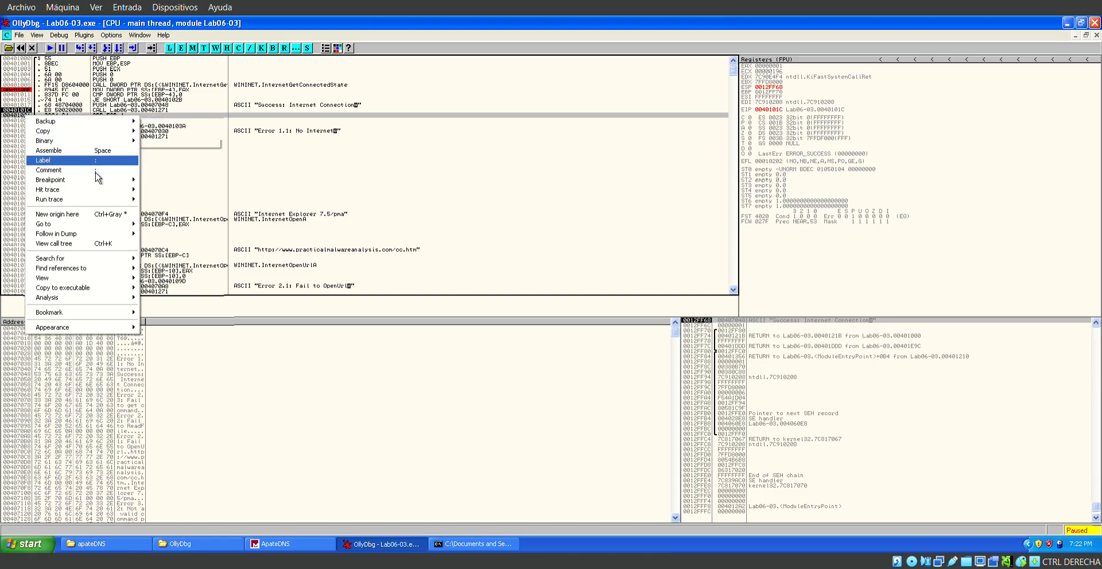
mouse_move(94, 179)
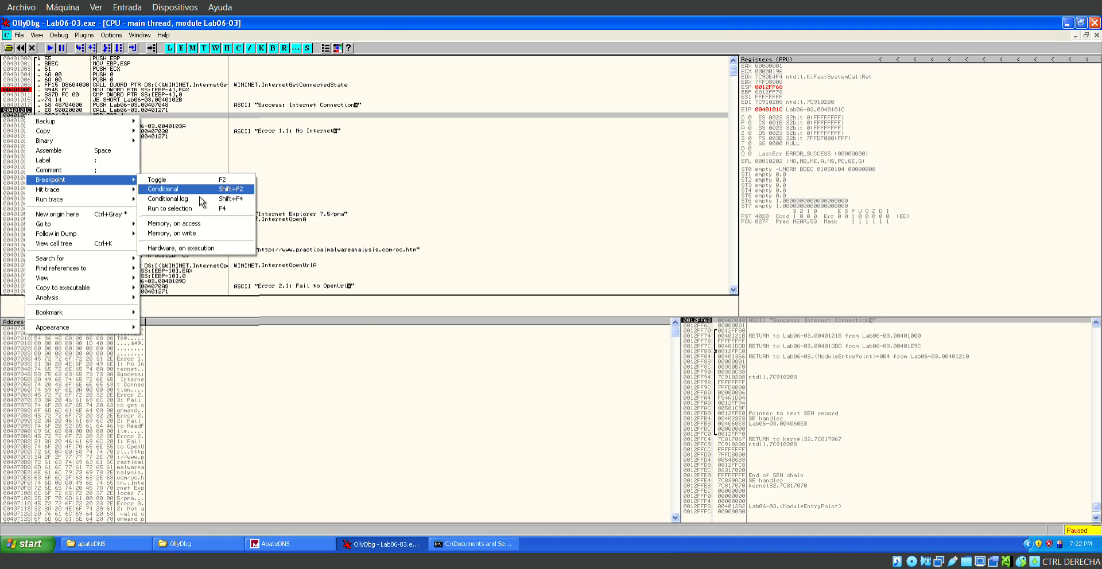
left_click(158, 180)
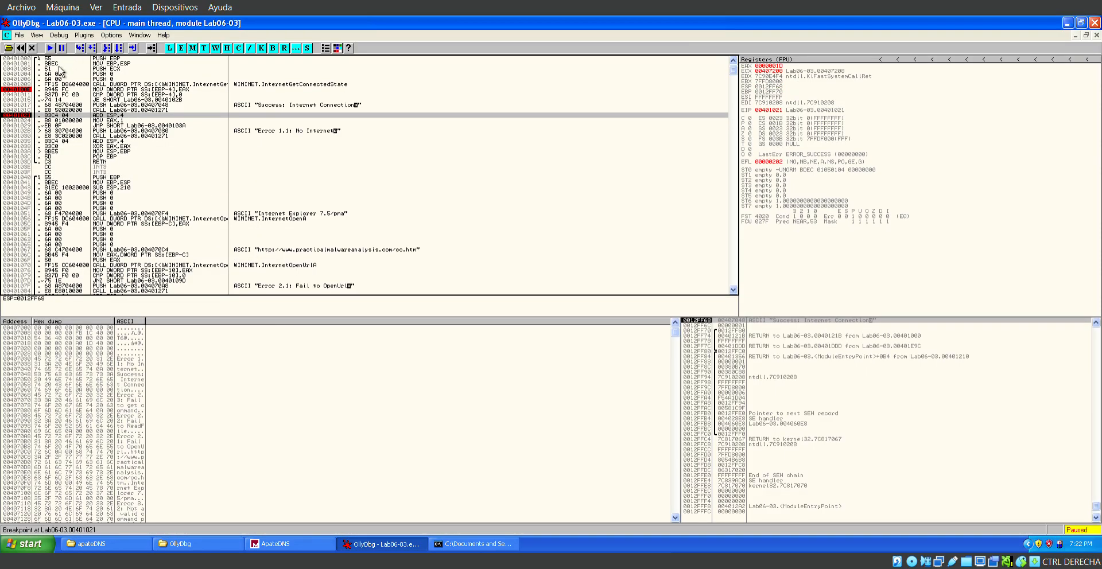
key("F9")
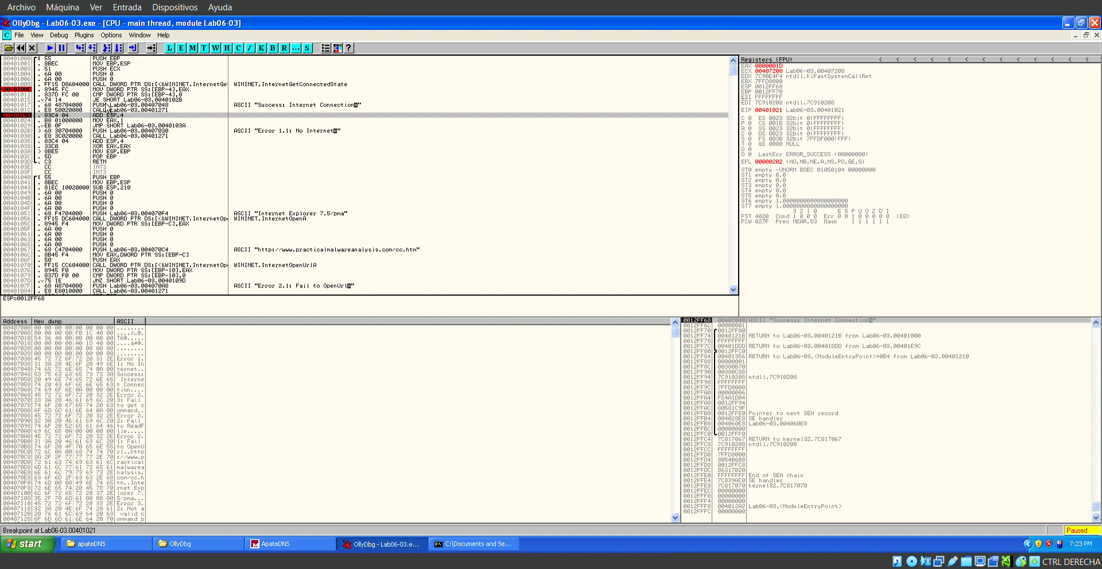
Step through ADD ESP,4 and MOV EAX,1, and take the JMP at 00401029 to 0040103A.
key("F7")
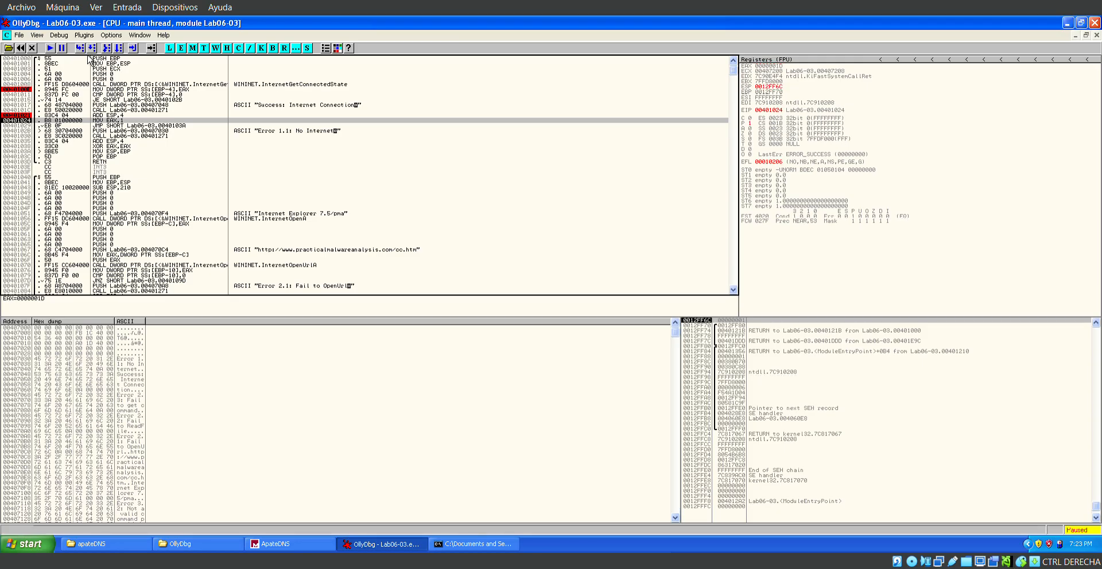
key("F7")
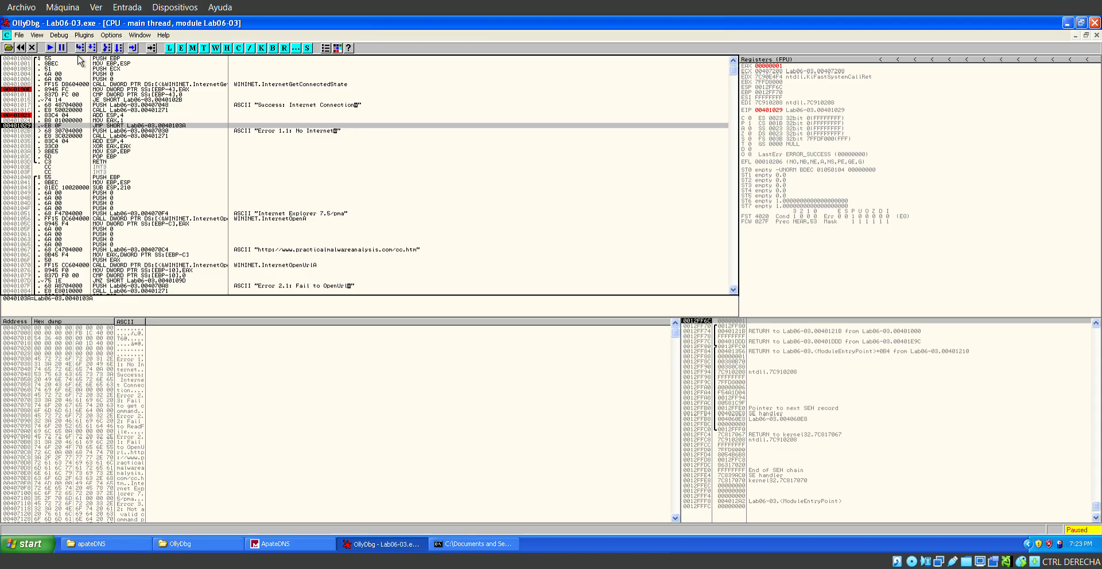
key("Return")
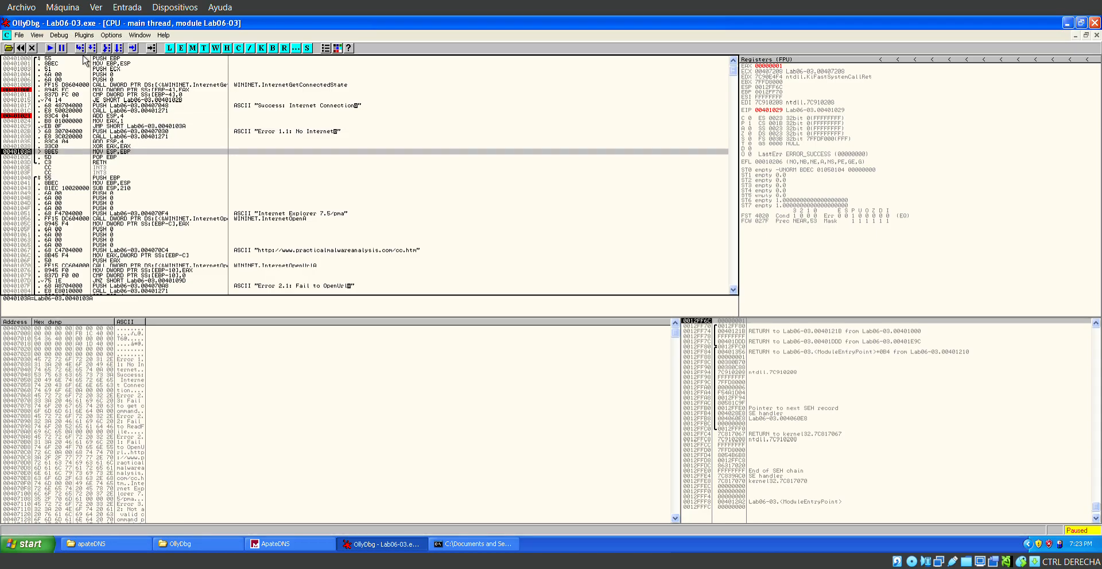
key("F8")
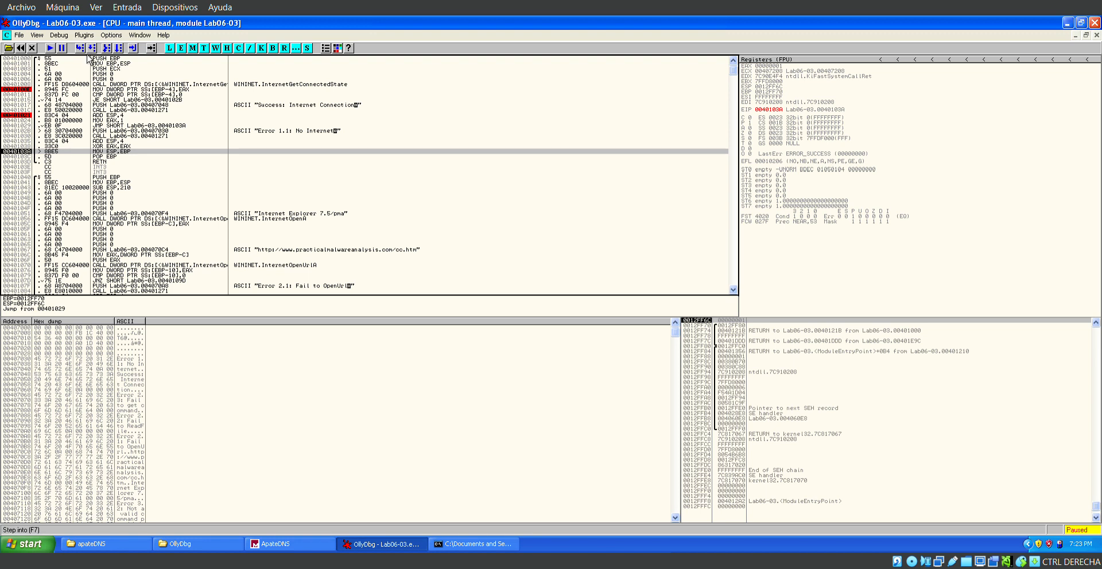
Step out through the RETN at 0040103D into the main function, as far as the CMP at 0040121E.
key("F7")
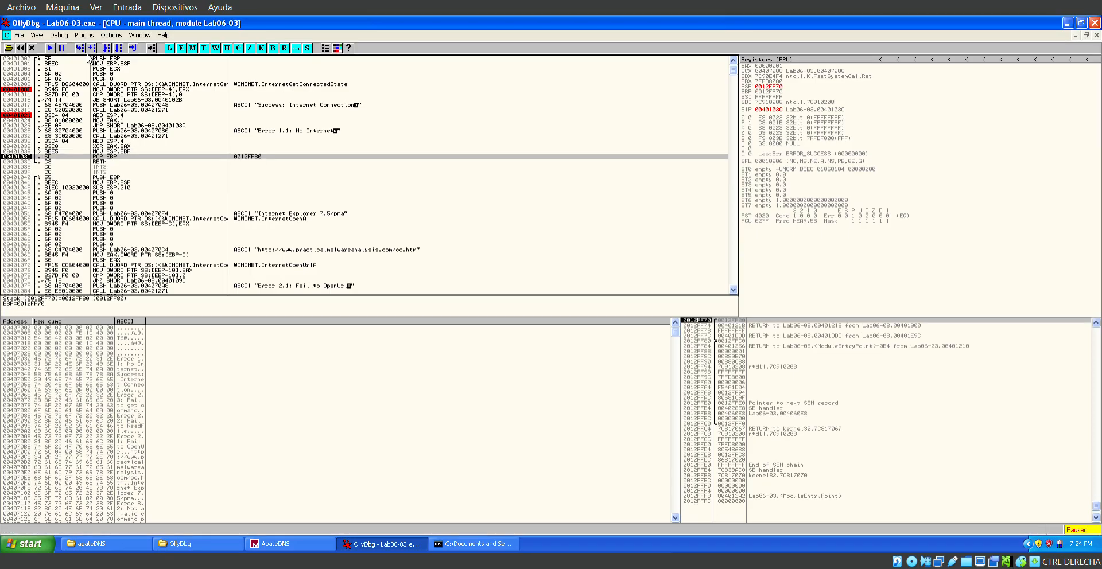
key("F7")
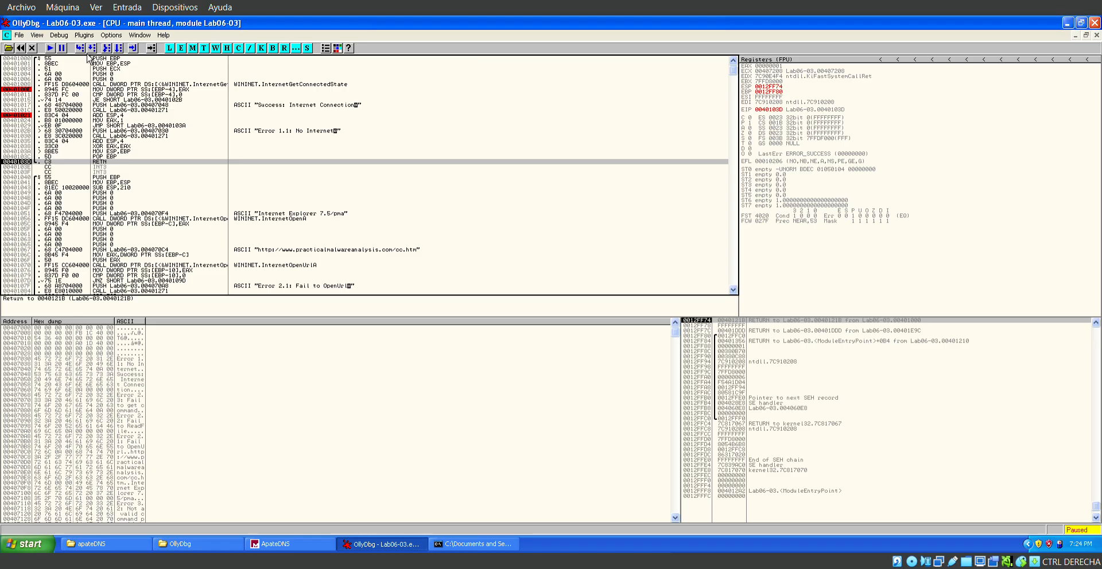
key("F7")
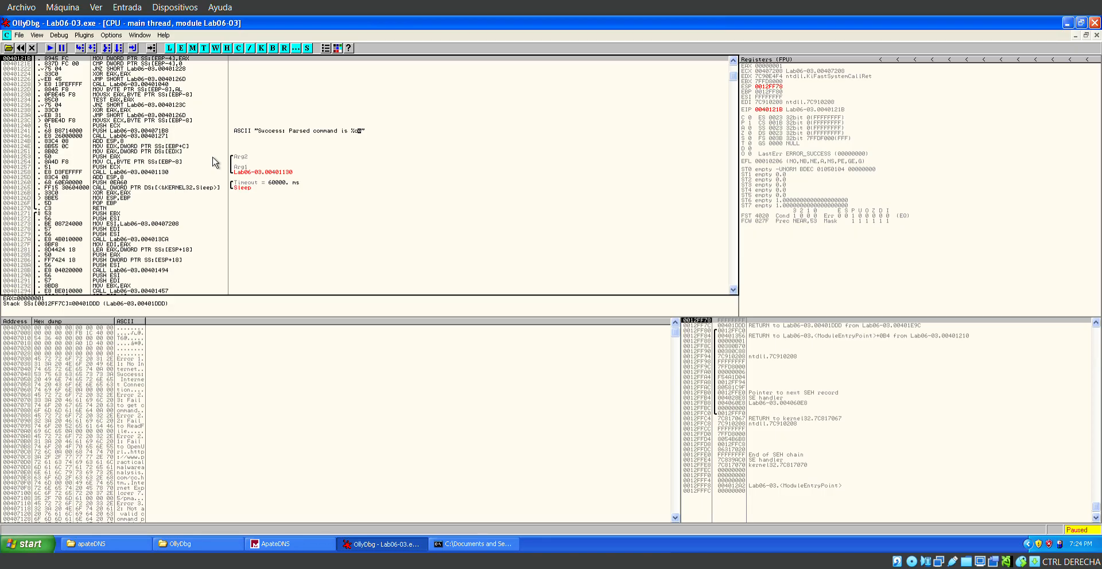
scroll(214, 163, "up", 2)
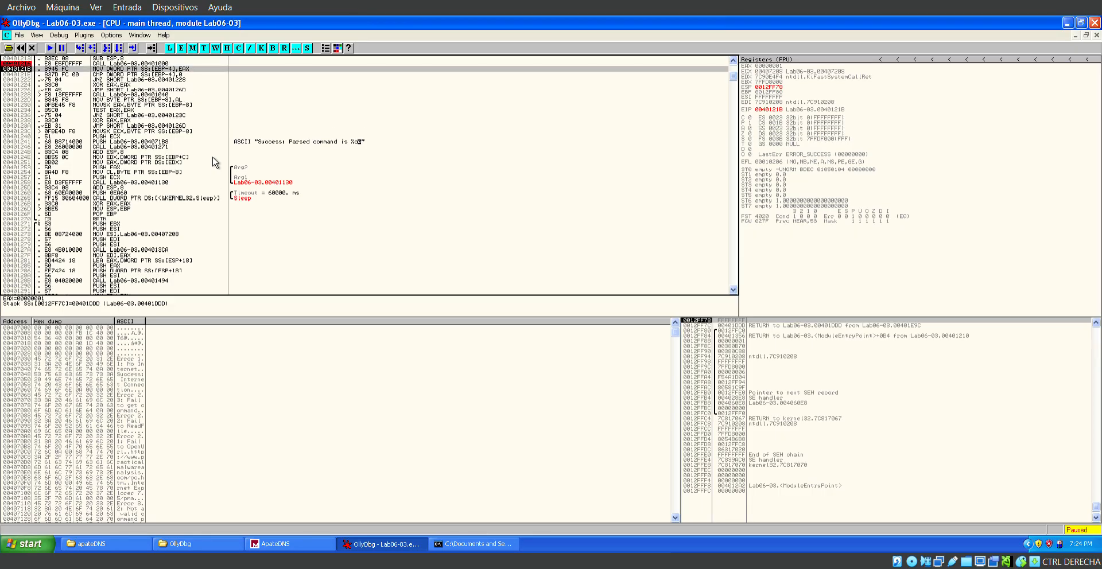
scroll(214, 162, "up", 3)
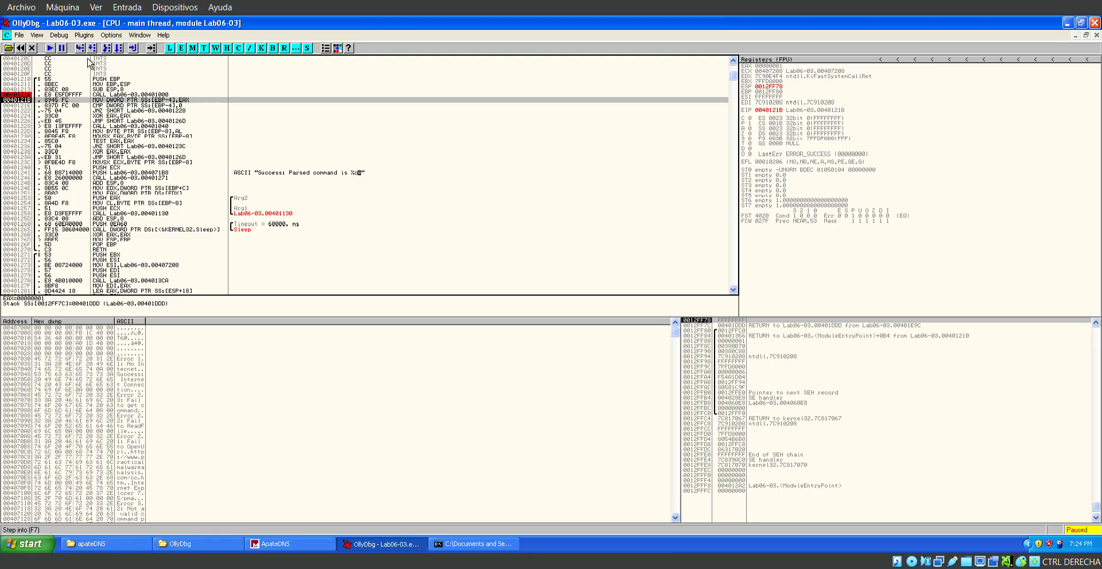
key("F7")
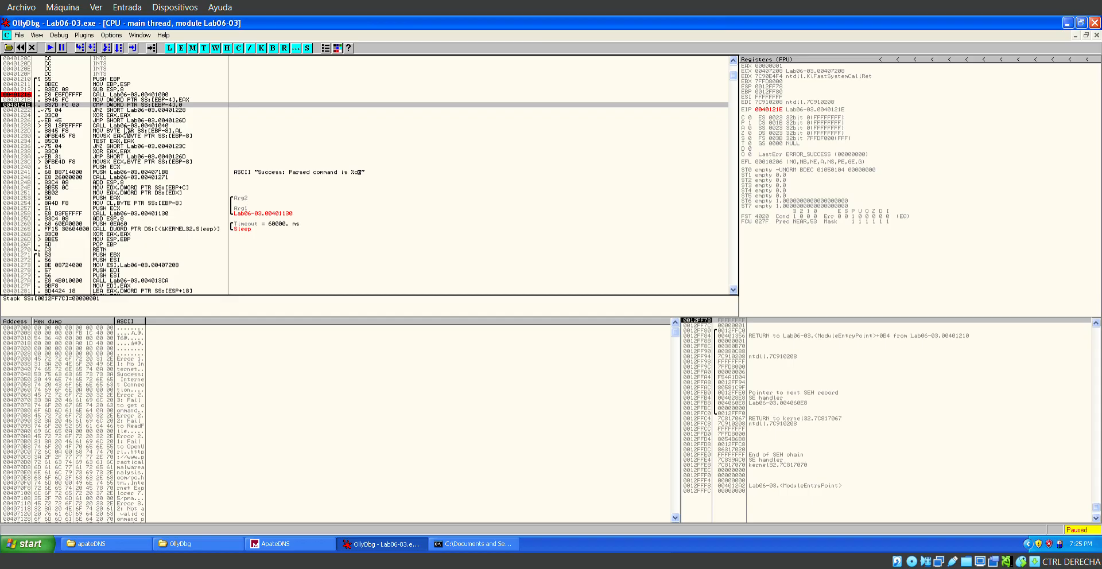
Examine the JNZ and XOR after the CMP at 0040121E, and follow the JMP at 00401226 to its target.
key("Down")
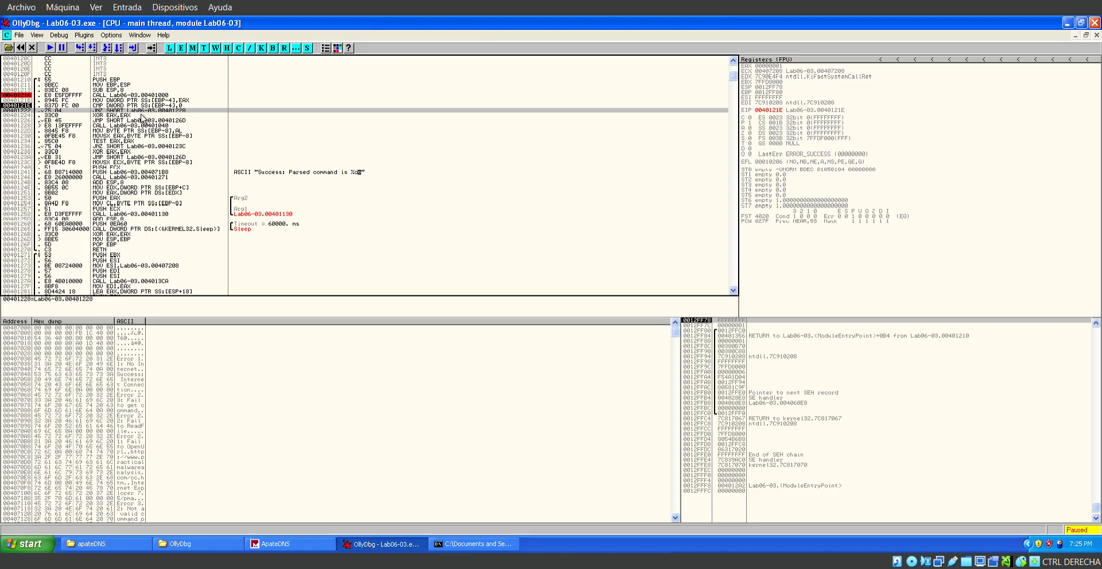
key("Down")
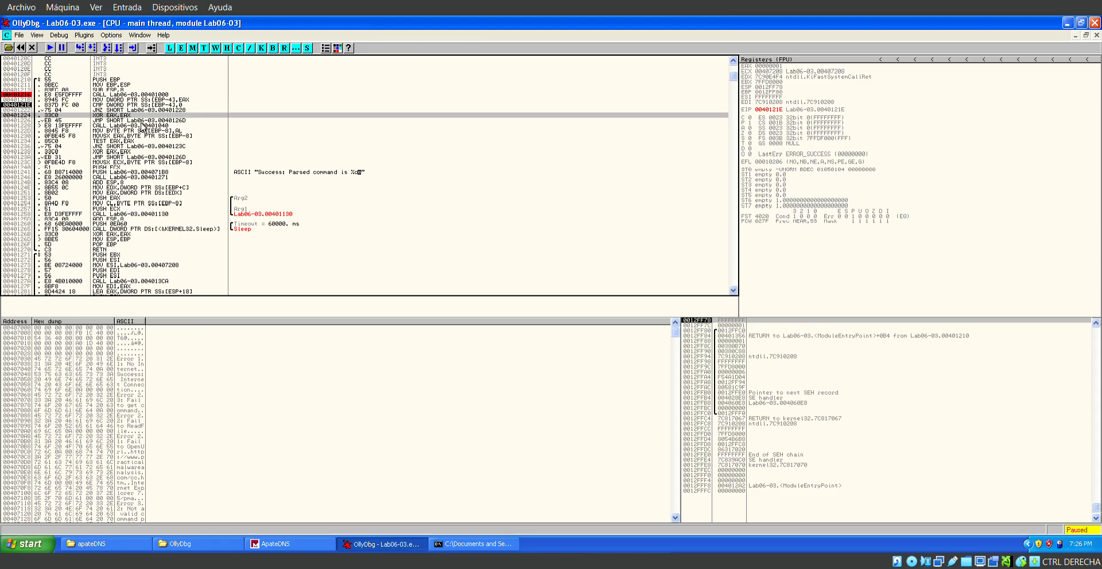
key("Down")
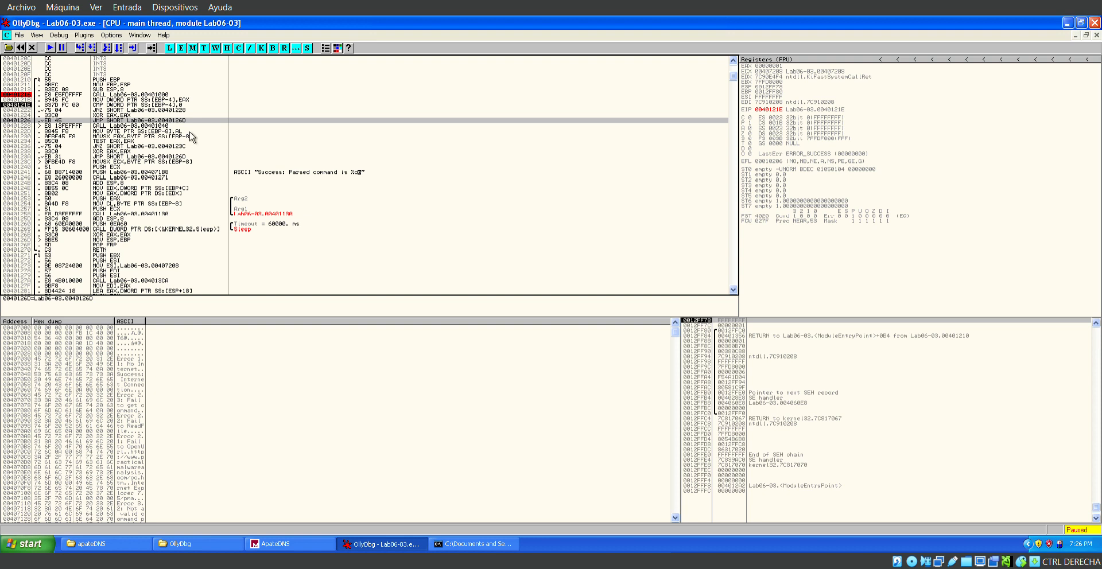
key("Return")
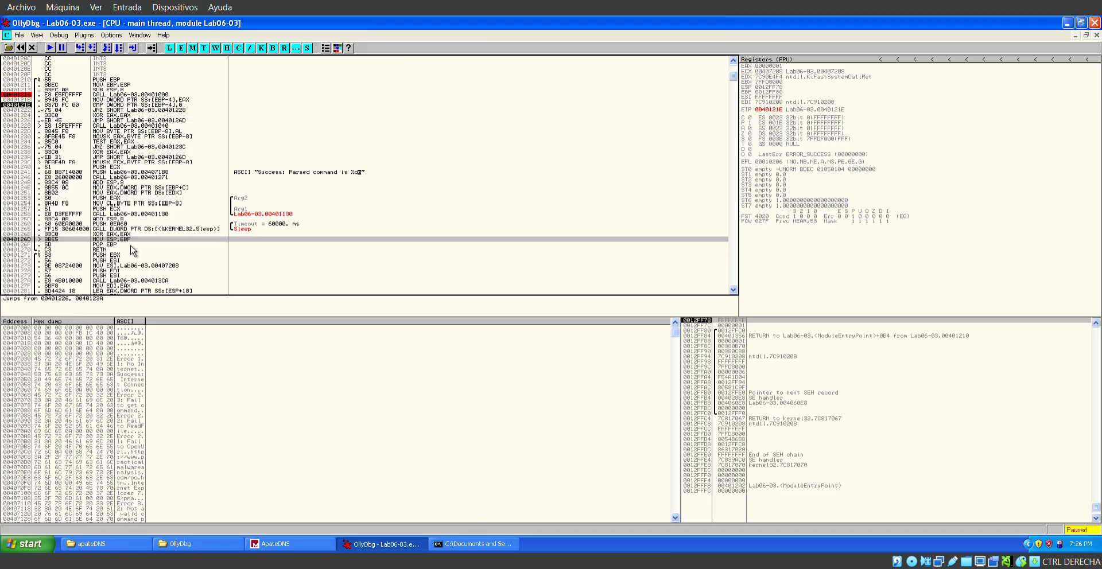
left_click(182, 106)
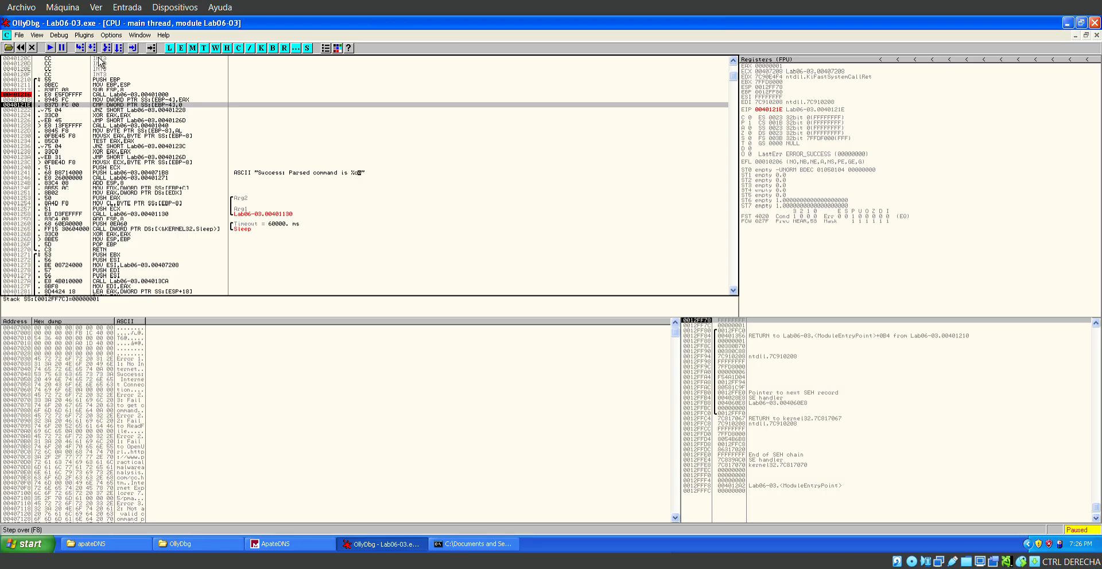
Step through the CMP and the JNZ to the CALL at 00401228, and step into function 00401040.
left_click(81, 49)
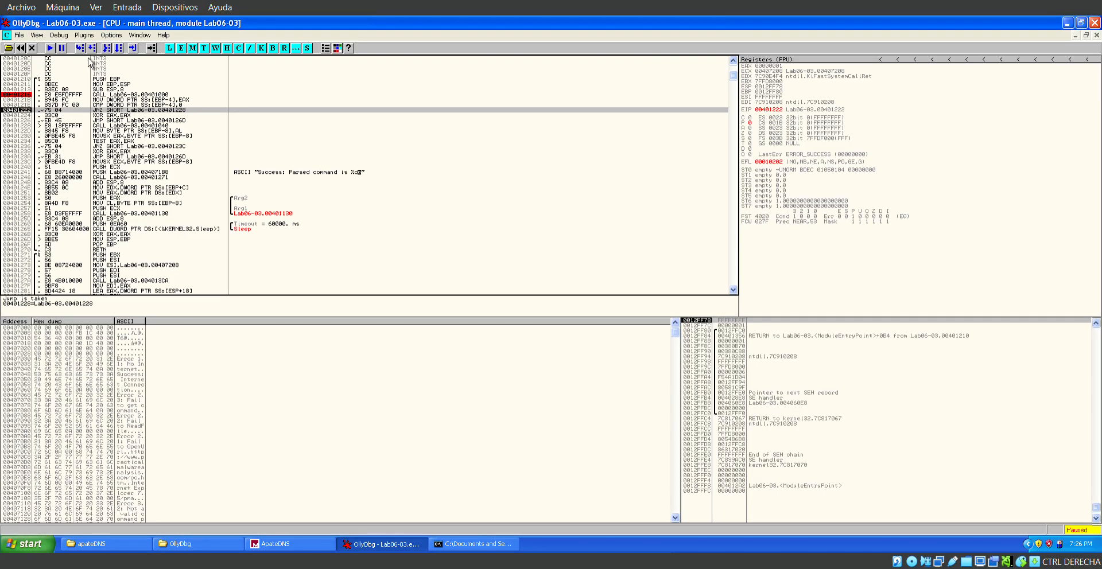
key("F8")
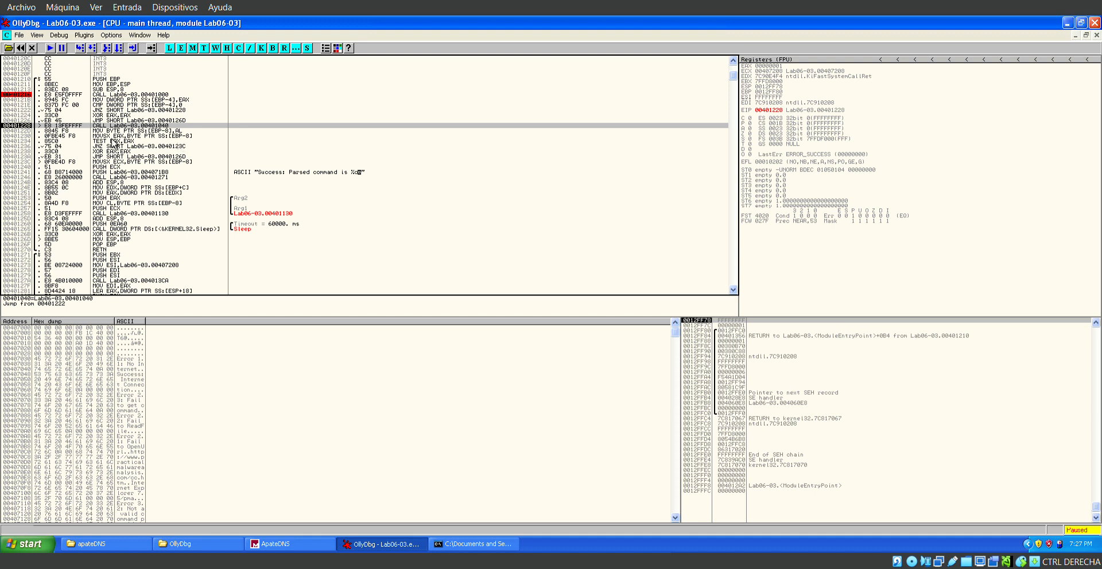
left_click(85, 55)
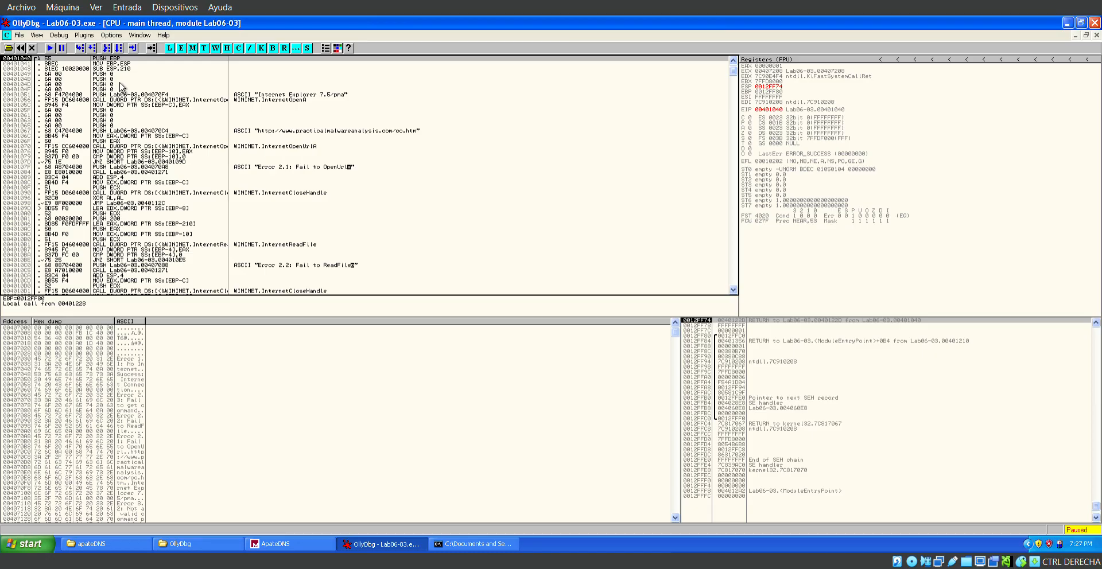
Examine the InternetOpenA call at 00401056 and the arguments pushed before it, up to the first PUSH 0 at 00401049.
left_click(208, 100)
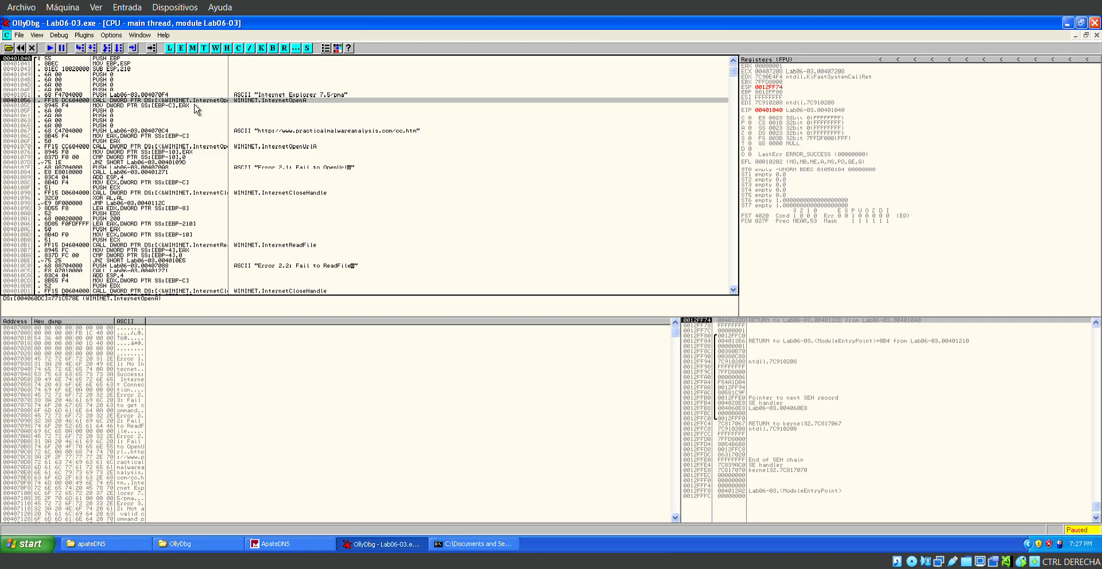
key("Up")
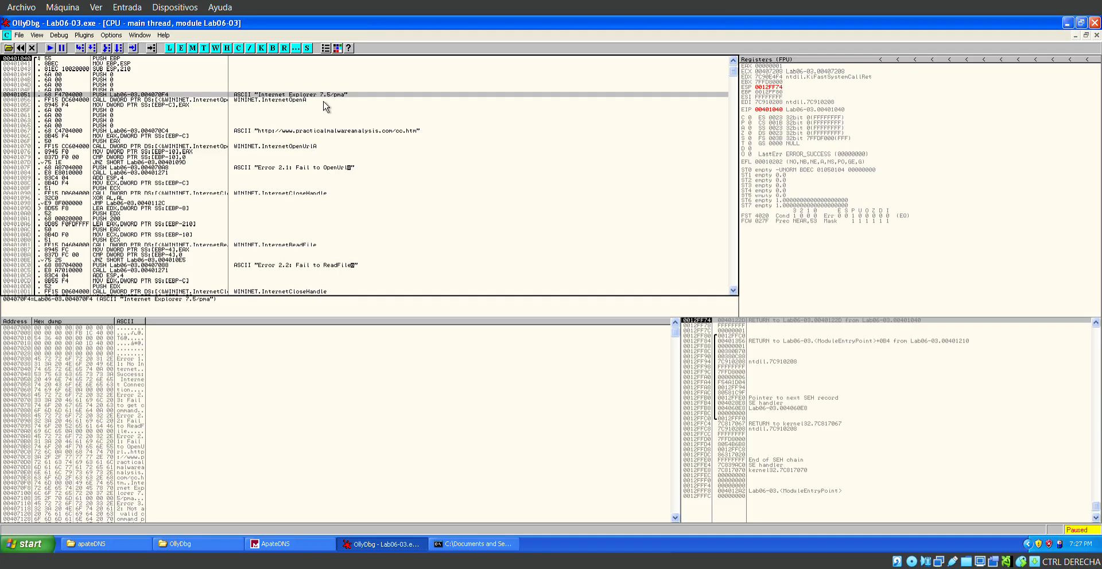
key("Down")
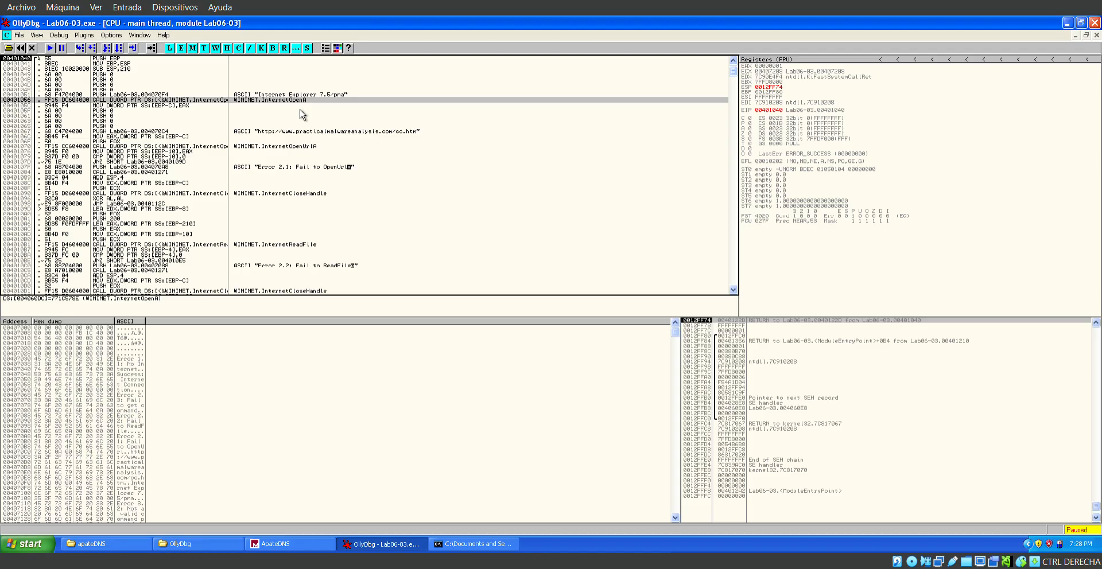
left_click(120, 74)
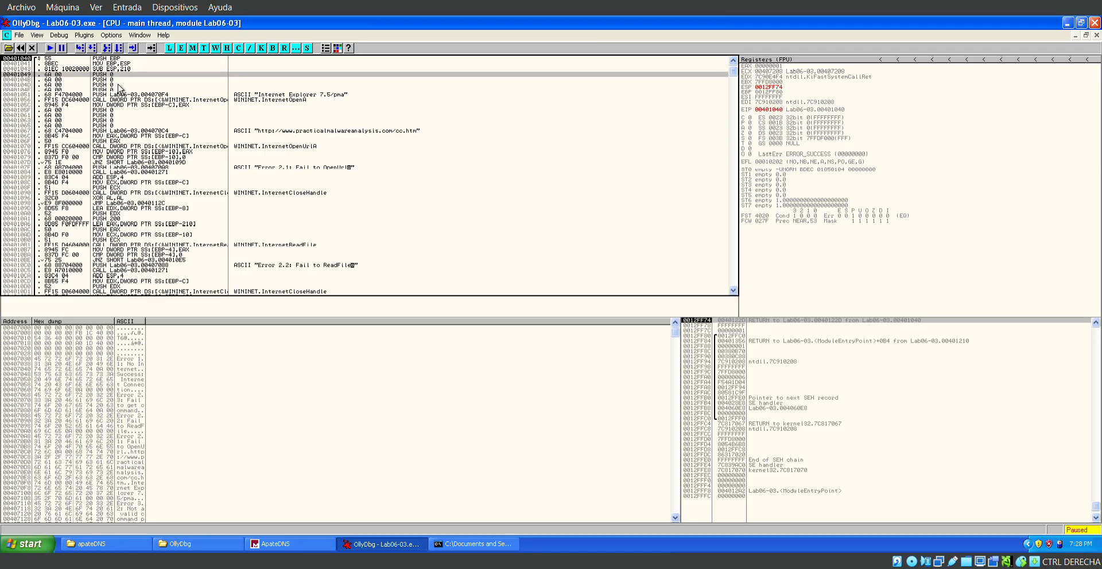
left_click(118, 84)
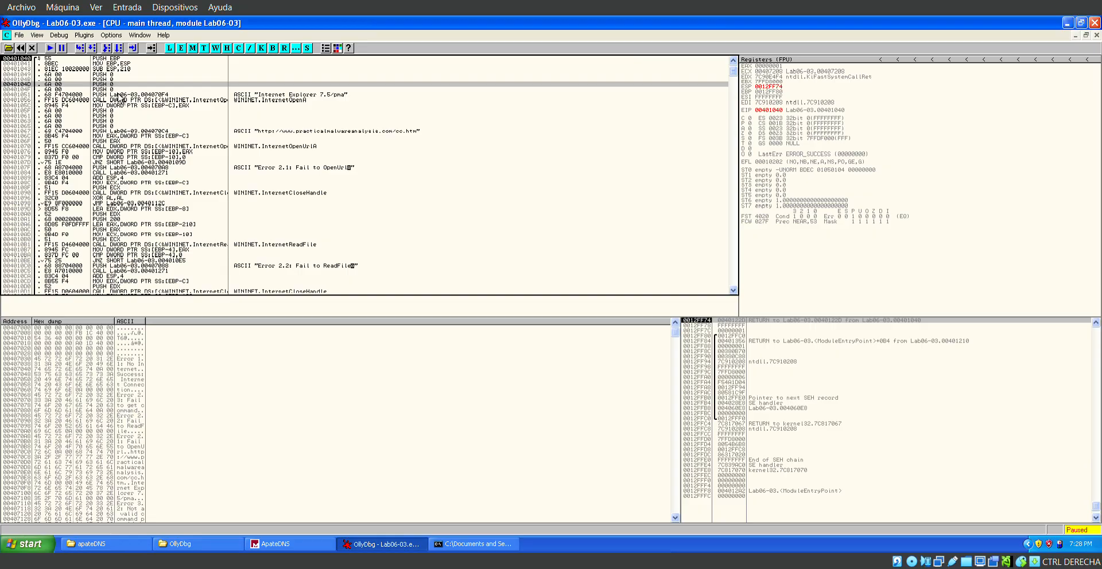
key("Up")
key("Up")
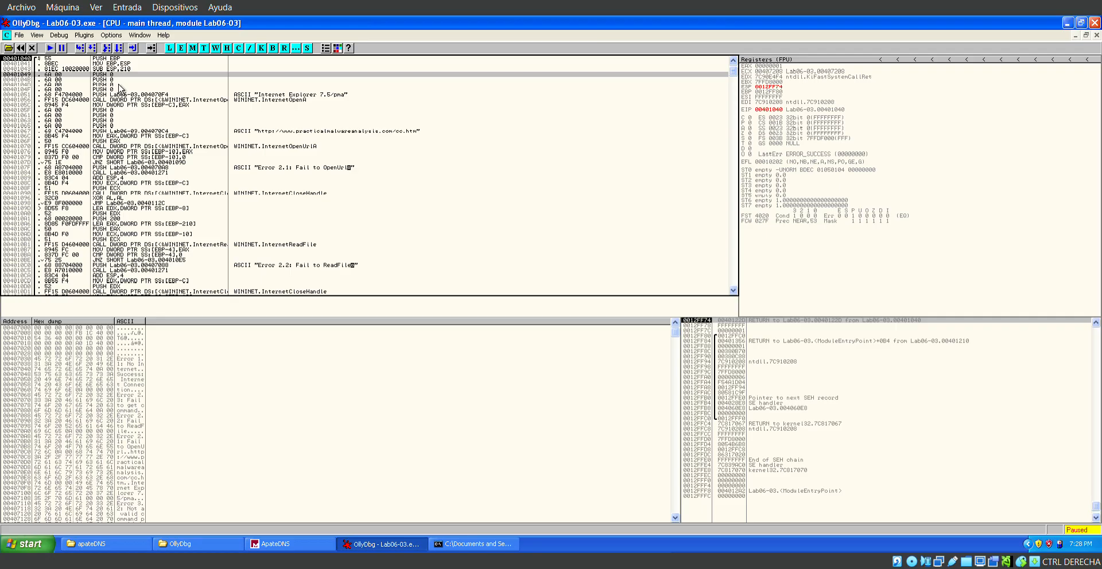
Examine the "Internet Explorer 7.5/pma" string passed to InternetOpenA and the URL pushed at 00401067 for InternetOpenUrlA.
key("Down")
key("Down")
key("Down")
key("Down")
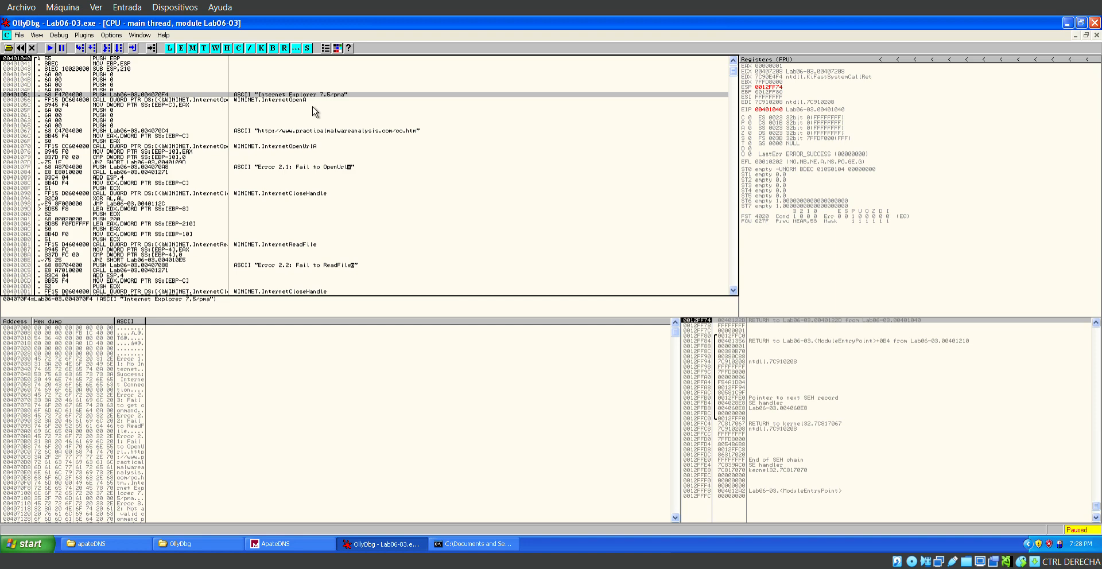
key("Down")
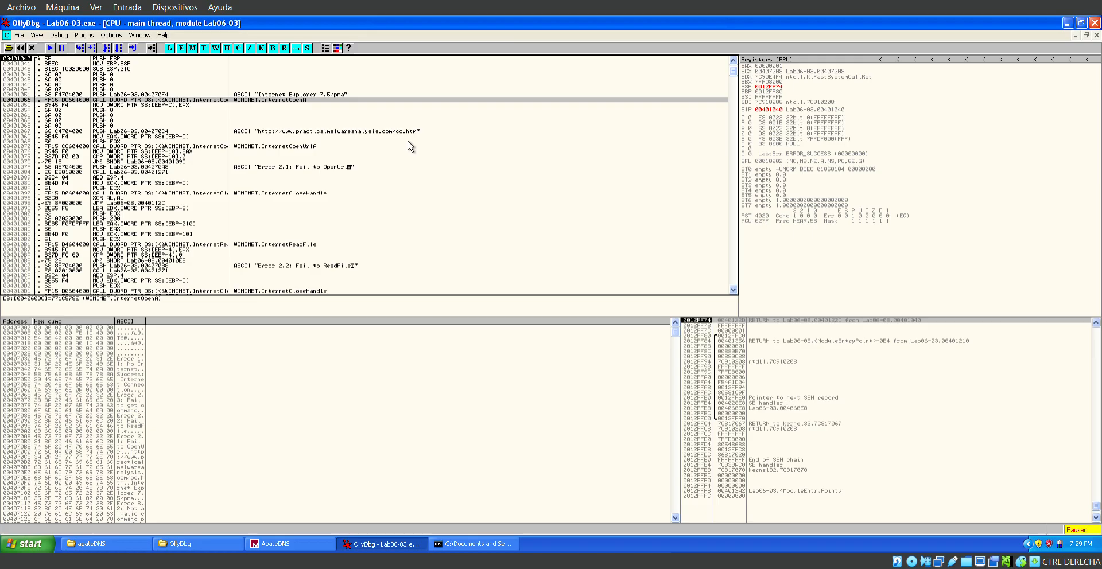
left_click(331, 141)
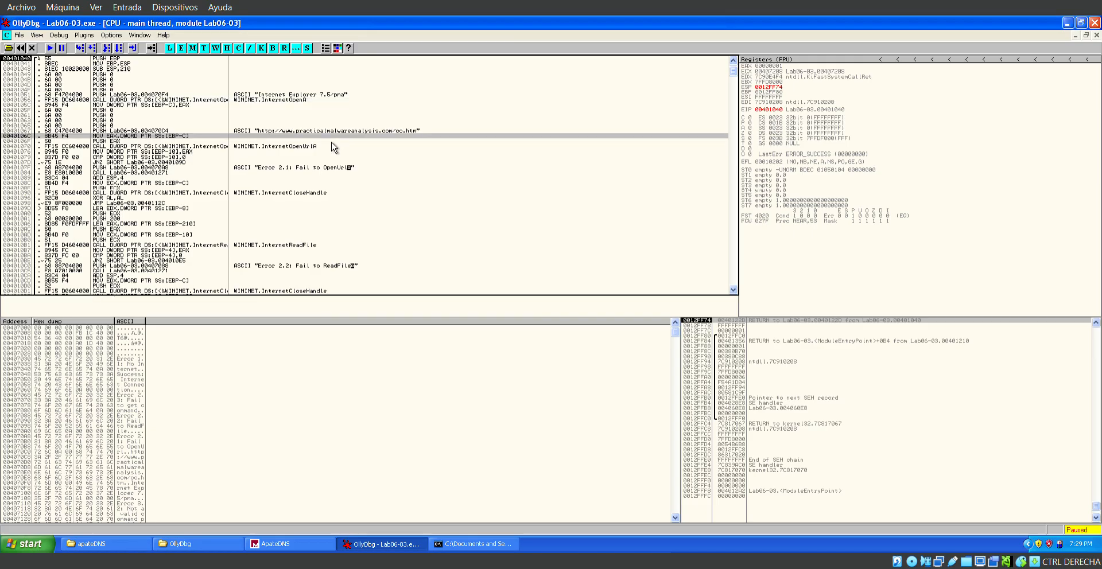
left_click(288, 139)
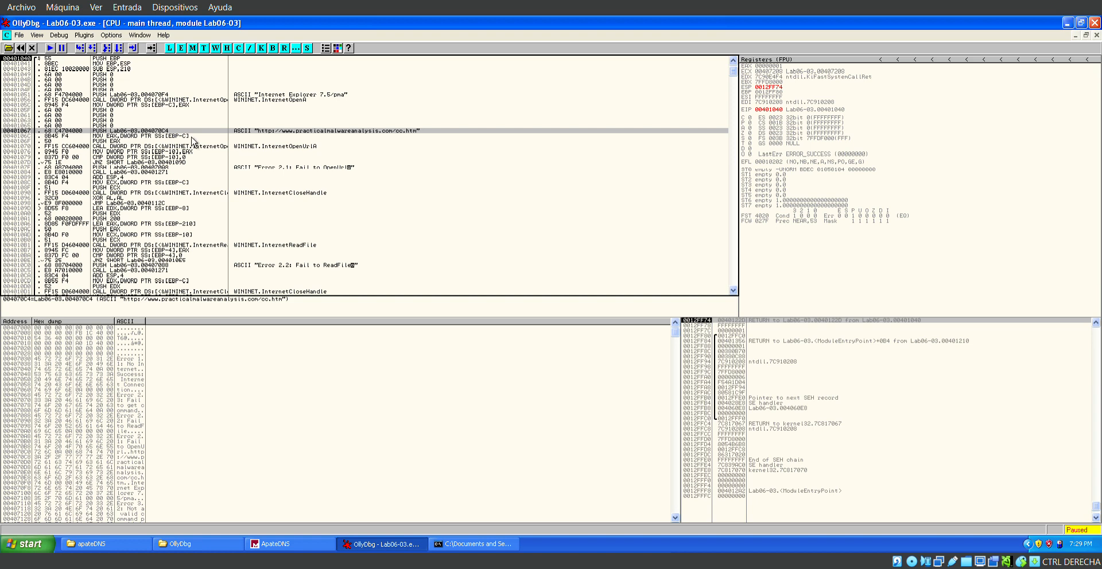
Set a breakpoint on the CMP at 00401079 after the InternetOpenUrlA call, and run the program to it.
left_click(102, 152)
key("Down")
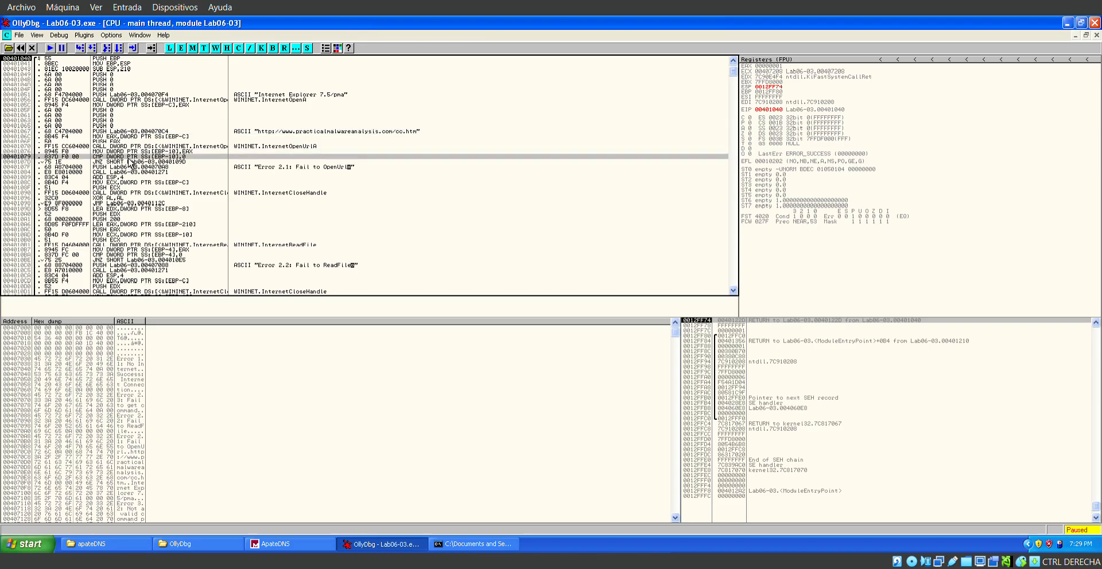
right_click(123, 156)
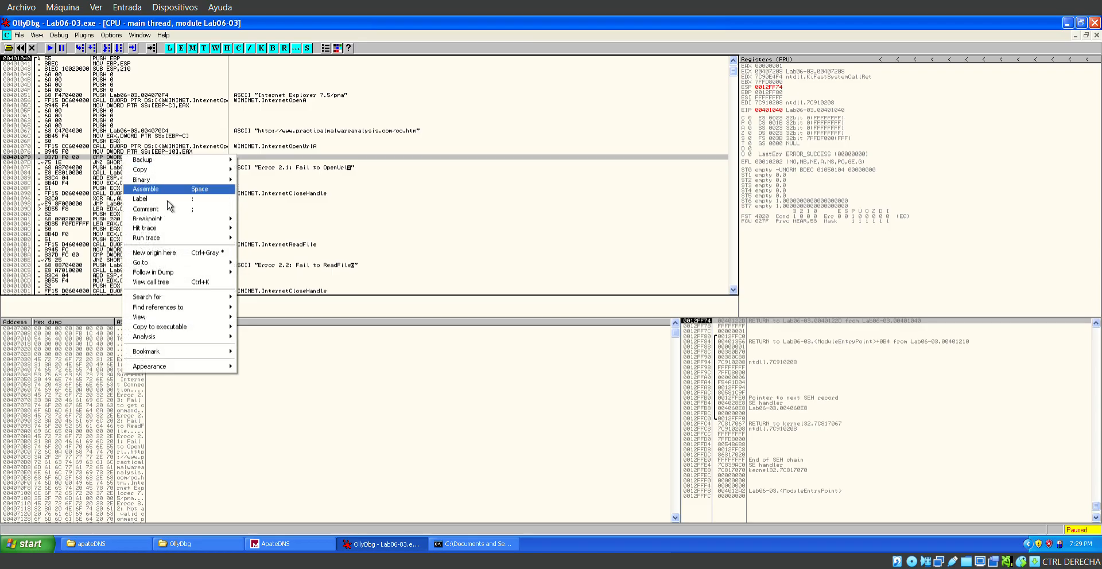
mouse_move(175, 219)
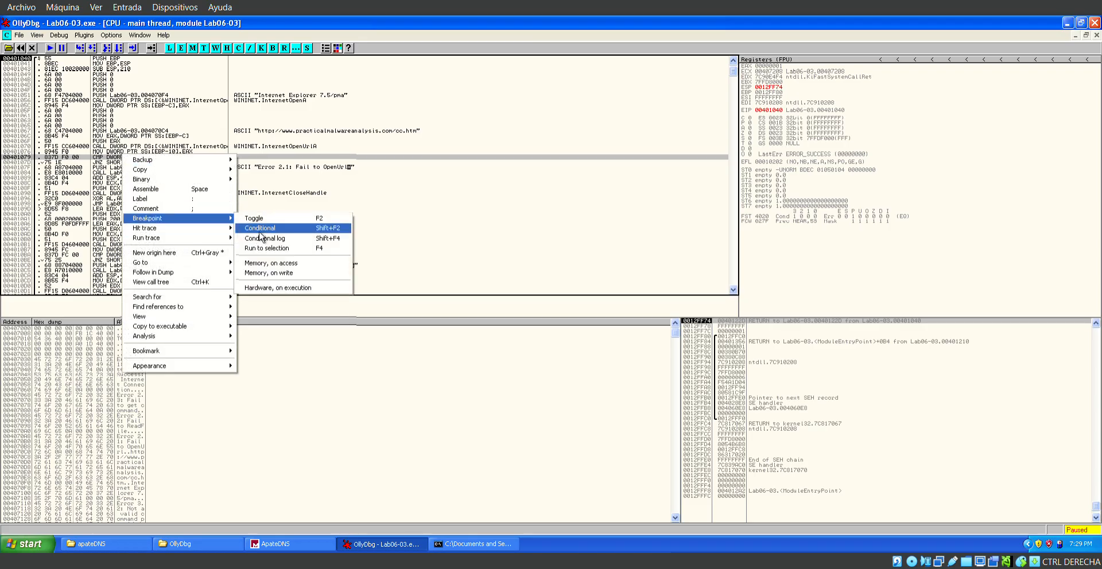
left_click(257, 218)
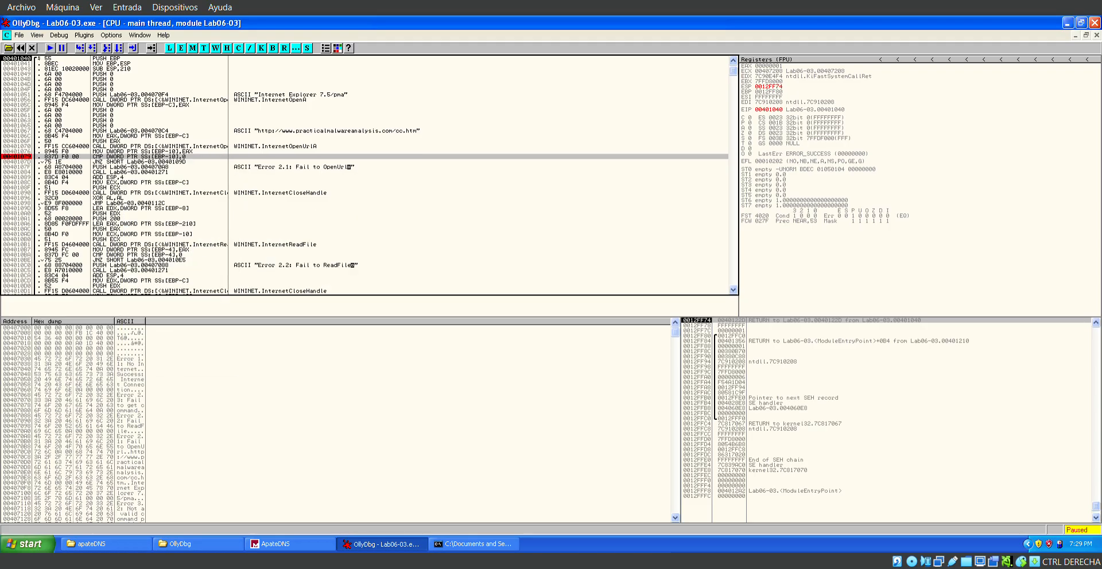
left_click(51, 48)
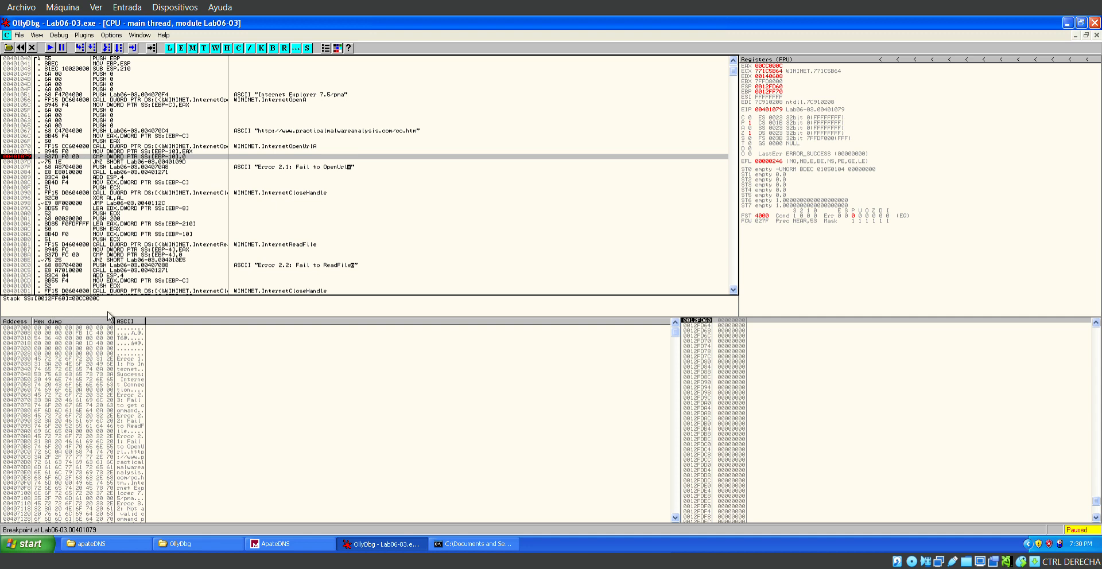
Examine the JNZ at 0040107D after the breakpoint and follow it to its target at 0040109D.
key("Down")
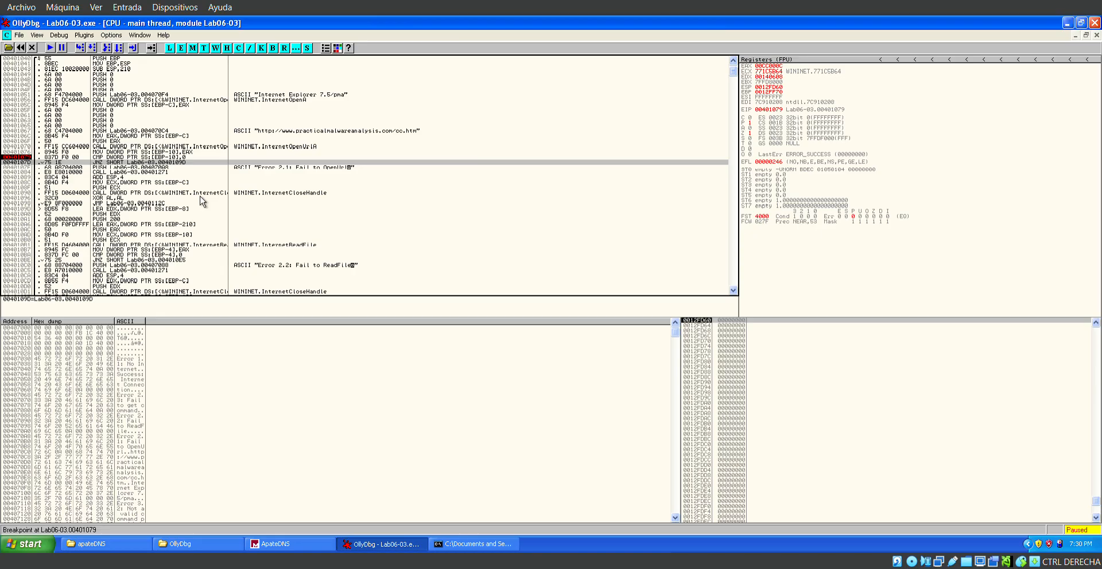
scroll(202, 201, "down", 2)
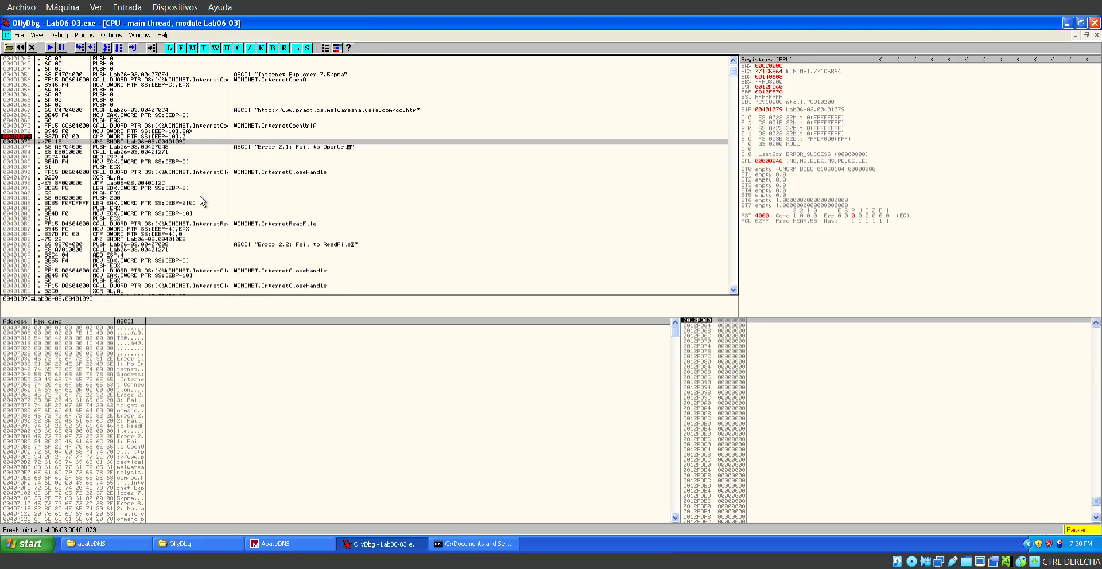
scroll(202, 201, "down", 3)
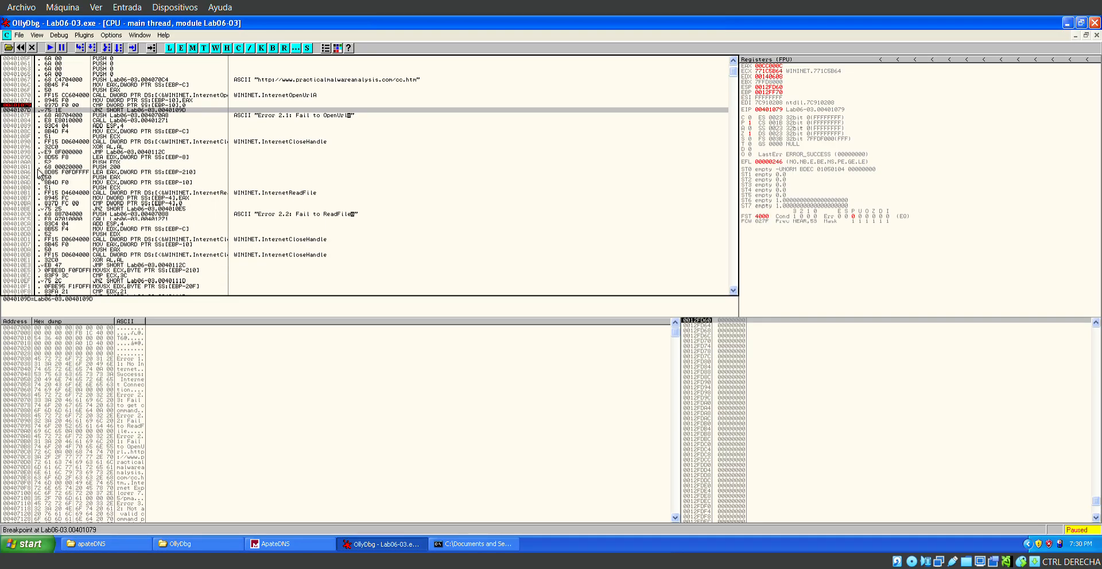
key("Return")
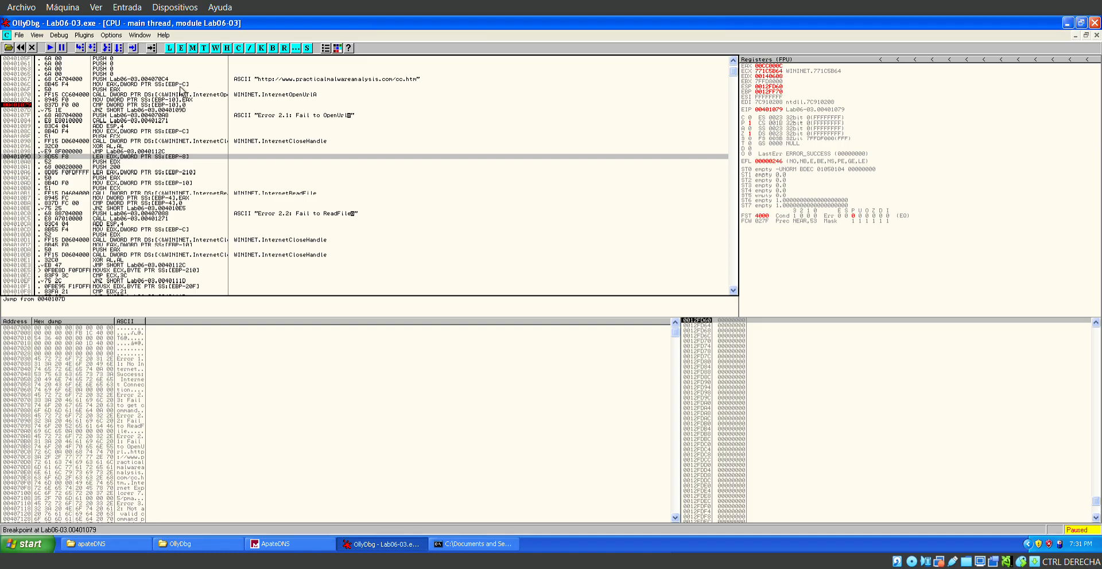
Examine the CMP and JNZ again, then the failure branch from the "Error 2.1: Fail to OpenUrl" push to the InternetCloseHandle call.
left_click(143, 109)
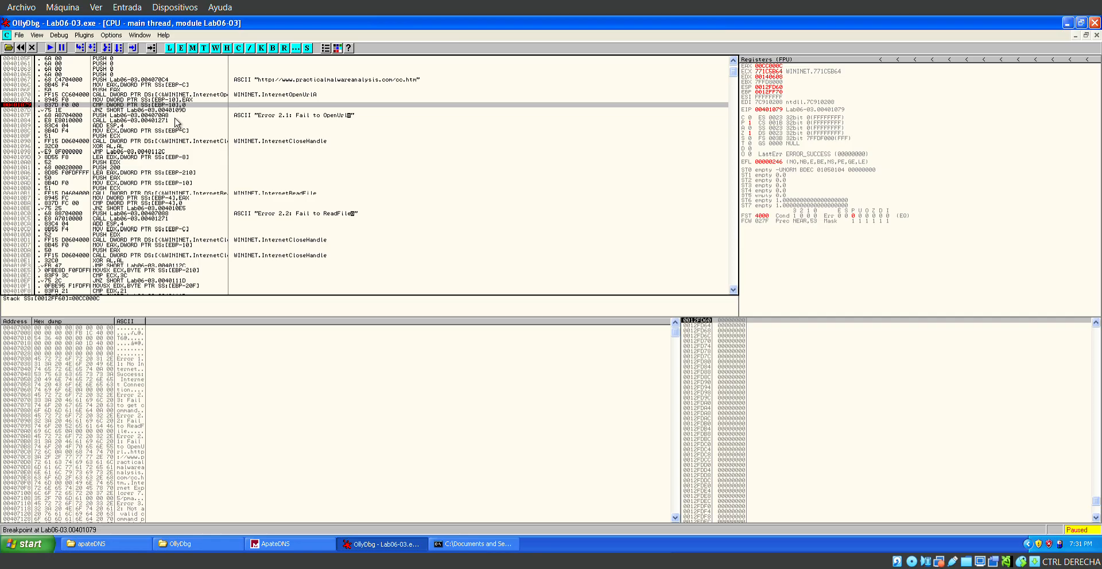
key("Down")
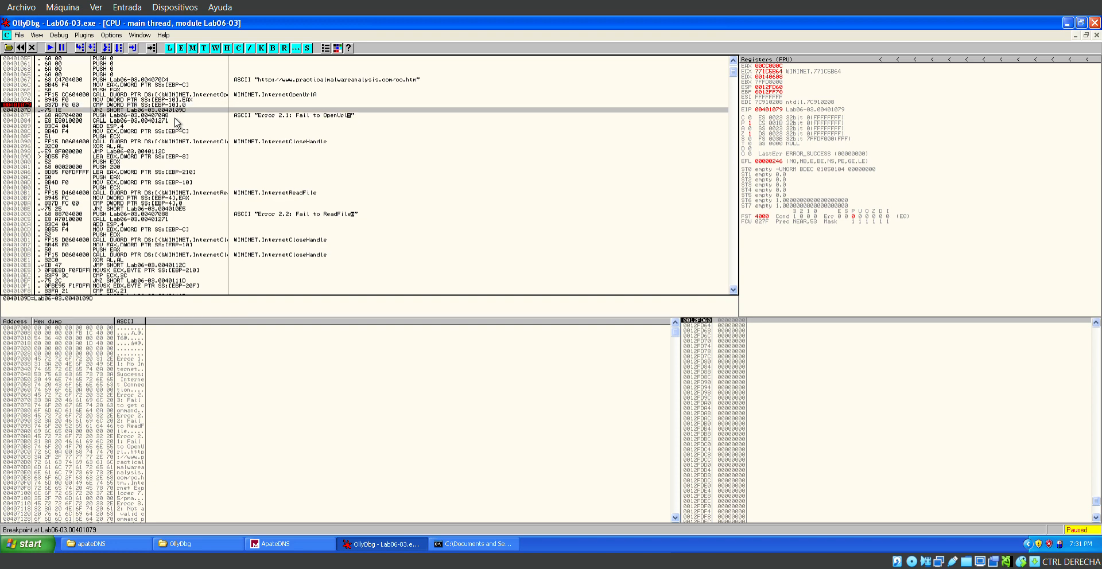
key("Up")
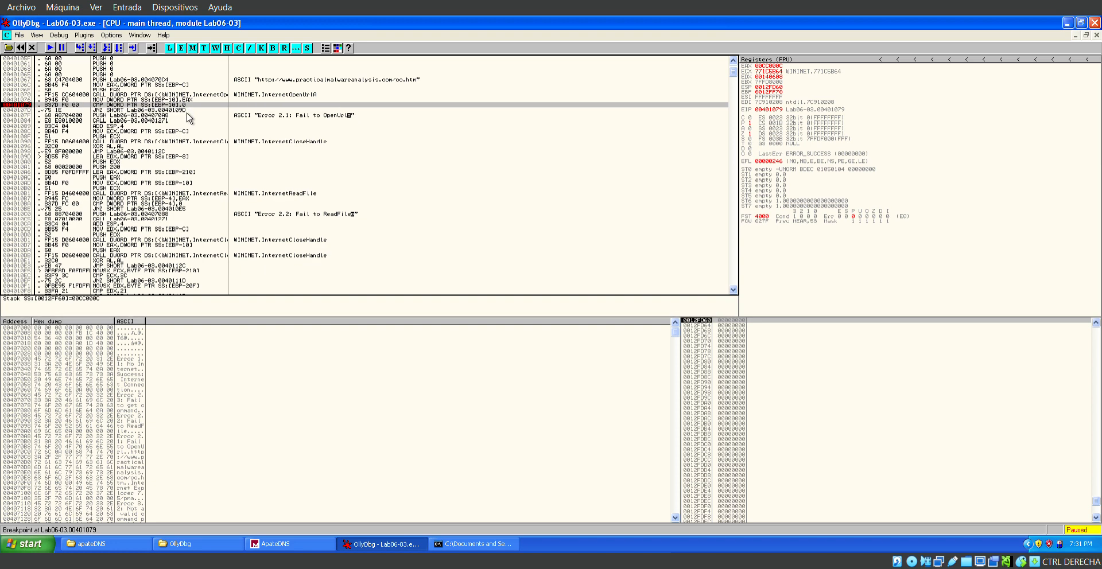
left_click(189, 117)
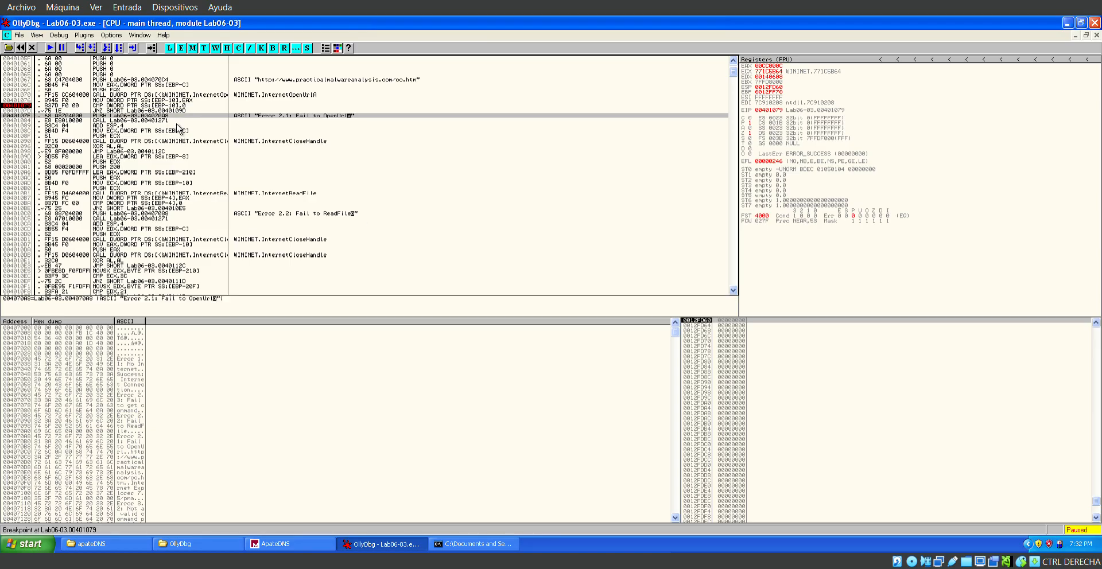
key("Down")
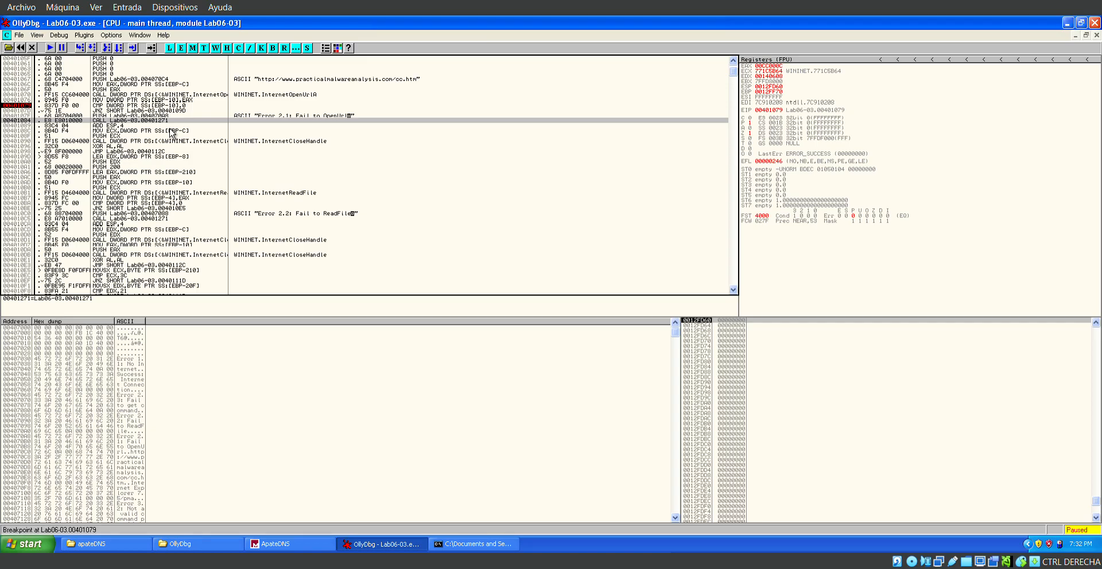
key("Down")
key("Down")
key("Down")
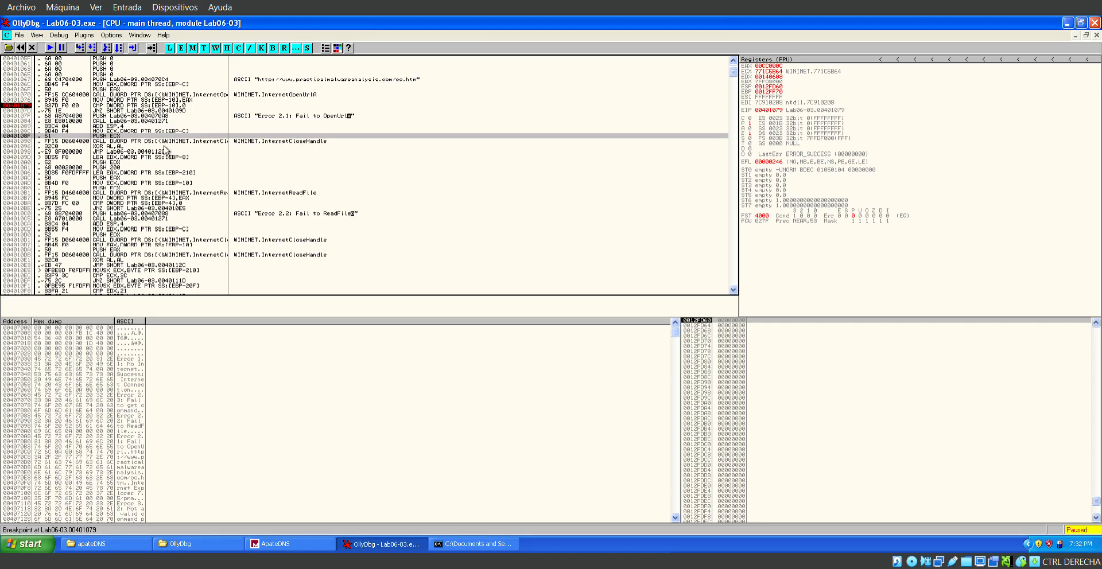
key("Down")
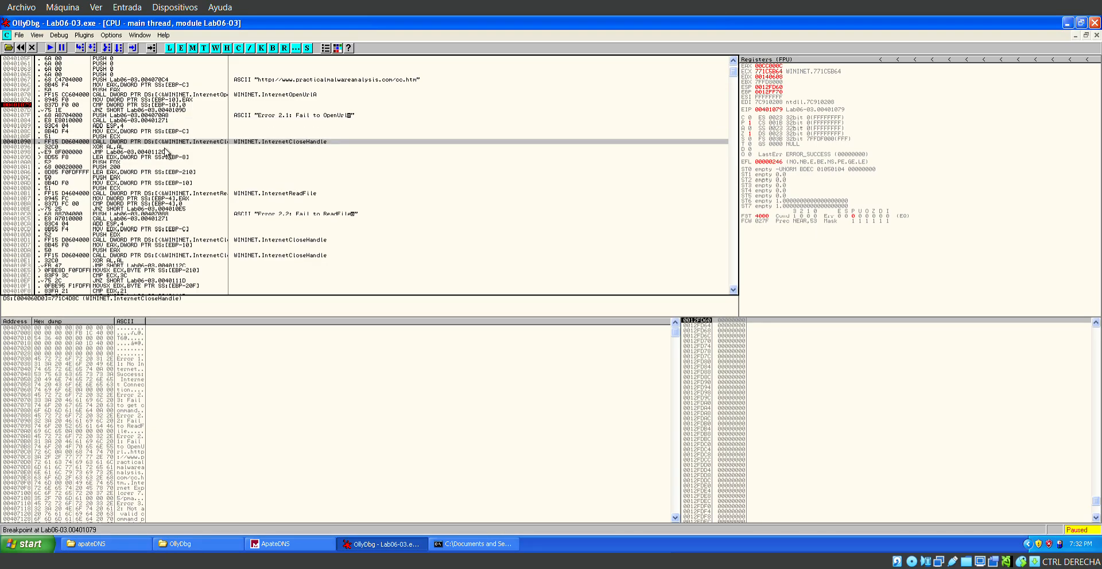
Compare the CMP and JNZ at 00401079 with the end of the failure branch, from InternetCloseHandle to the JMP at 00401098.
left_click(189, 107)
key("Down")
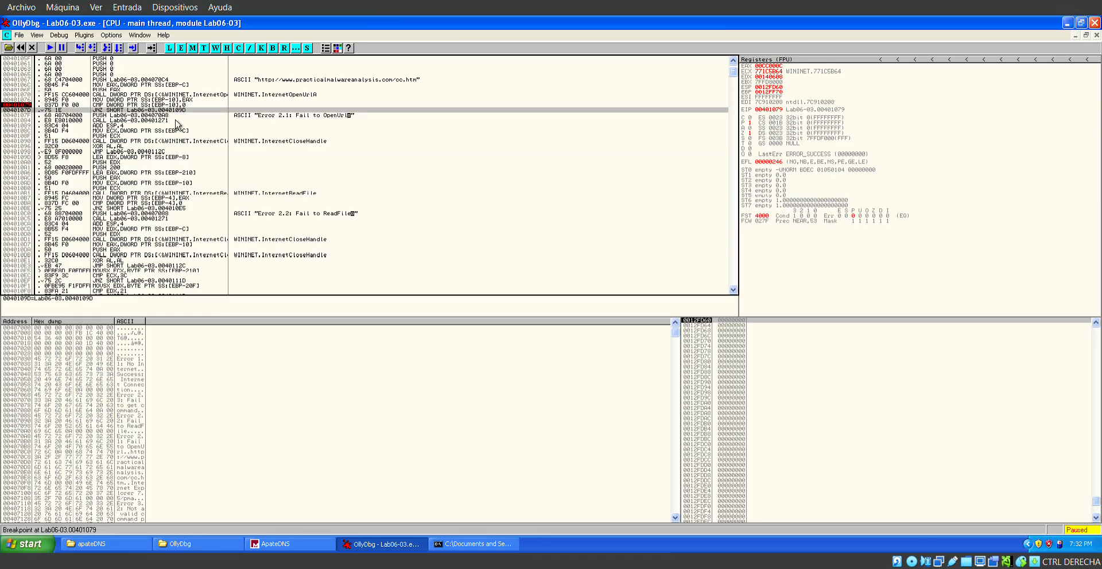
key("Up")
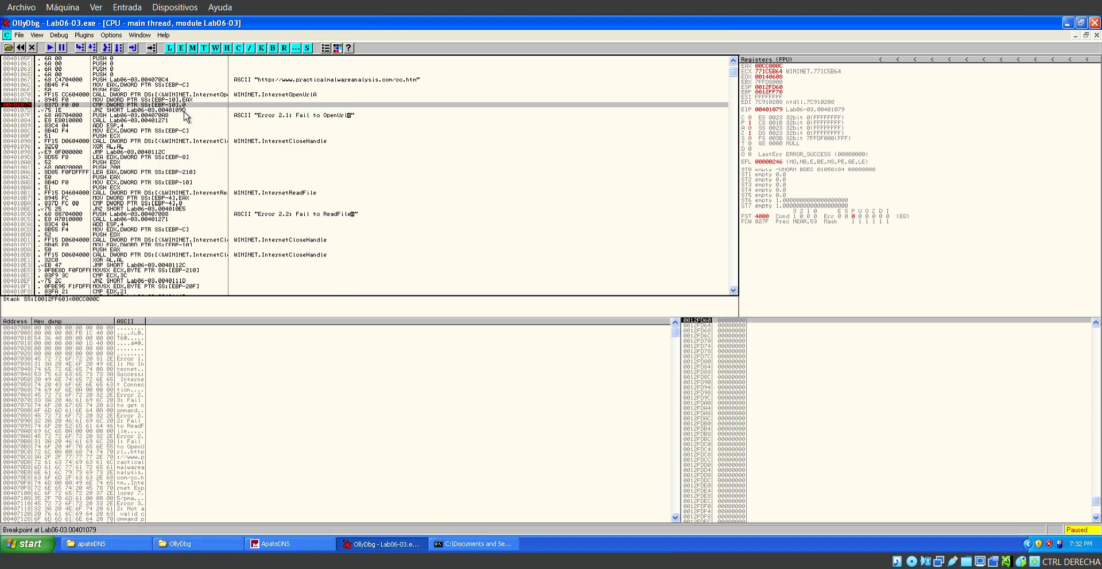
left_click(187, 140)
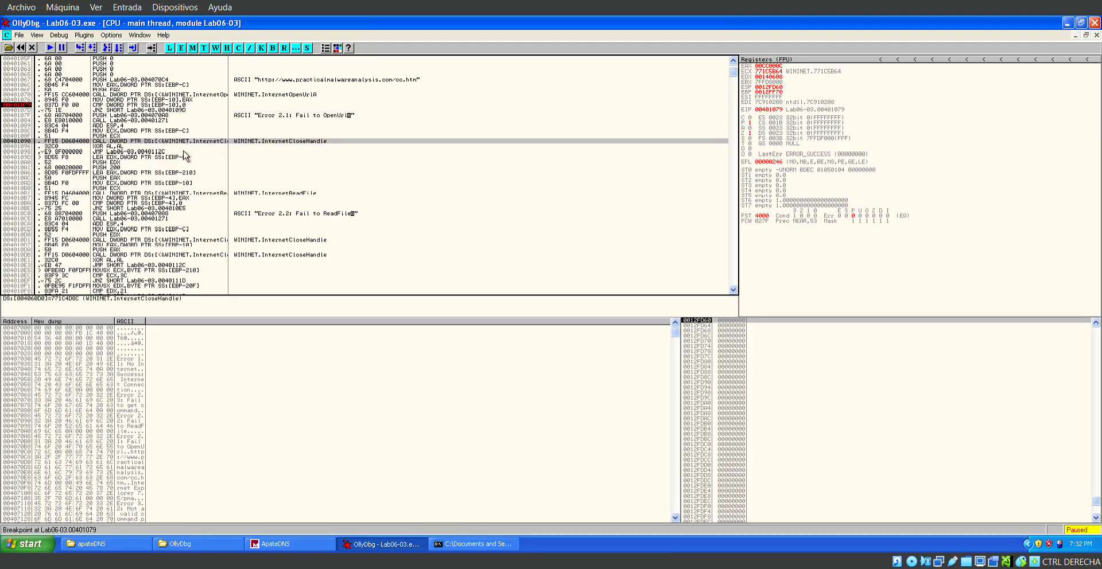
key("Down")
key("Down")
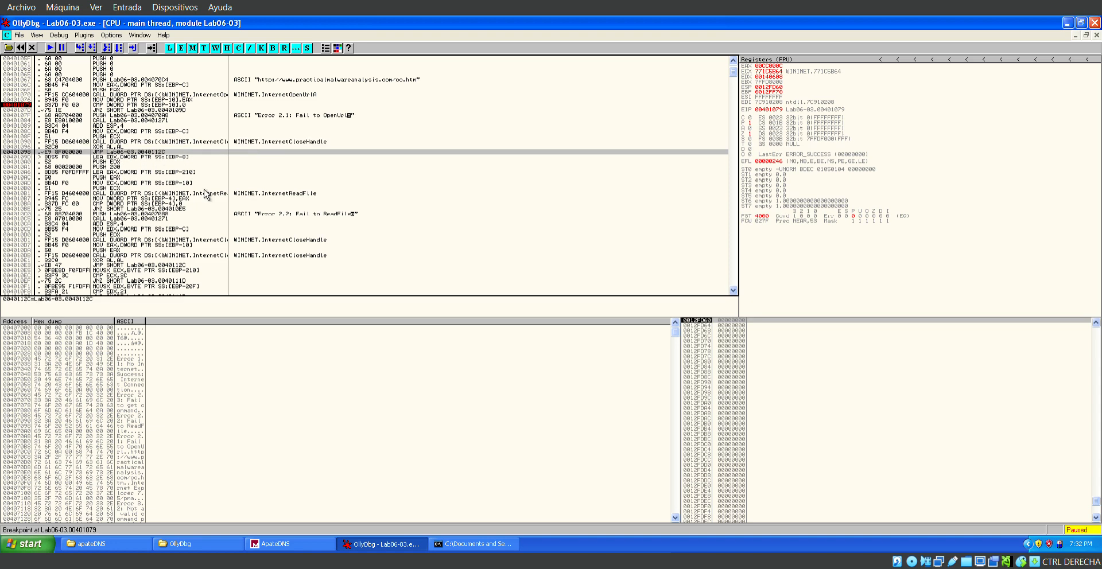
Look through the rest of the function as far as its RETN to find the target 0040112C, and return to the InternetOpenUrlA section.
scroll(206, 195, "down", 2)
scroll(207, 195, "down", 2)
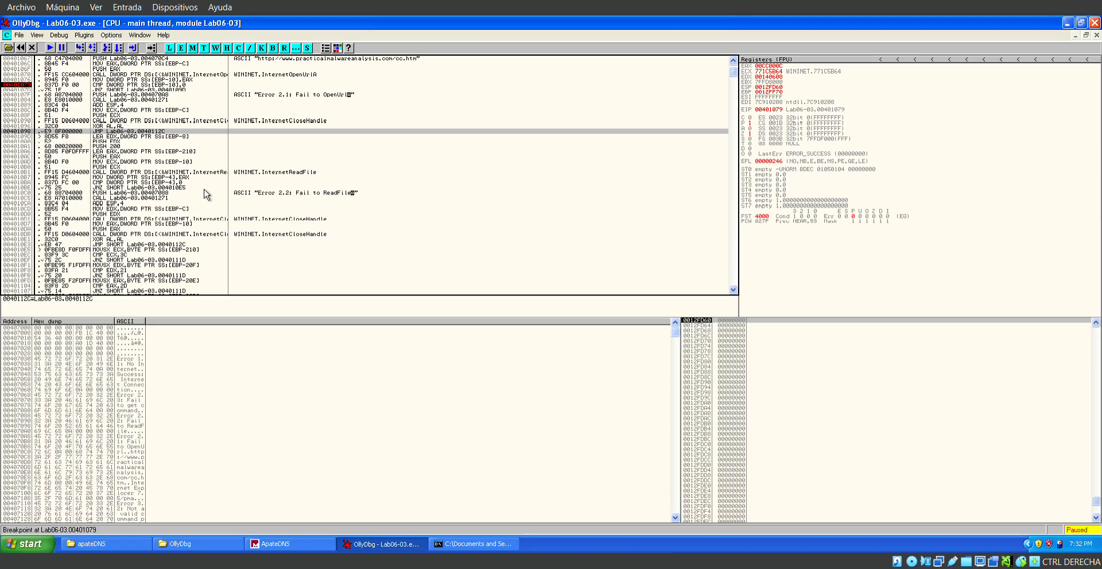
scroll(133, 258, "down", 6)
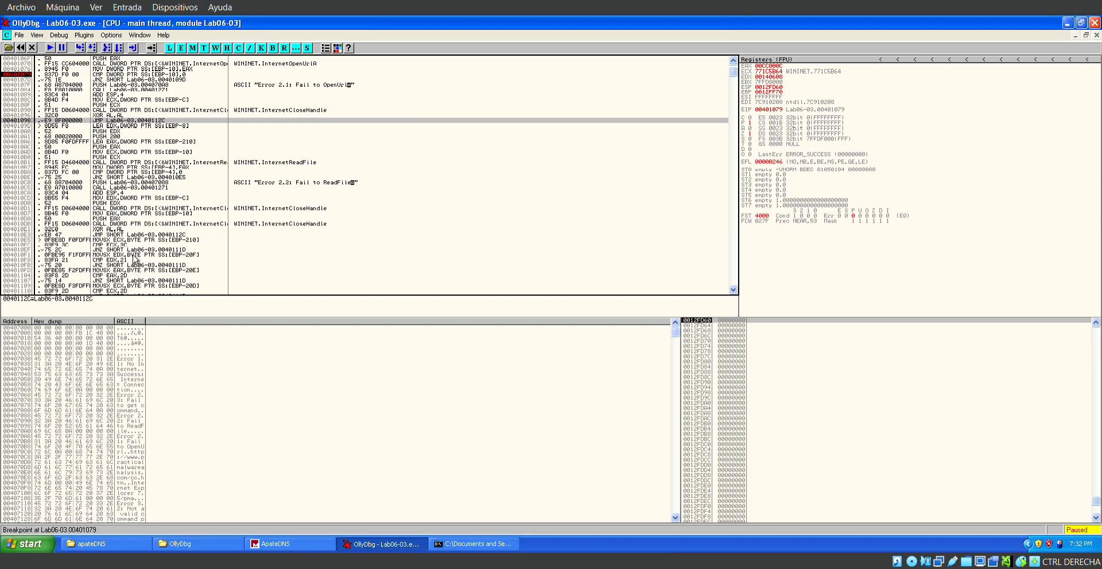
scroll(134, 258, "down", 8)
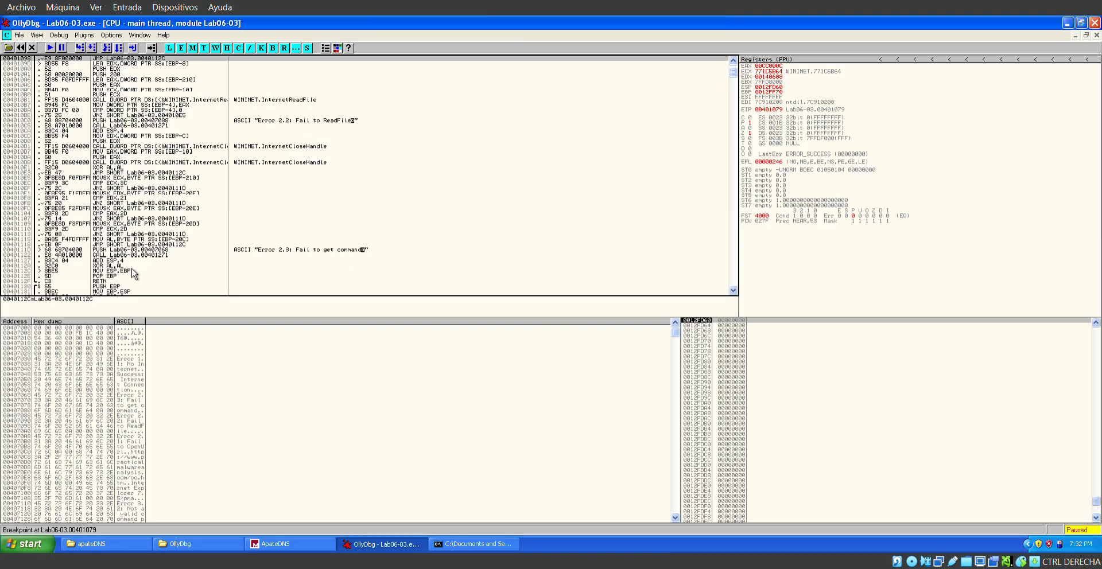
scroll(162, 235, "up", 5)
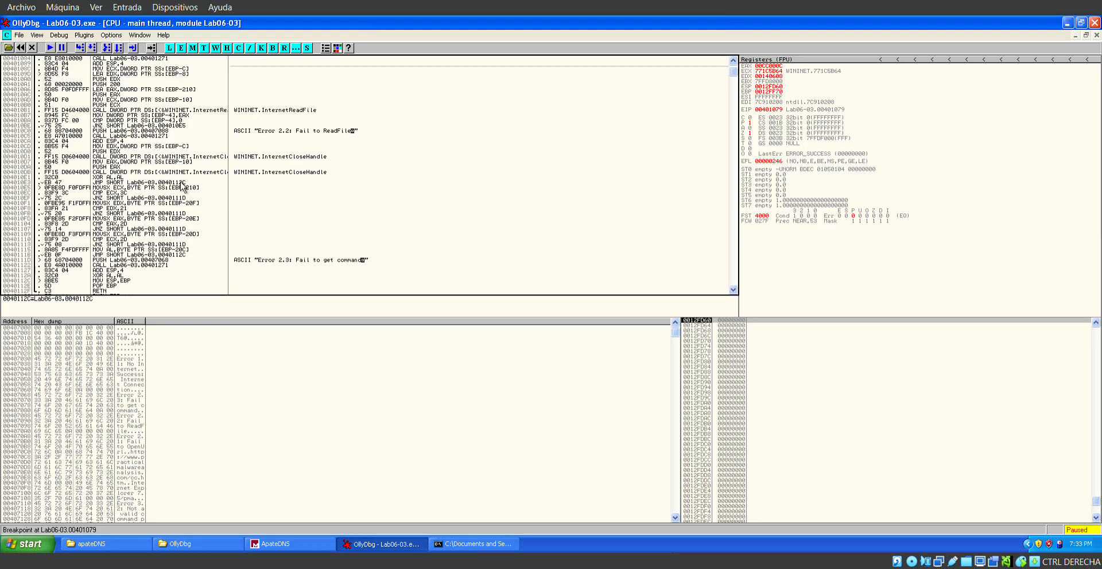
scroll(181, 185, "up", 3)
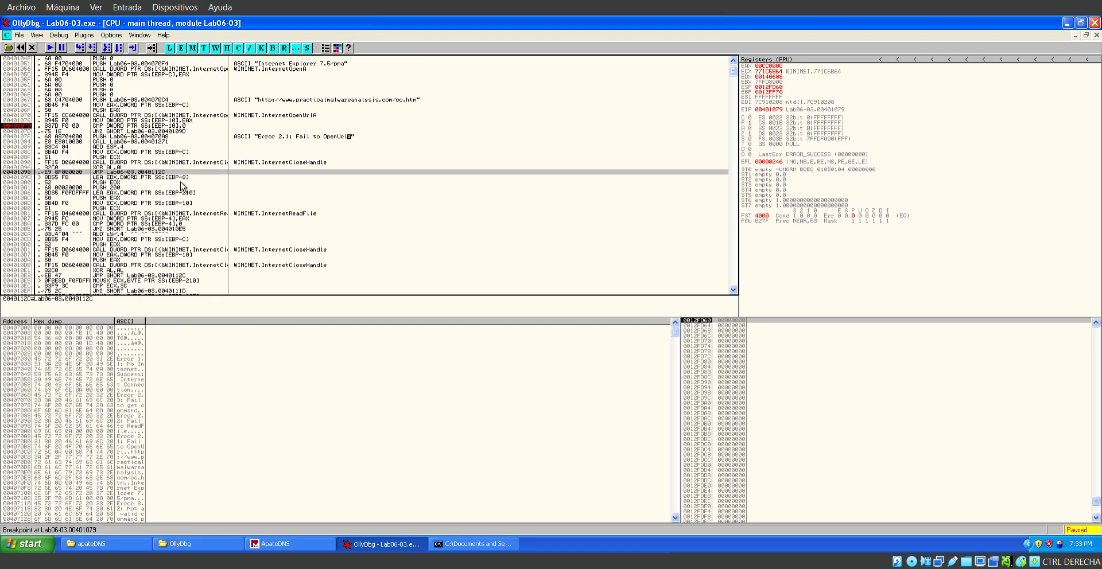
Step through the CMP at 00401079 and the JNZ into the branch at 0040109D, as far as the PUSH 200 at 004010A1.
left_click(174, 126)
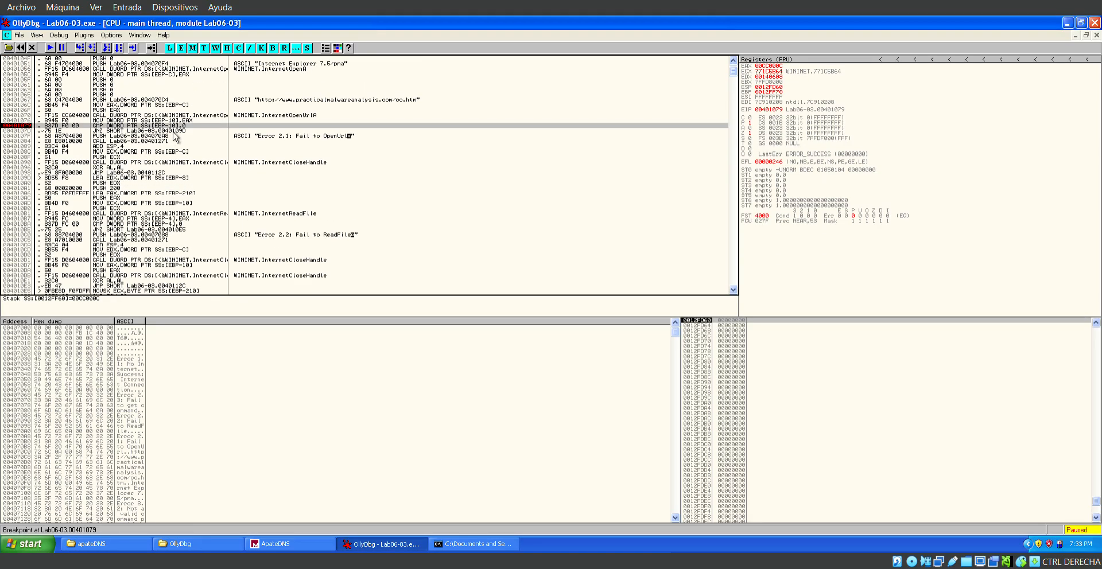
left_click(175, 132)
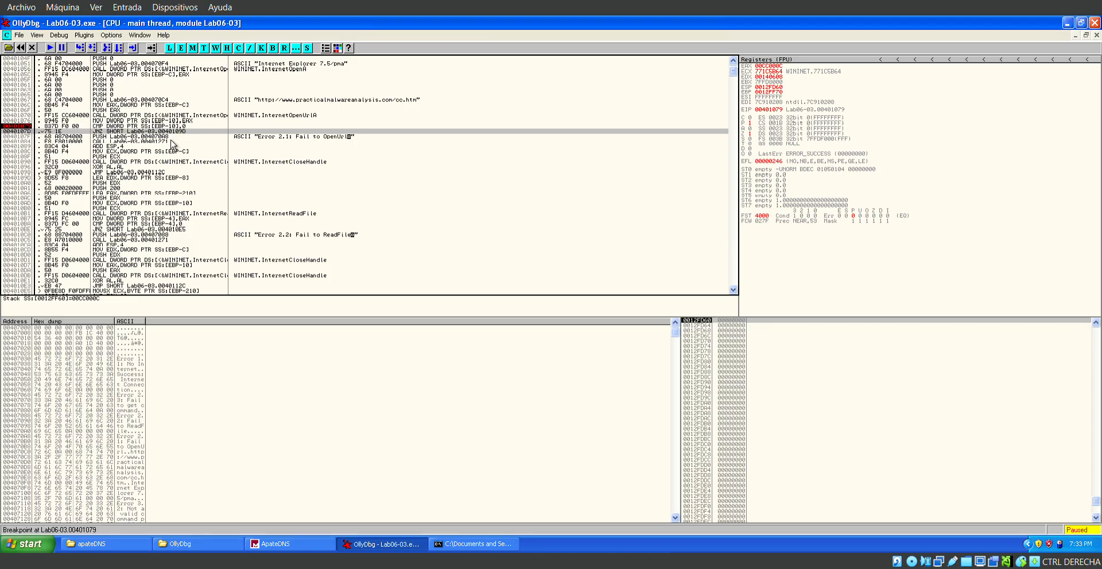
key("F7")
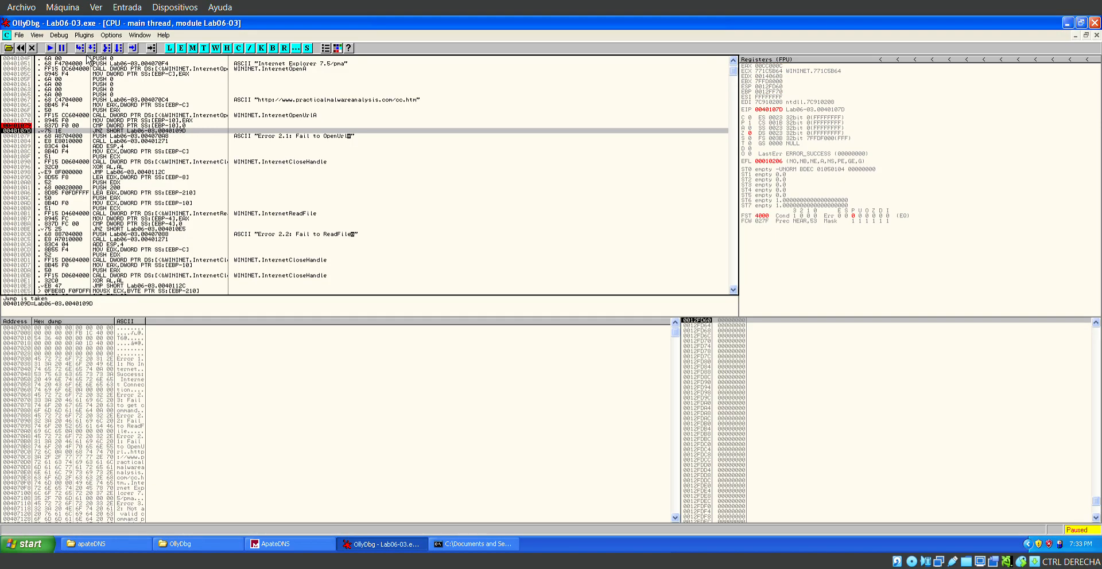
key("F7")
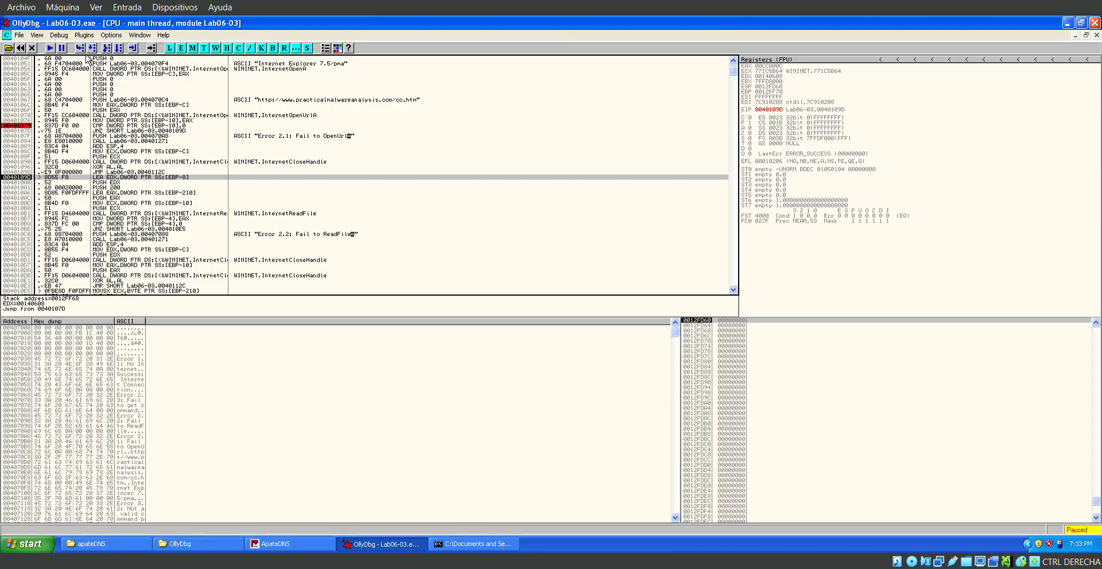
key("F7")
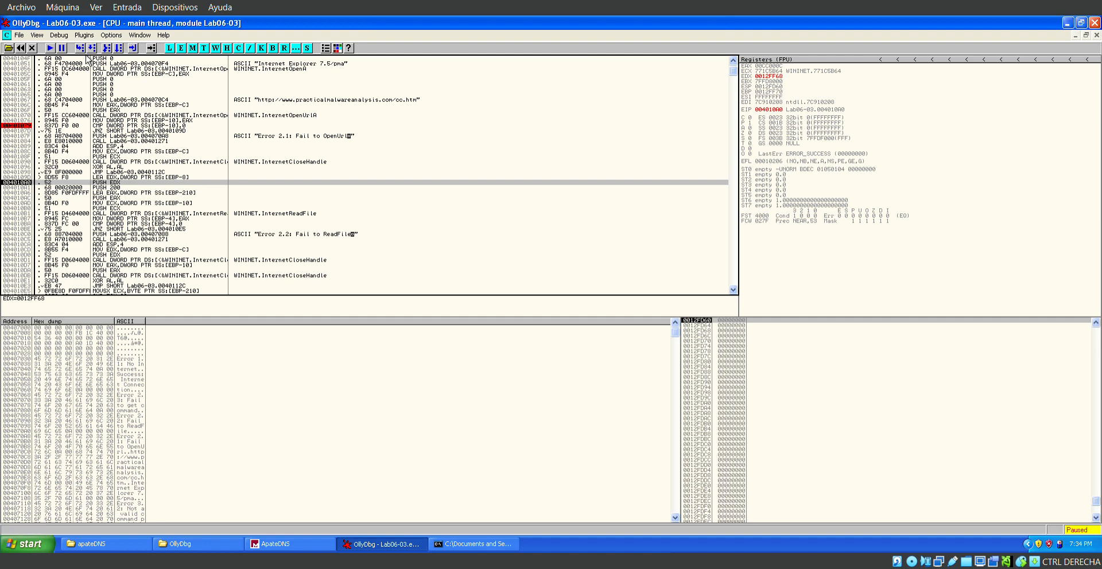
key("F7")
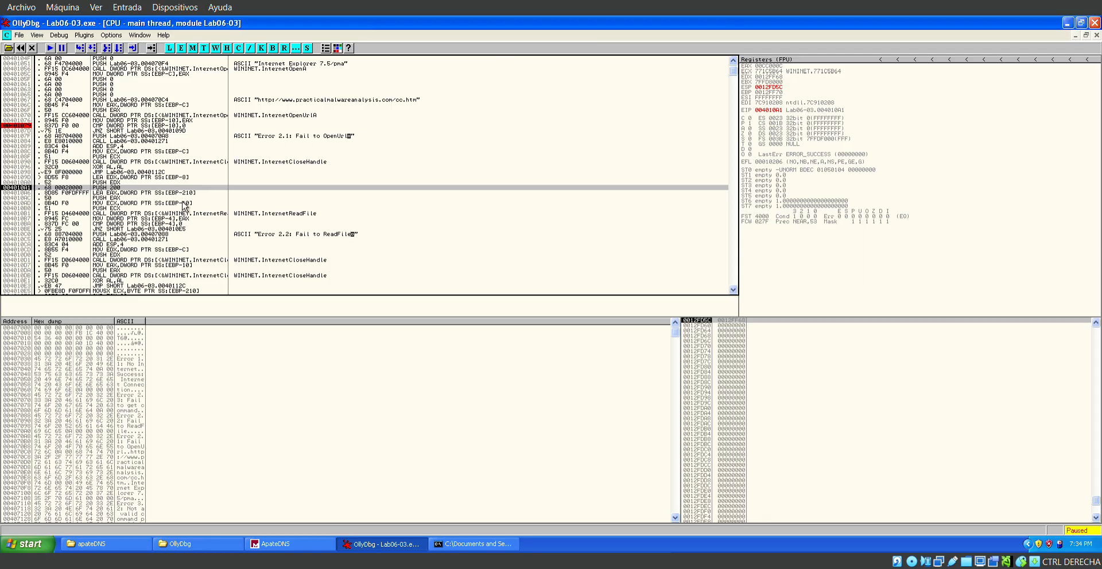
Step over the PUSH 200 and the buffer and handle loading instructions to the PUSH ECX at 004010B0, just before the InternetReadFile call.
key("Down")
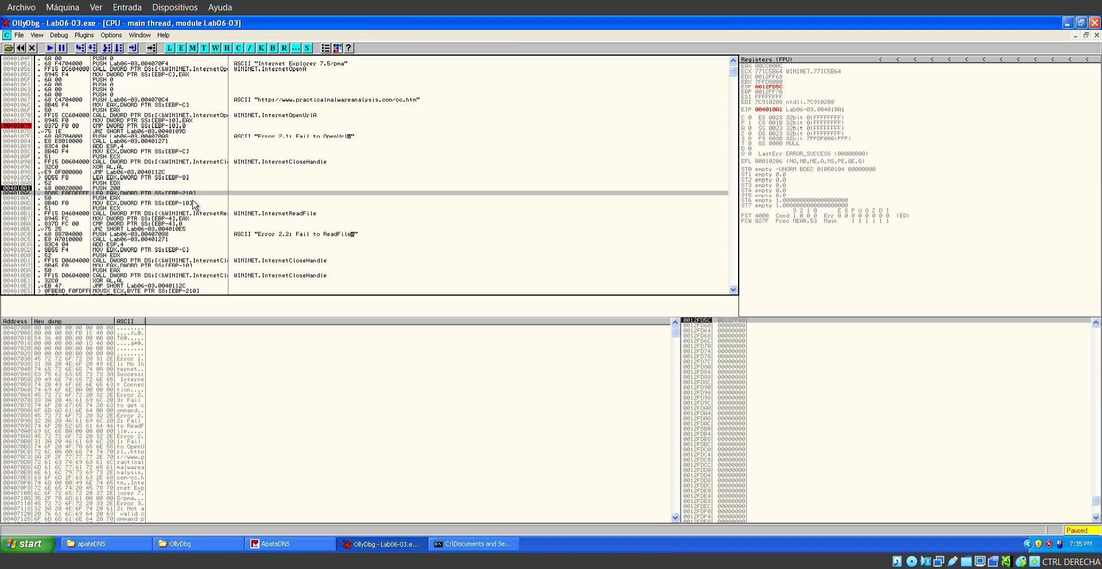
key("F8")
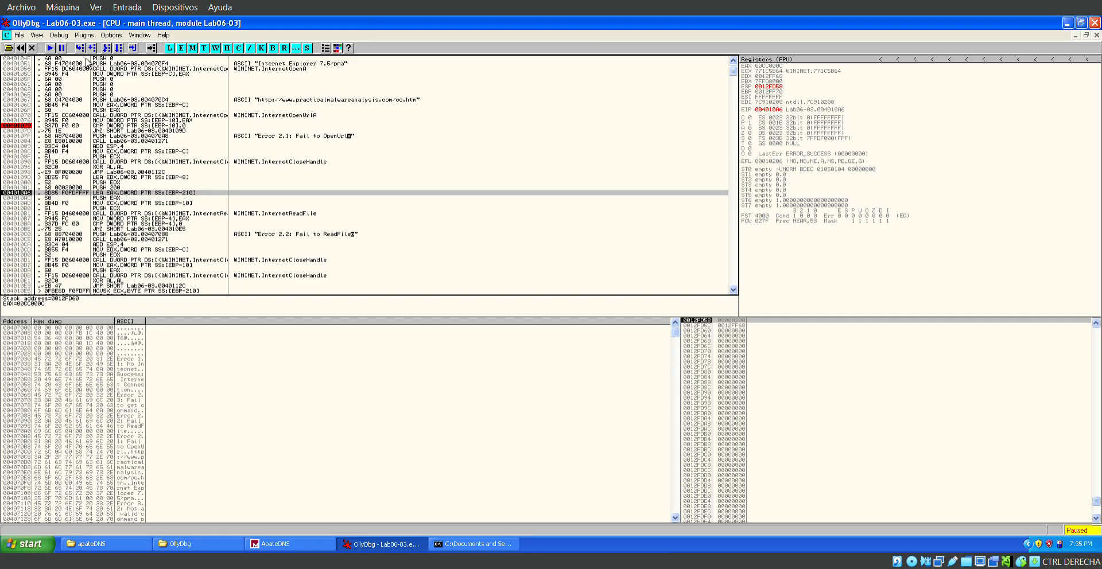
key("F8")
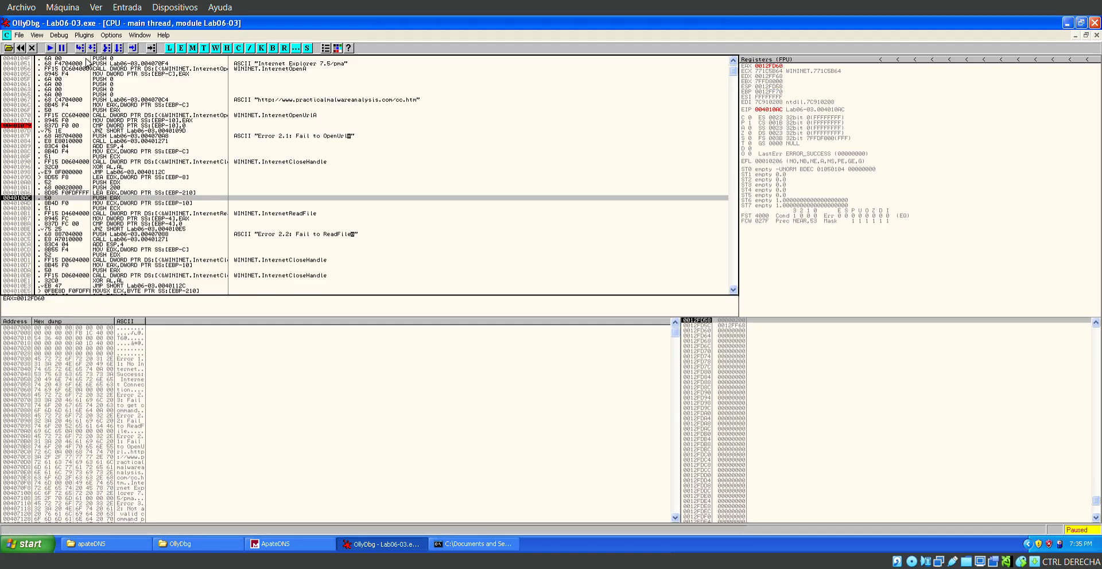
key("F8")
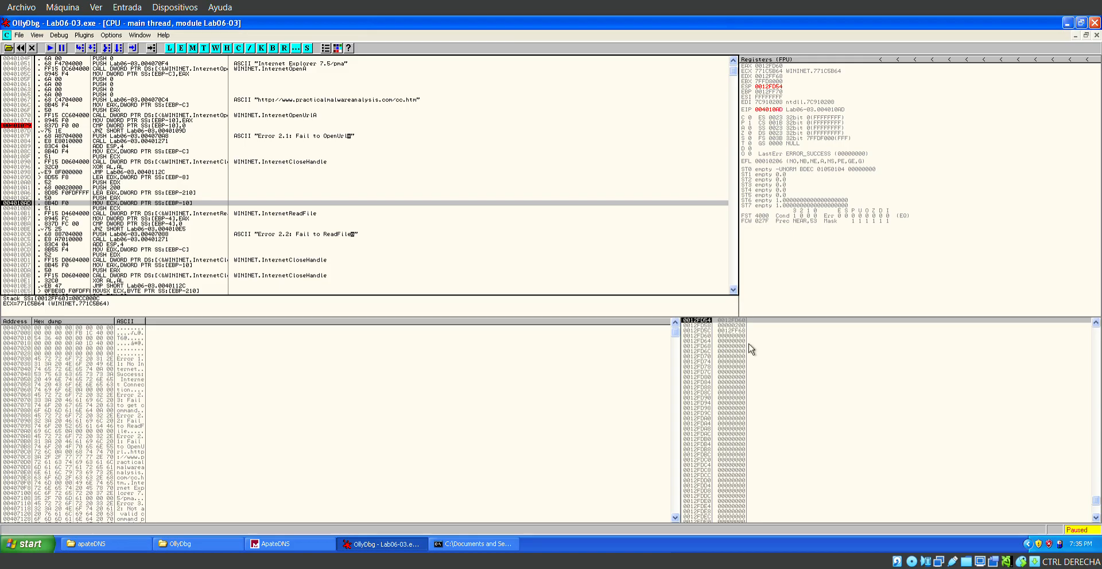
key("F8")
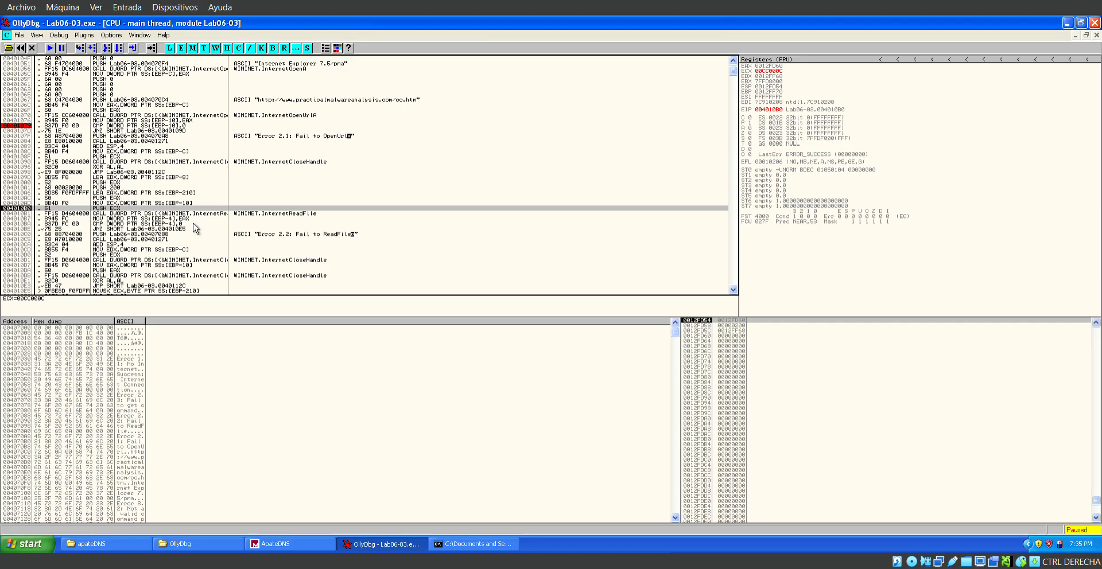
Examine the InternetReadFile call and the instructions preparing its arguments, from PUSH 200 to the MOV ECX from [EBP-10].
key("Down")
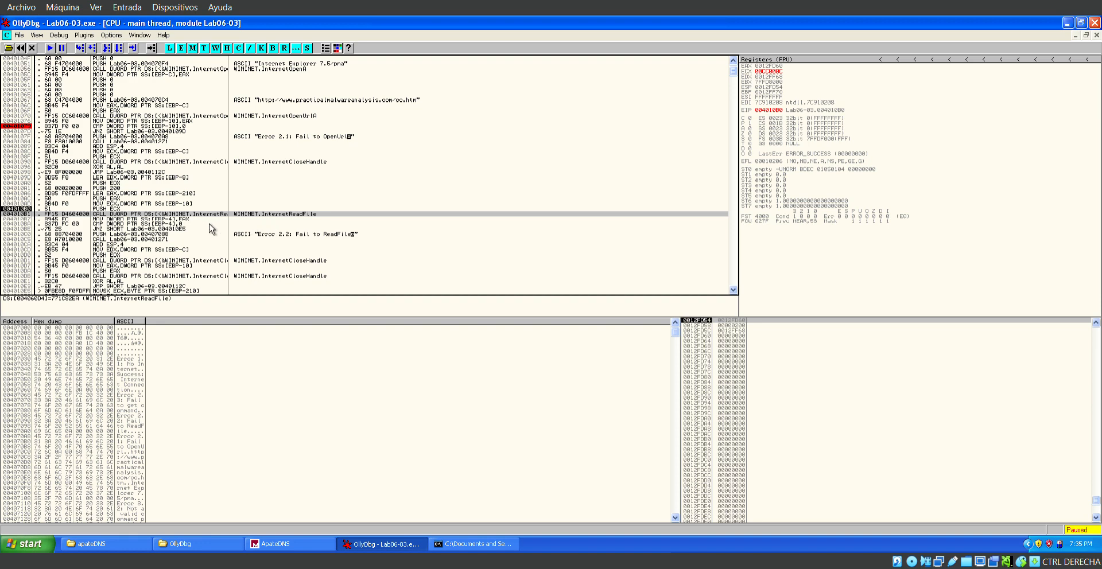
key("Up")
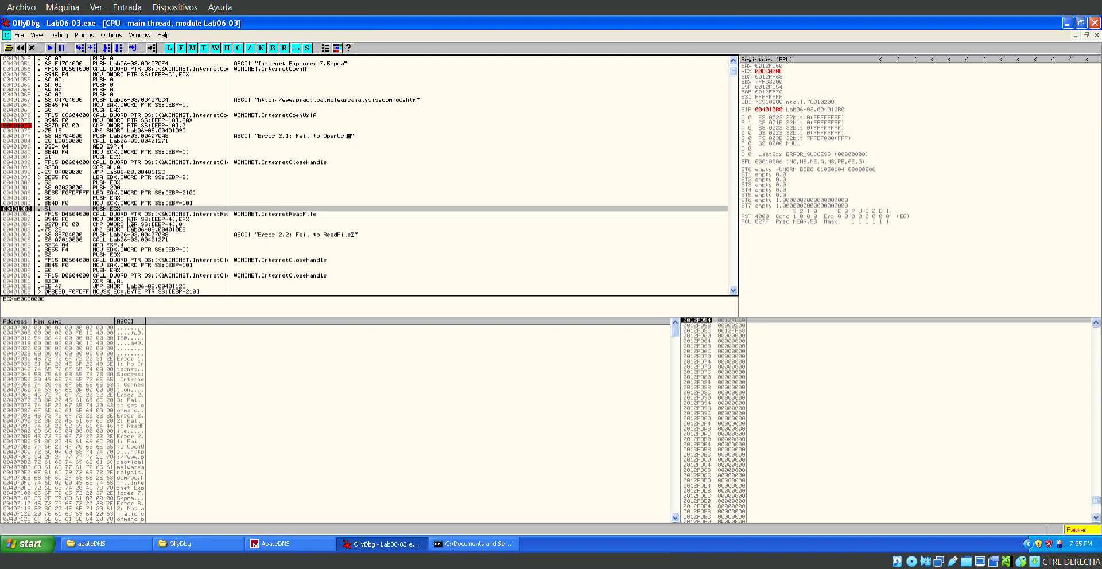
key("Up")
key("Up")
key("Up")
key("Up")
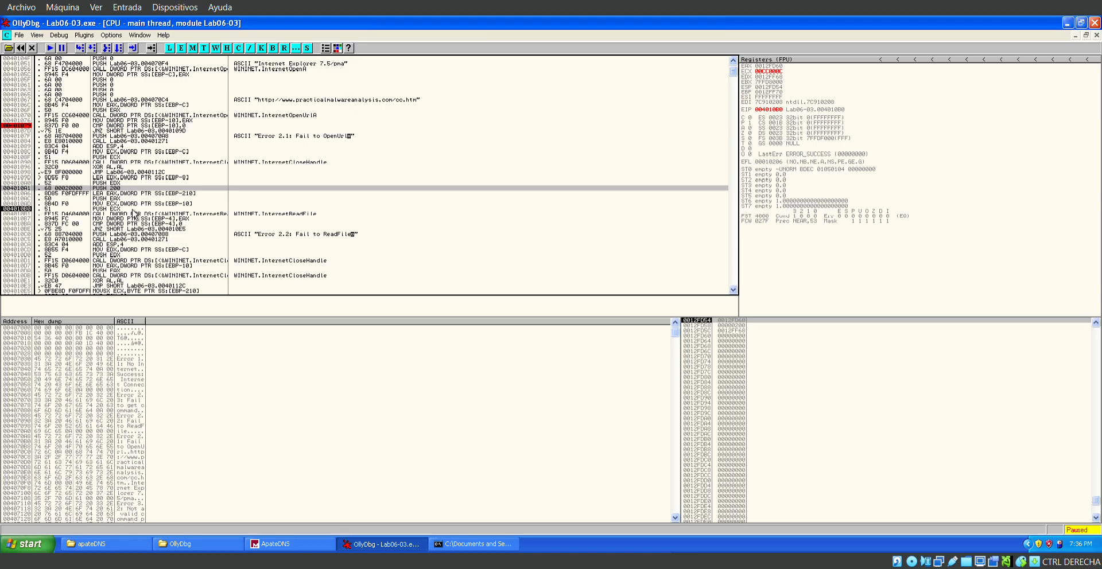
key("Down")
key("Down")
key("Down")
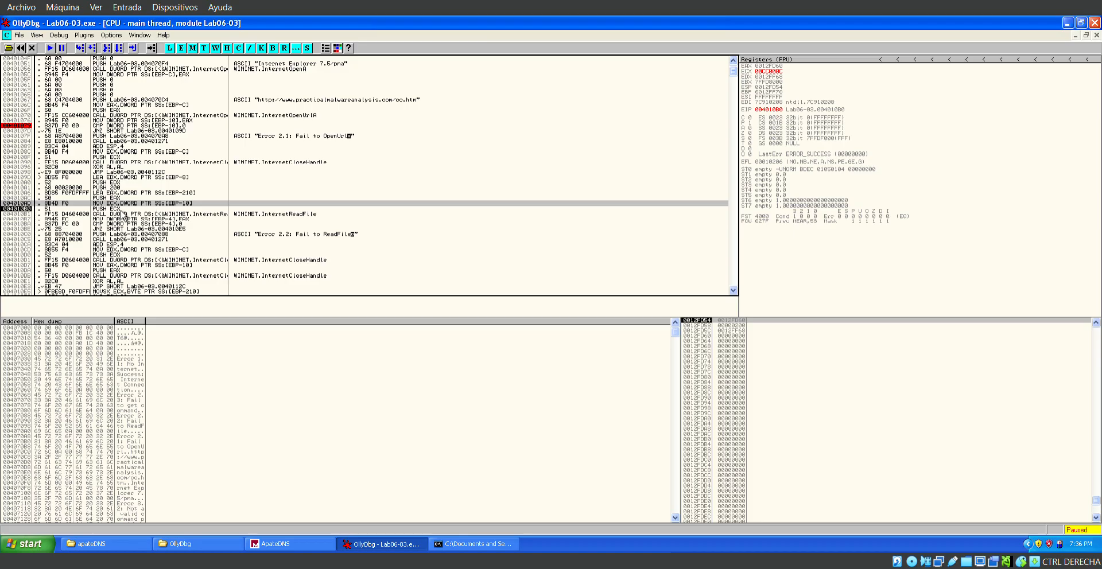
Compare the LEA of the buffer at [EBP-210] with the handle loaded from [EBP-10] and its PUSH ECX.
key("Up")
key("Up")
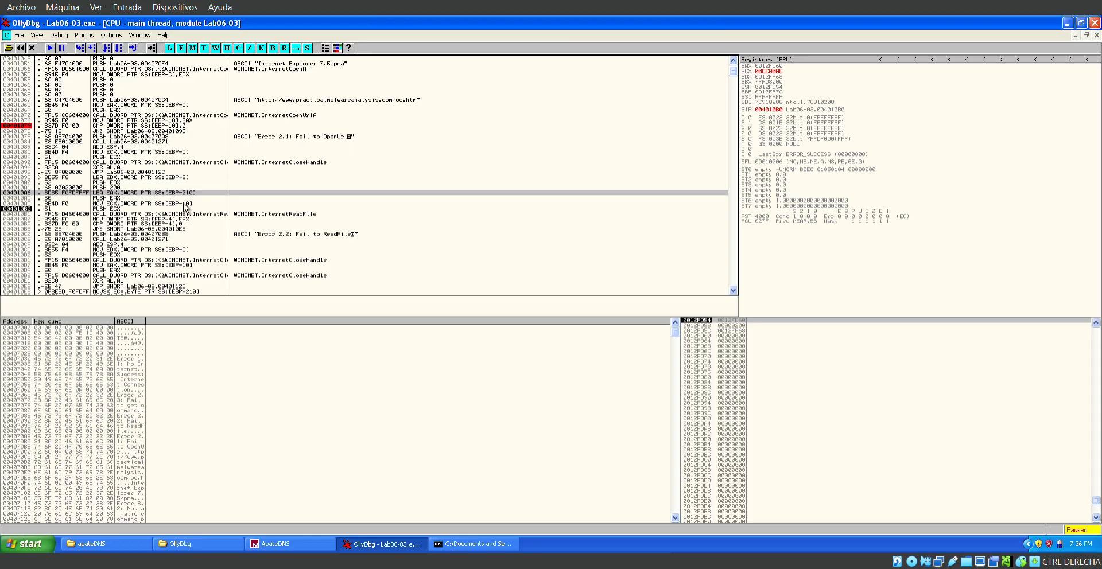
key("Down")
key("Up")
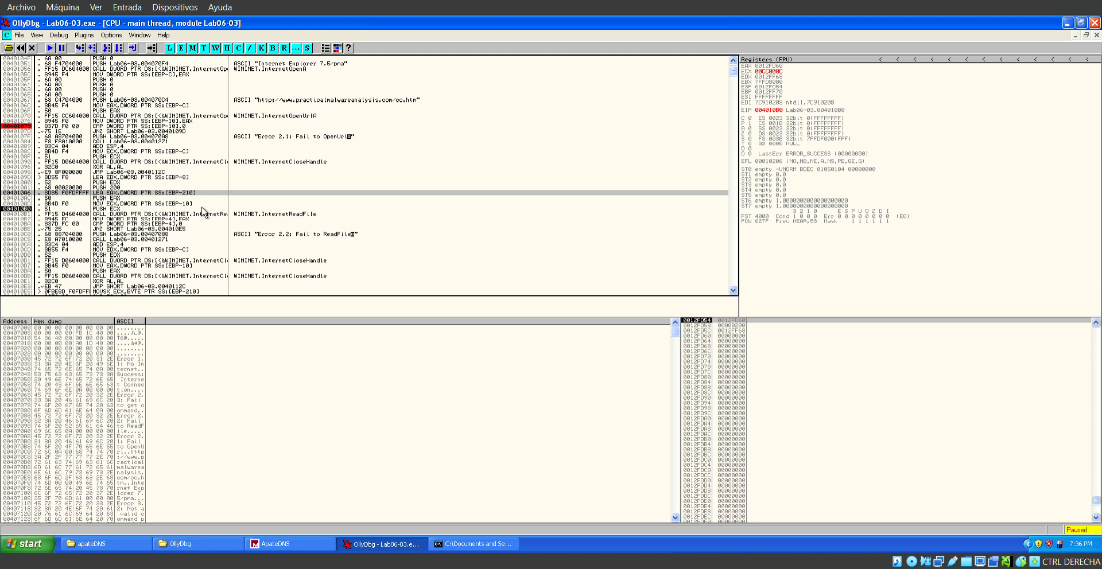
key("Down")
key("Down")
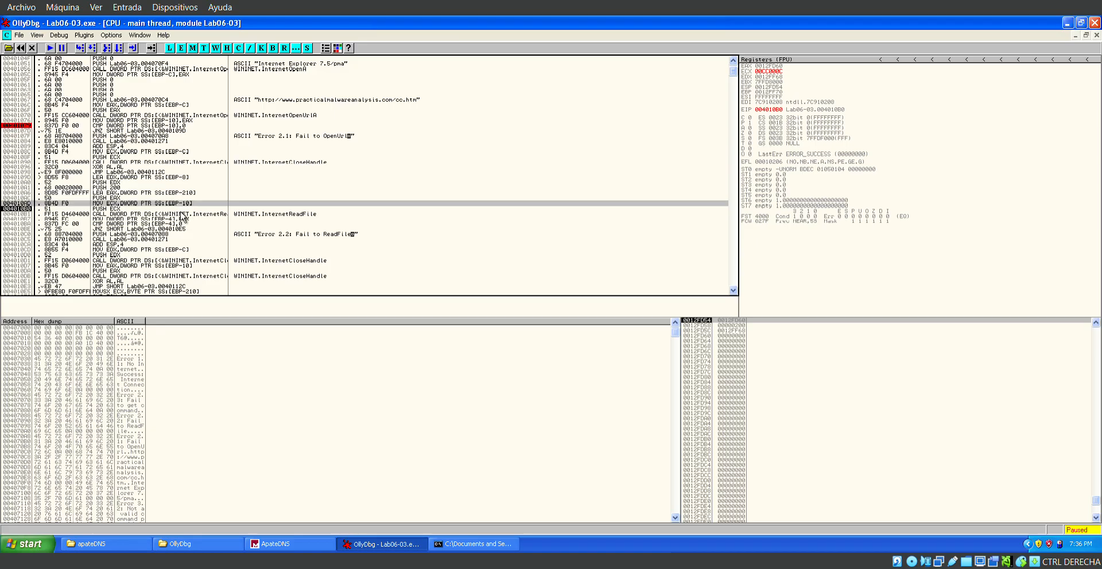
key("Down")
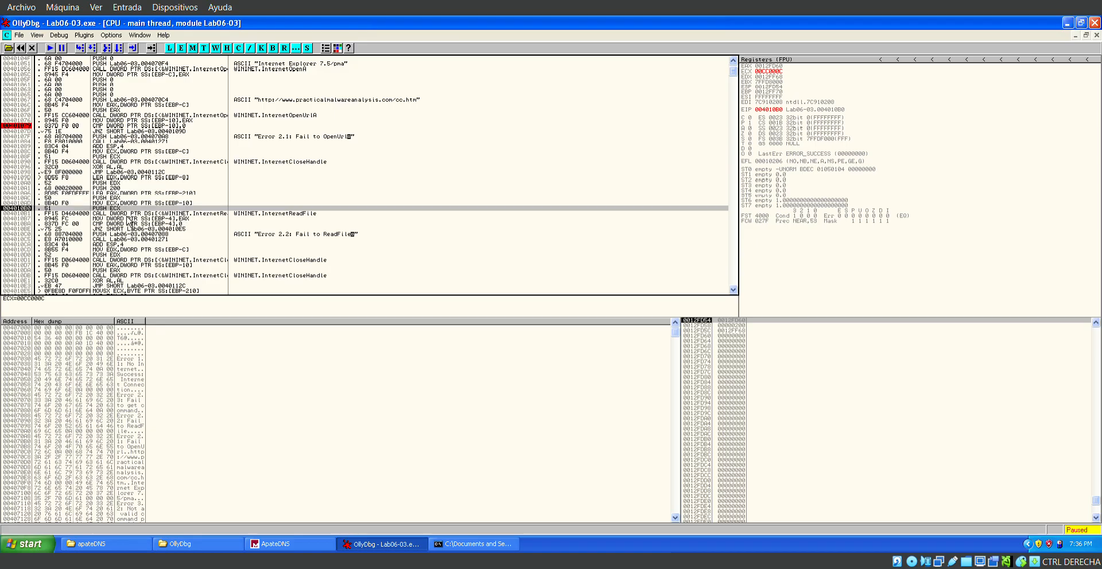
key("Up")
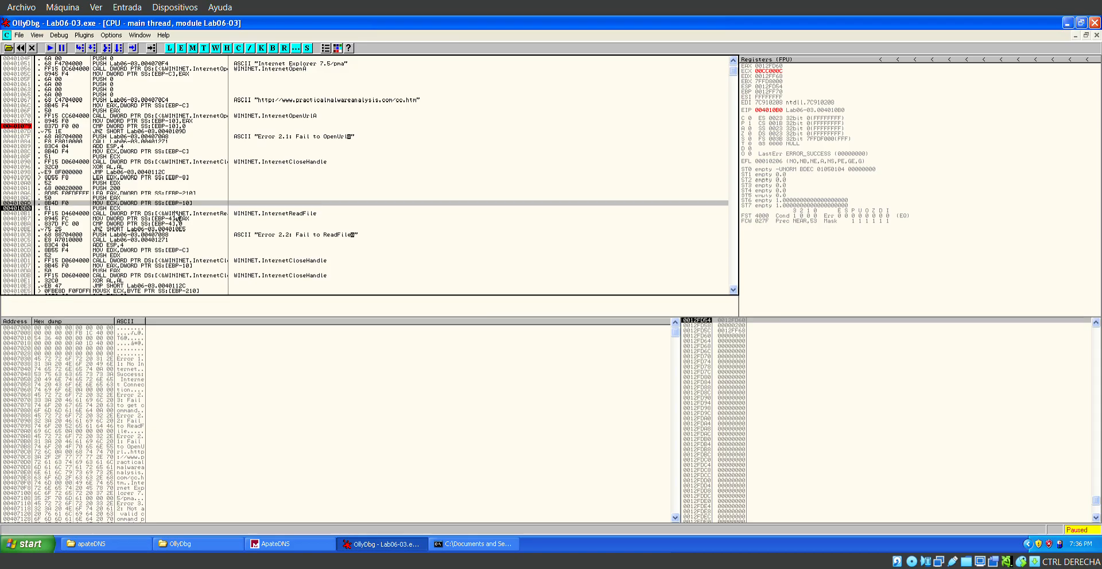
left_click(191, 189)
left_click(192, 204)
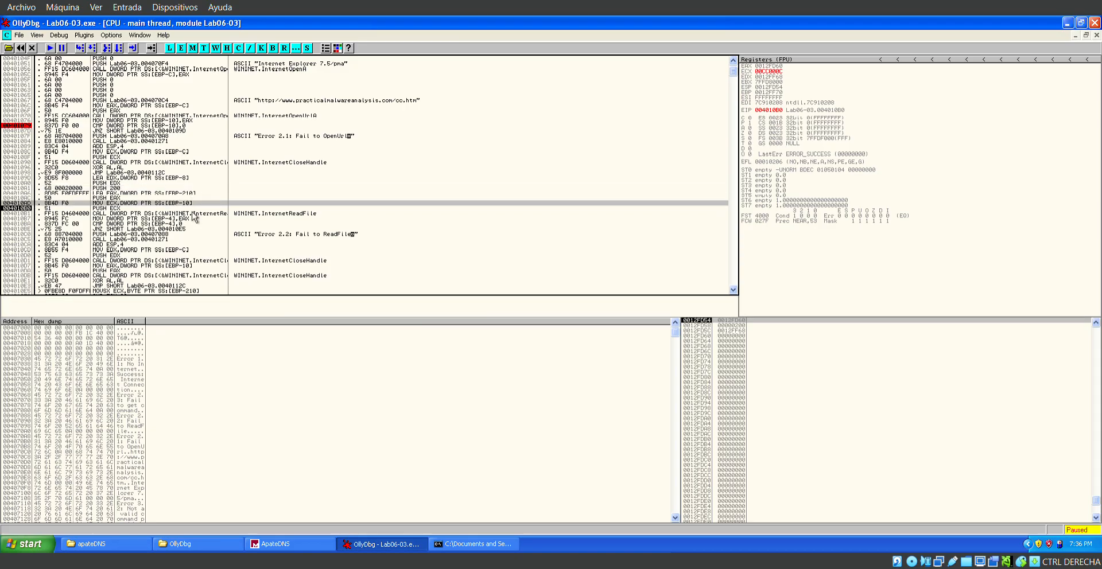
Review the PUSH 200 size argument again together with the buffer and handle arguments passed to InternetReadFile.
key("Up")
key("Up")
key("Up")
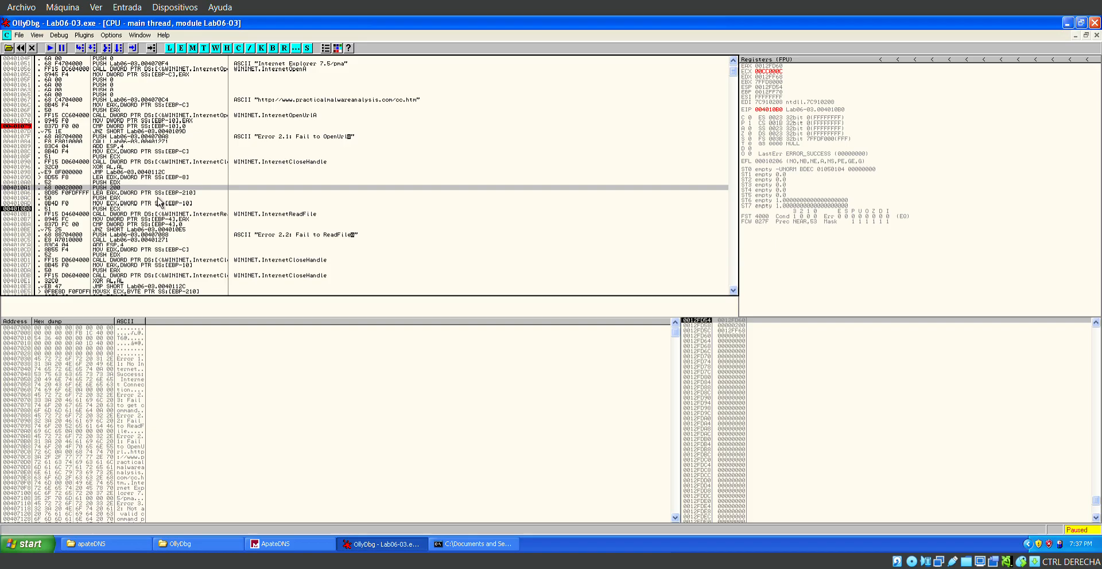
key("Down")
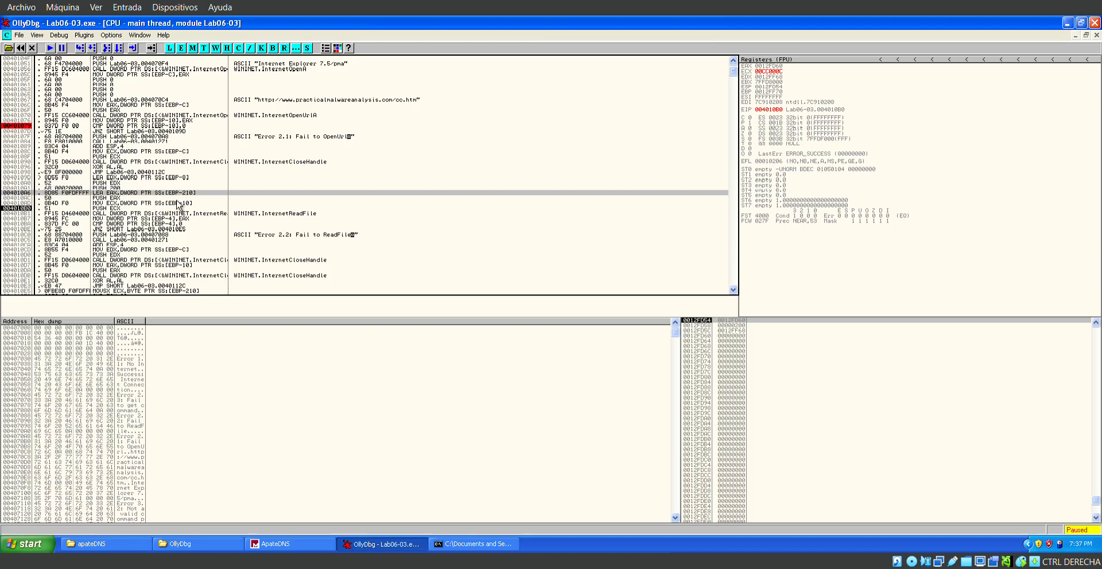
key("Down")
key("Down")
key("Up")
key("Up")
key("Up")
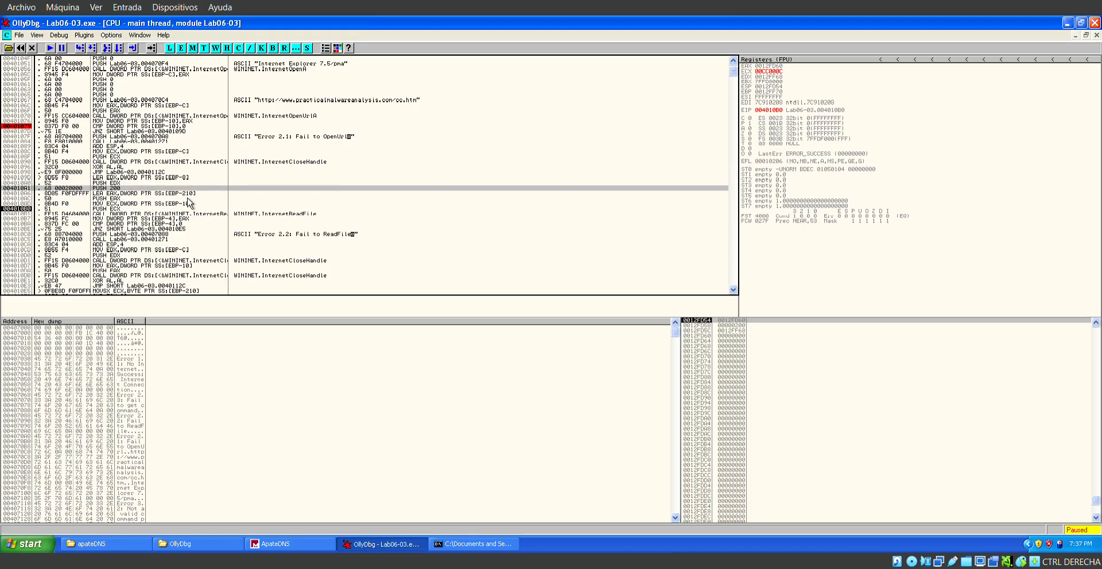
key("Down")
key("Down")
key("Down")
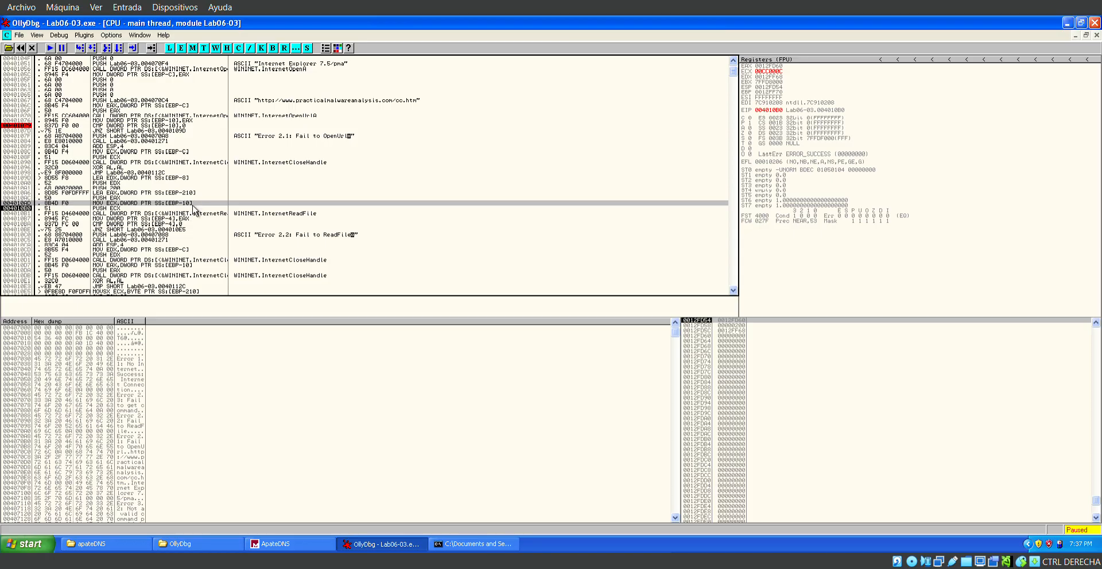
Set a breakpoint at 004010B7, right after the InternetReadFile call, and run the program to it.
scroll(193, 215, "down", 2)
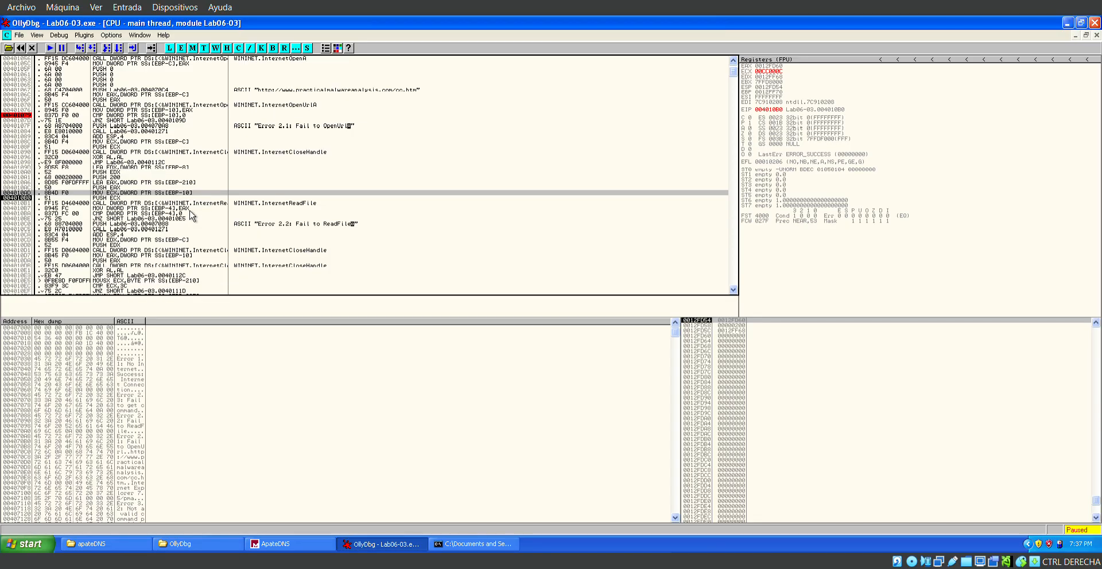
key("Down")
key("Down")
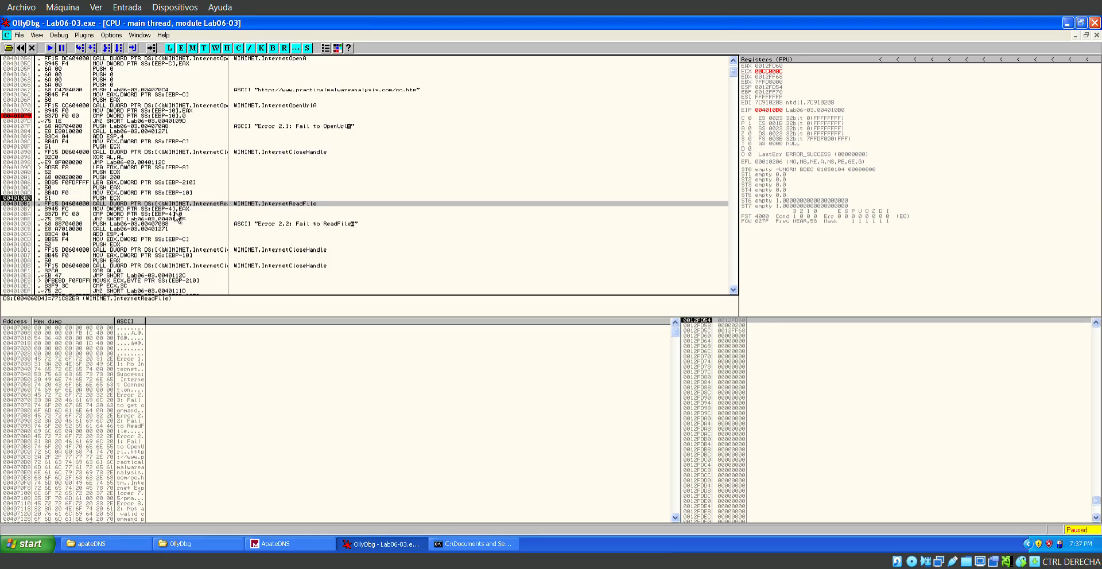
right_click(96, 208)
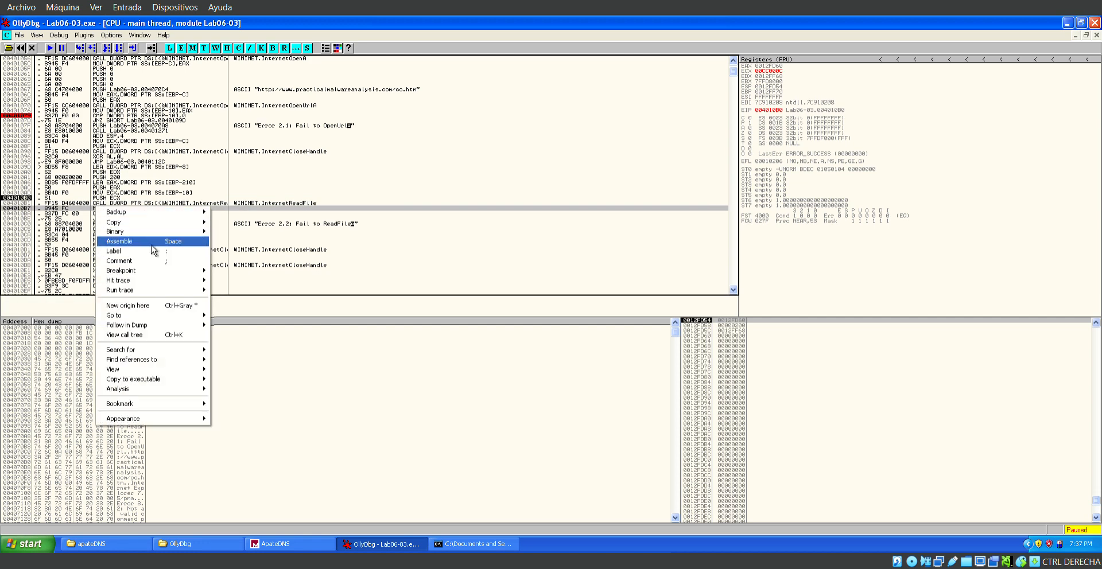
mouse_move(145, 272)
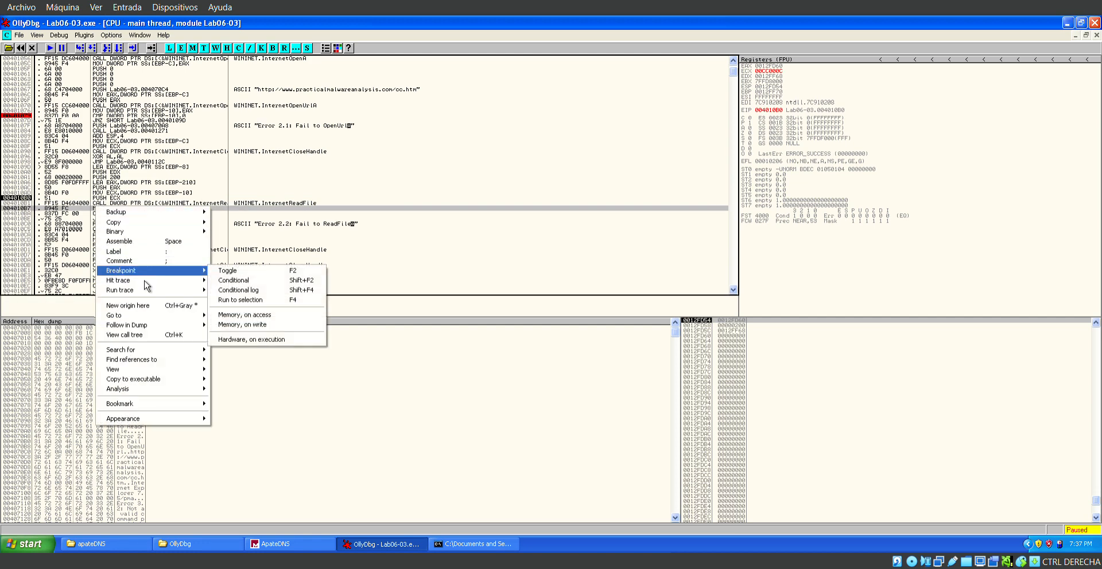
left_click(227, 271)
key("F9")
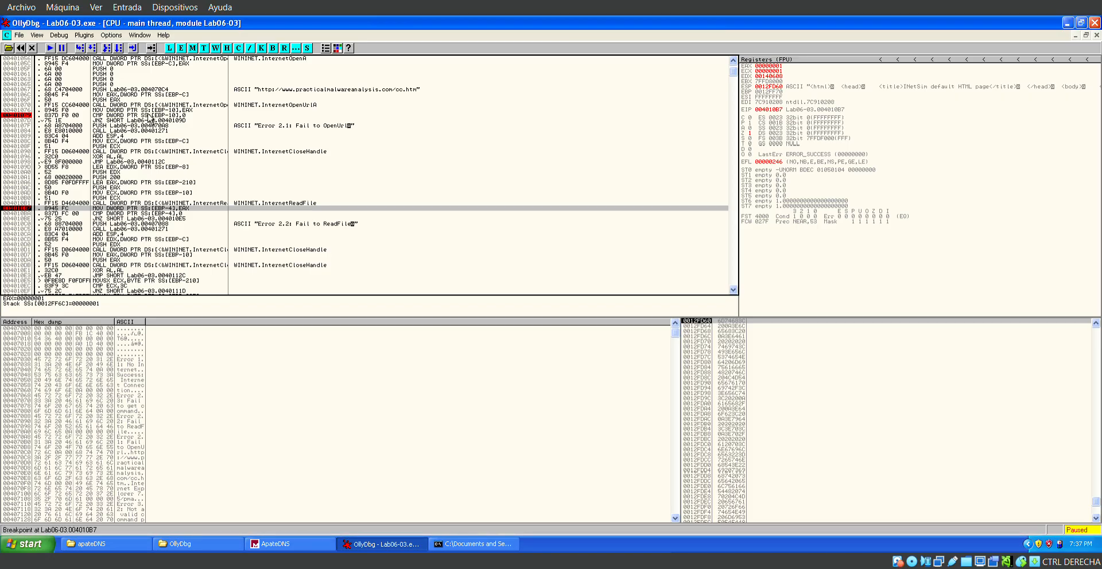
Examine the CMP and JNZ after InternetReadFile and step through them to the MOVSX ECX at 004010E5.
left_click(225, 220)
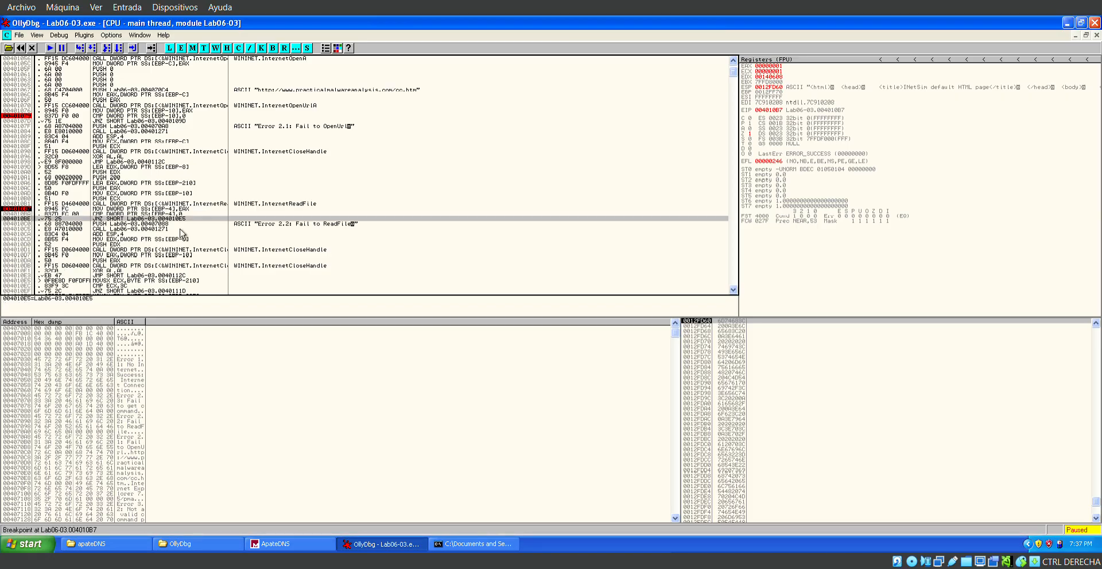
key("Up")
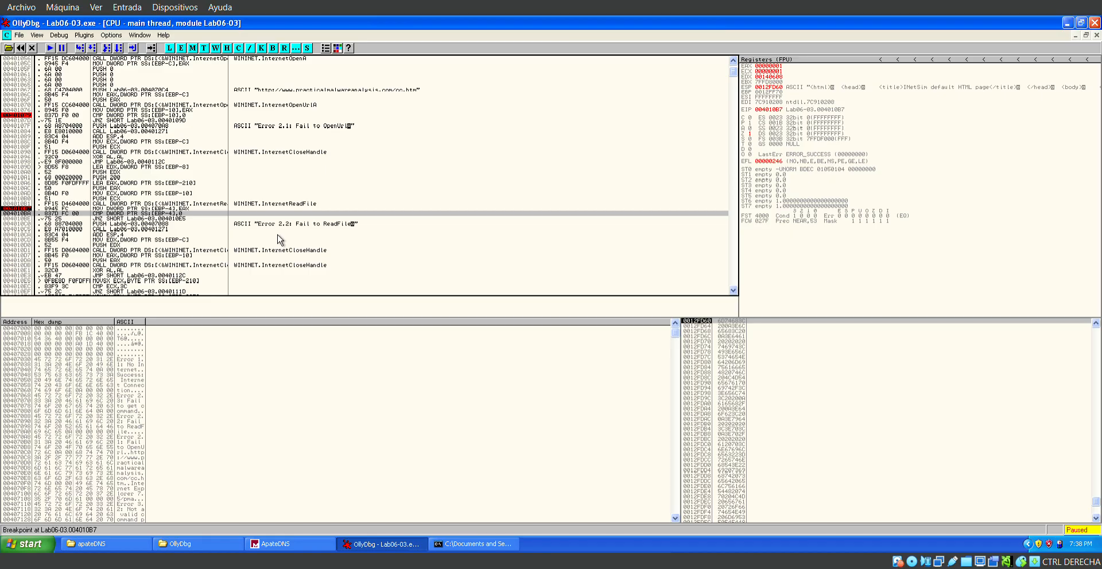
left_click(91, 47)
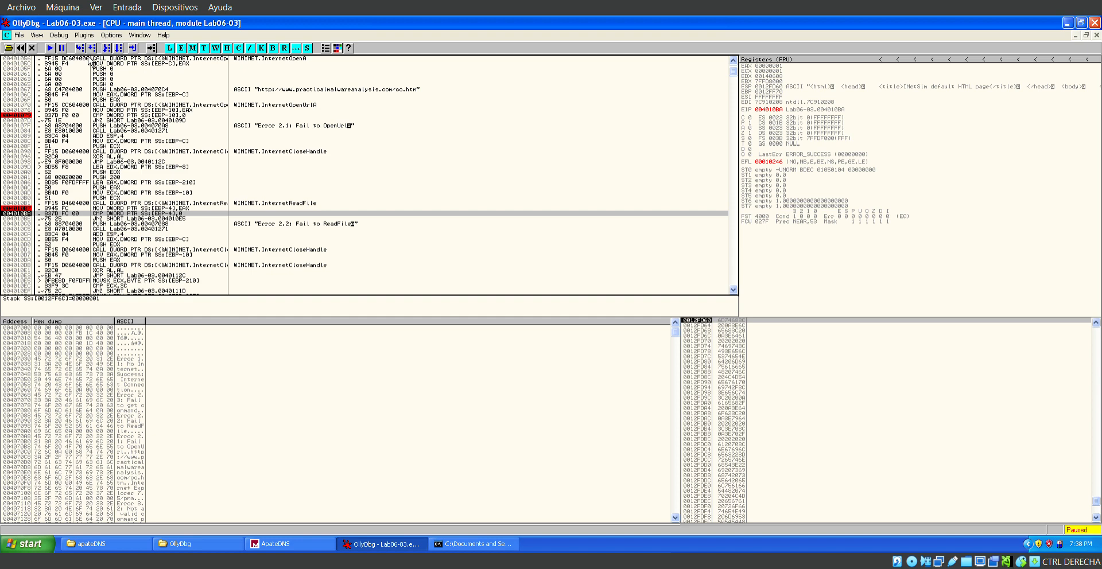
key("F8")
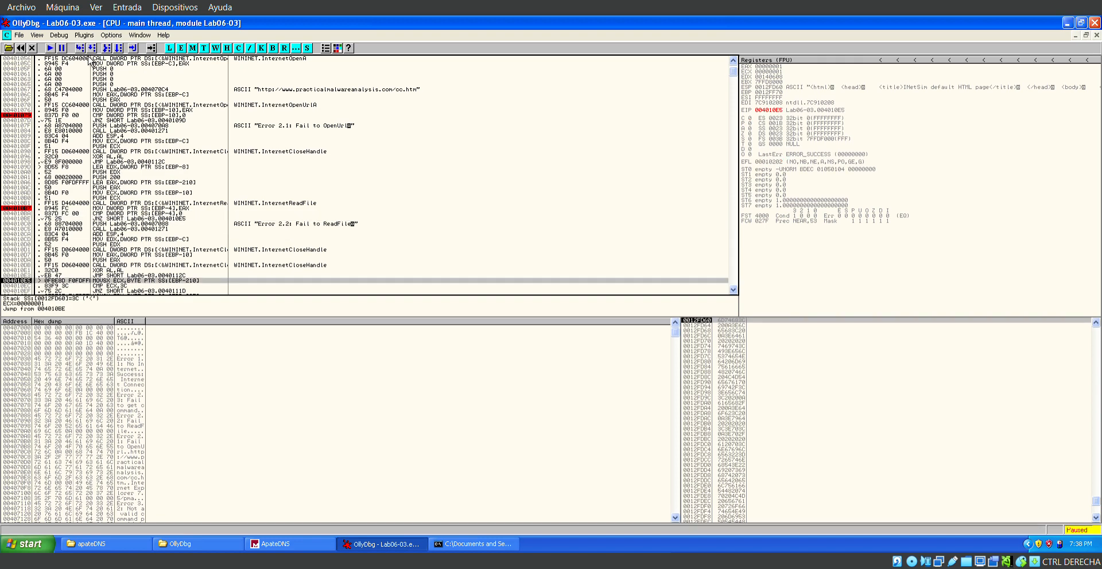
scroll(126, 208, "down", 3)
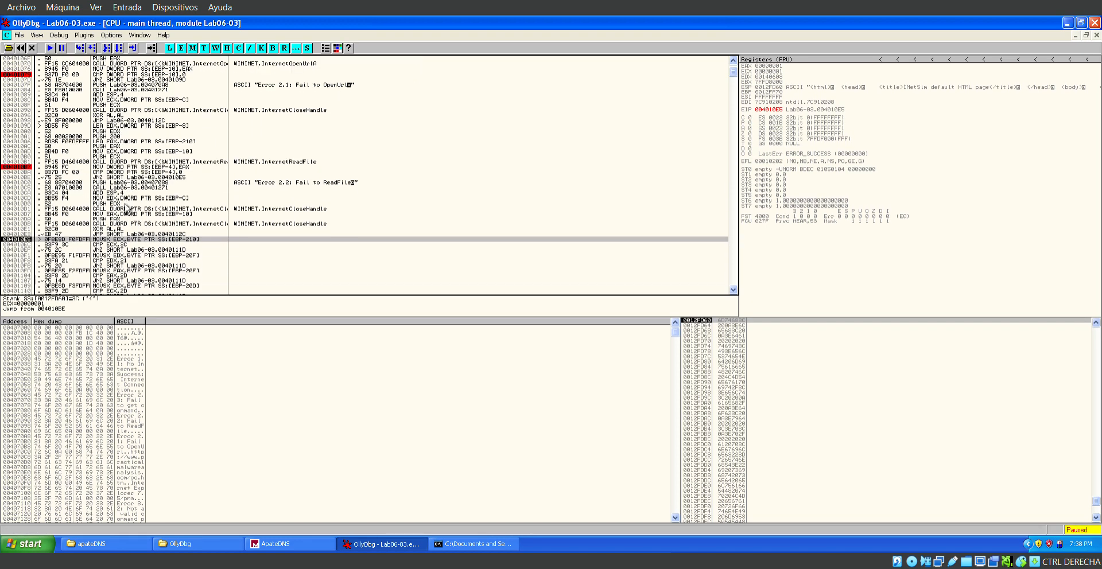
Compare the HTML string referenced by ESP with the buffer at [EBP-210], and step over the MOVSX ECX at 004010E5.
scroll(127, 207, "down", 1)
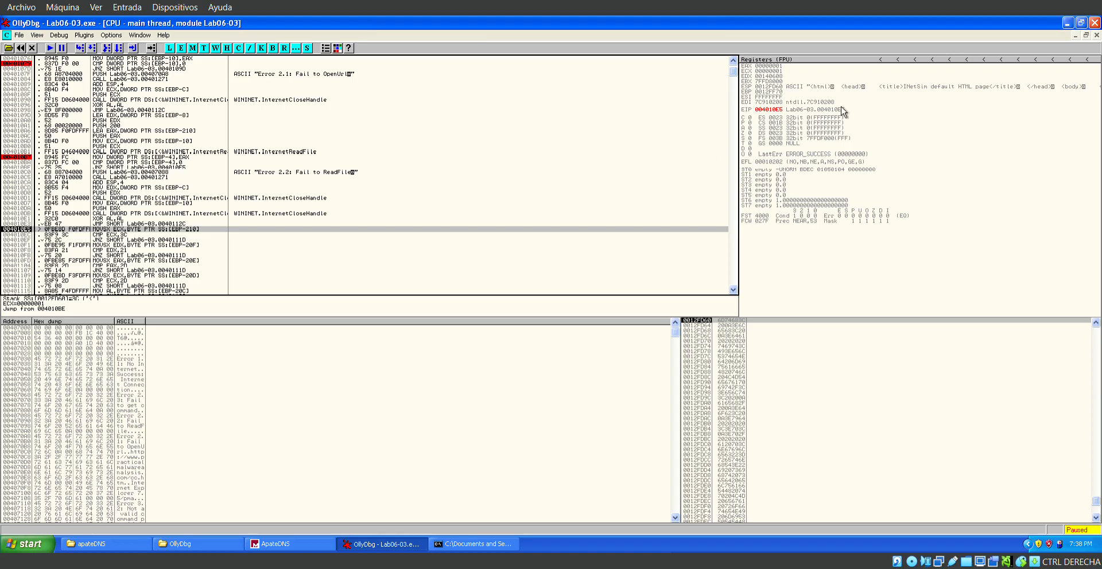
left_click(790, 96)
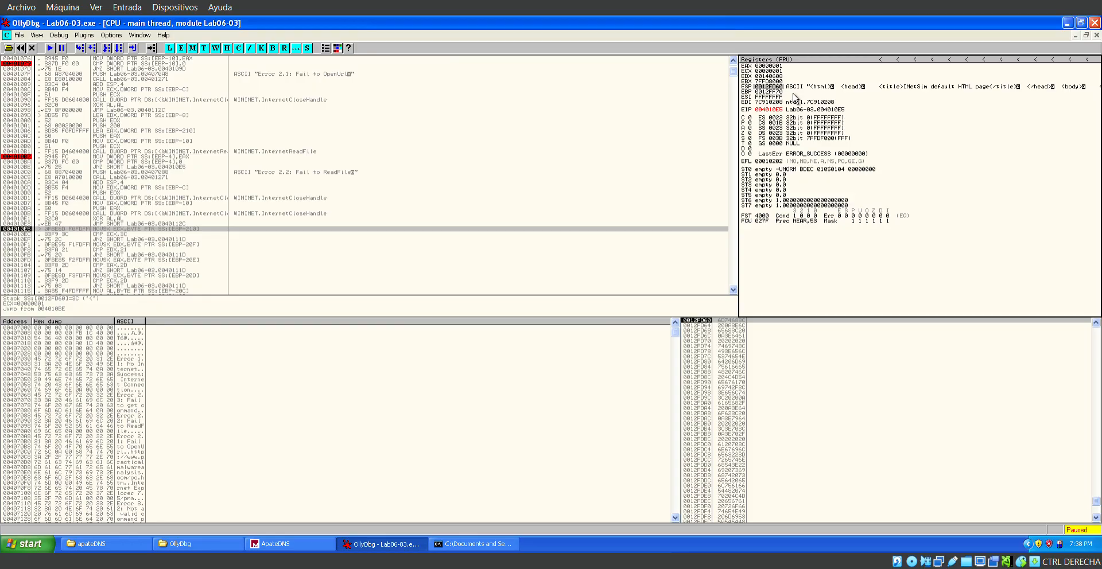
left_click(303, 230)
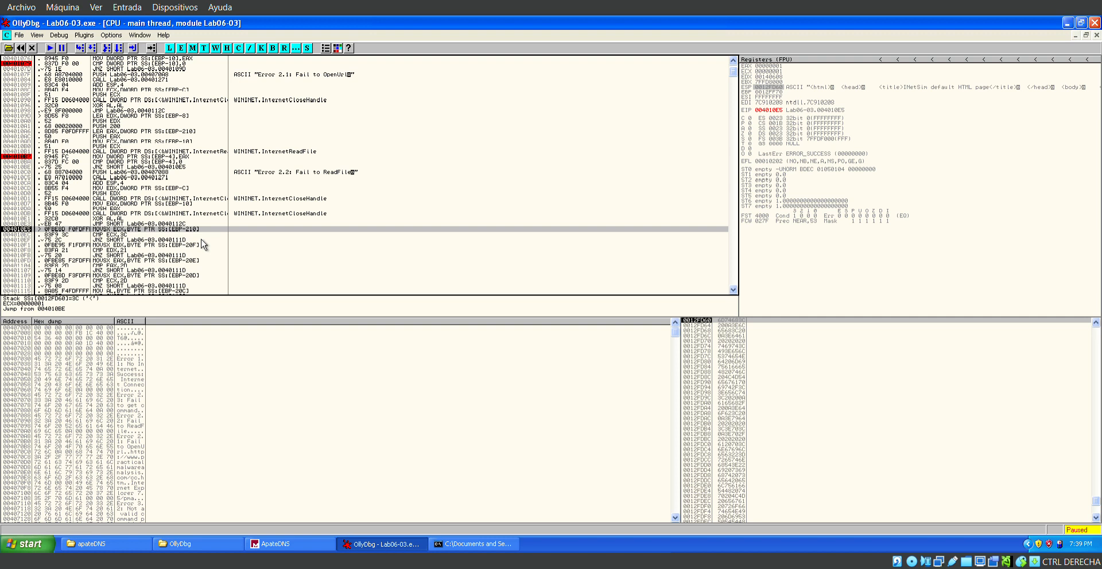
left_click(194, 137)
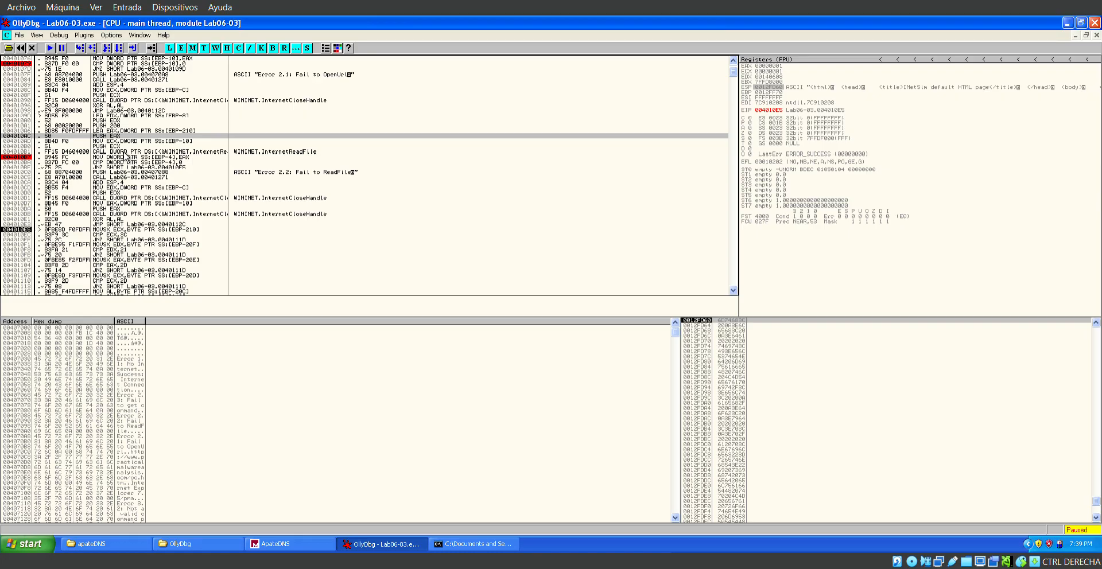
left_click(185, 230)
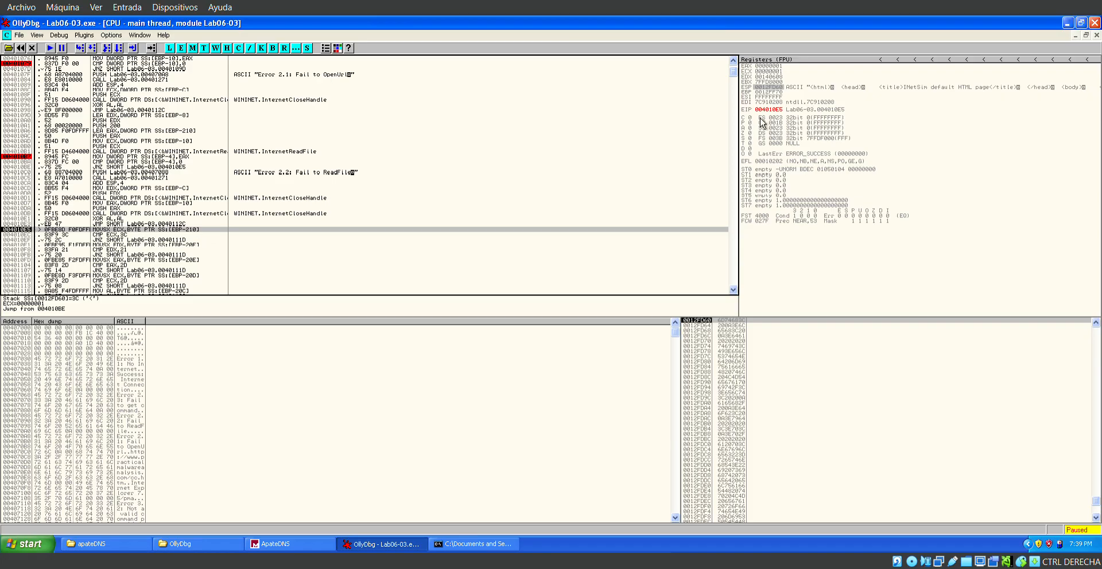
key("Down")
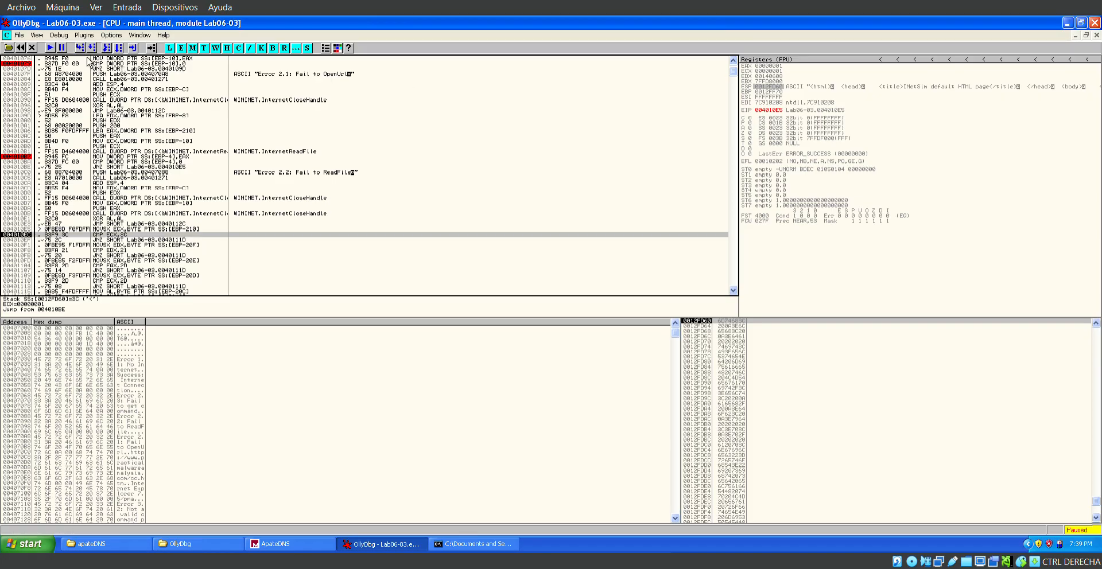
key("F8")
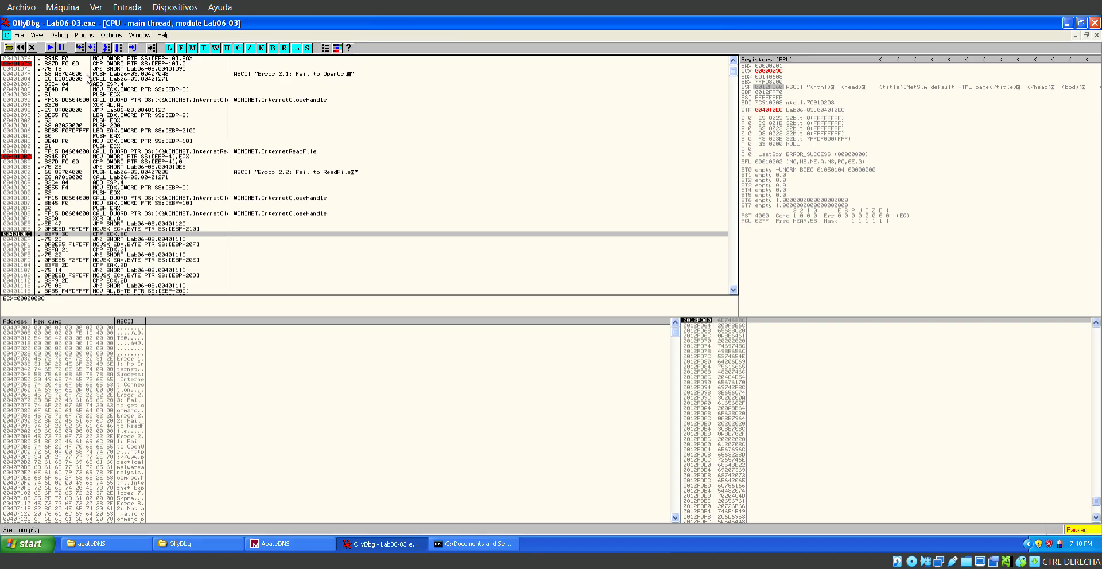
Review the remaining byte comparisons and the error branch at 0040111D that their JNZ instructions target.
scroll(176, 297, "down", 1)
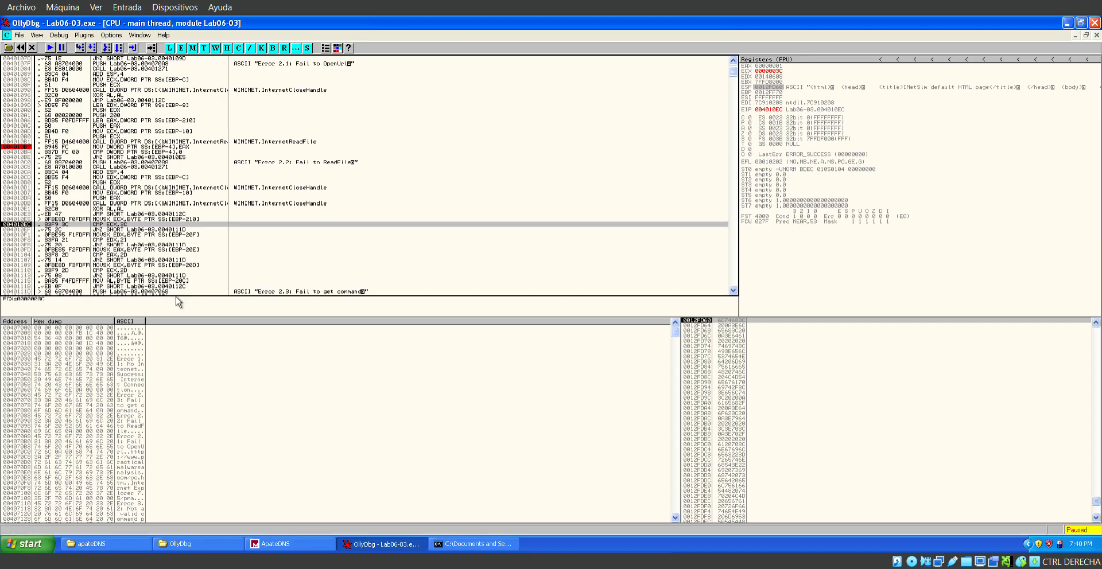
scroll(163, 264, "down", 2)
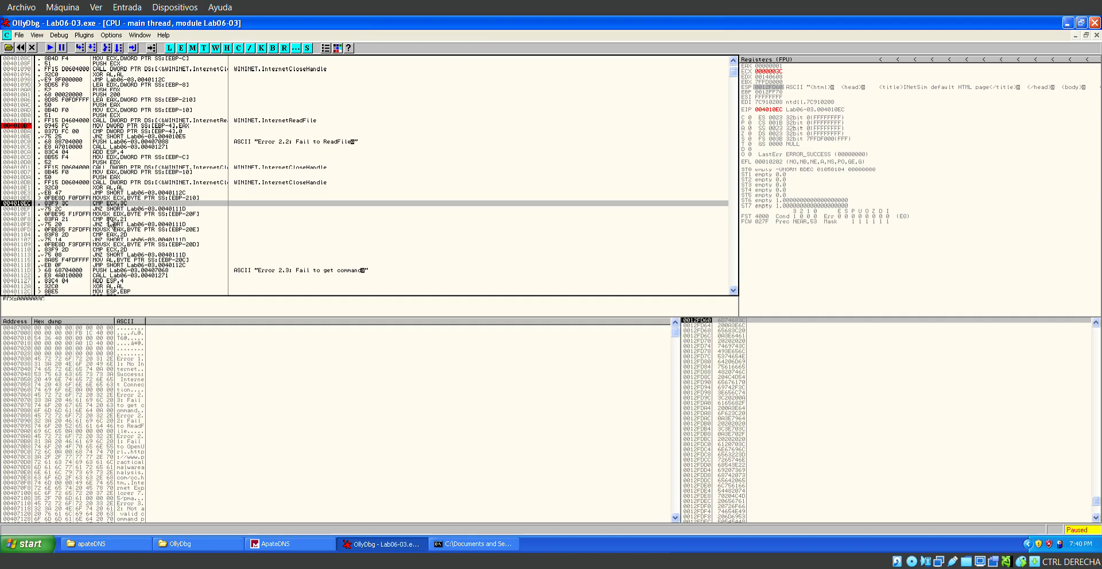
scroll(141, 224, "down", 1)
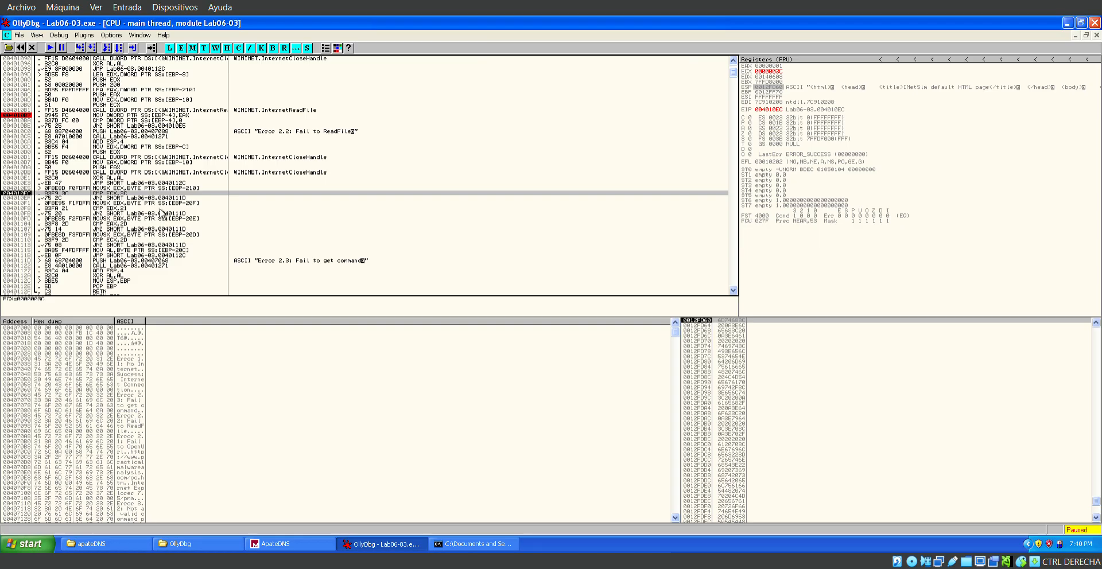
left_click(138, 255)
key("Down")
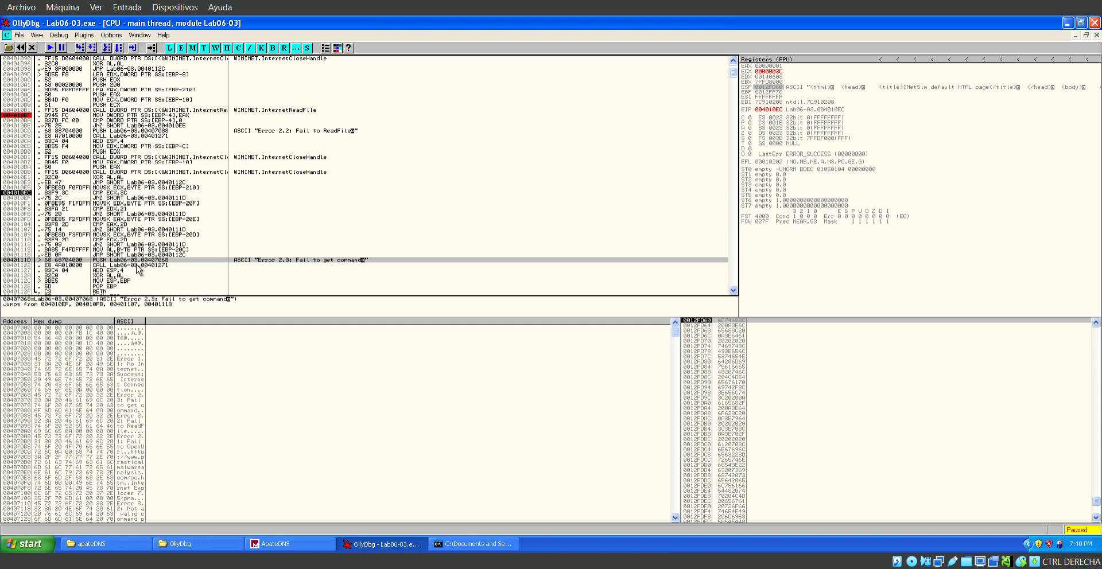
Step through CMP ECX,3C, its JNZ and the MOVSX EDX to reach CMP EDX,21 at 004010F8.
left_click(109, 193)
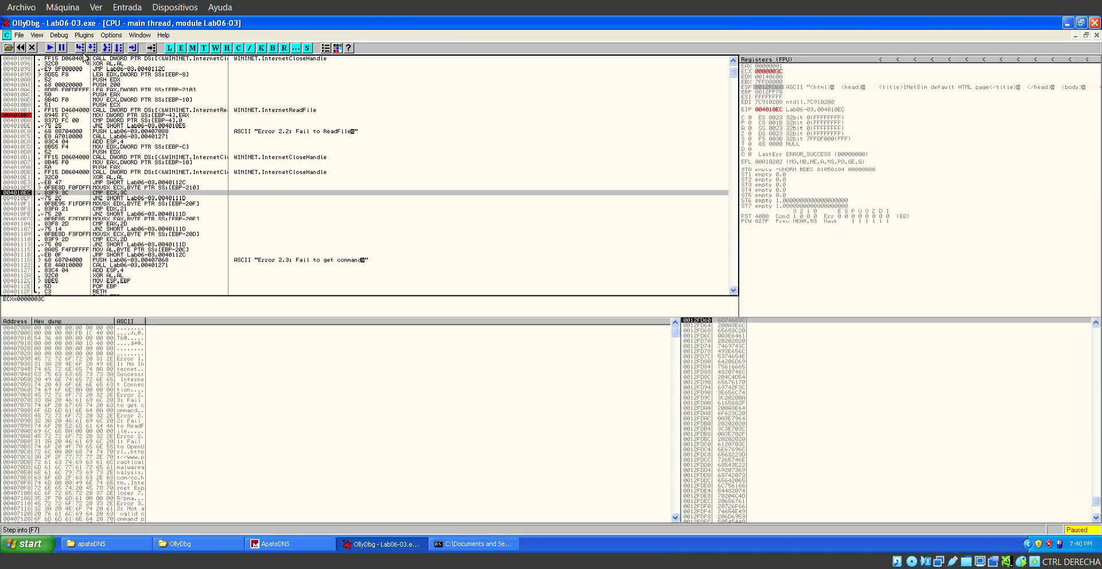
left_click(85, 54)
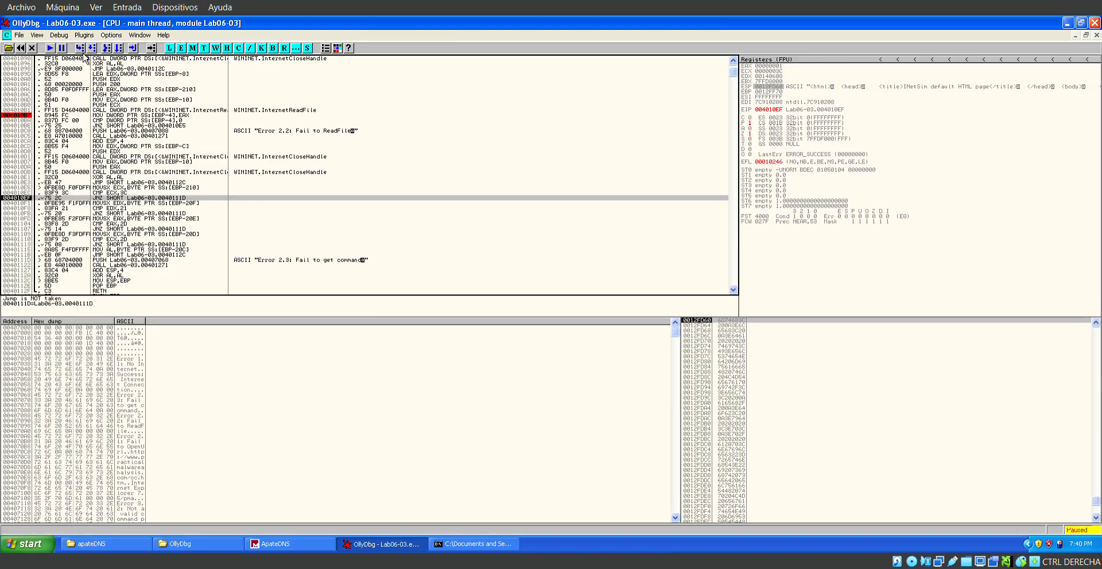
left_click(85, 53)
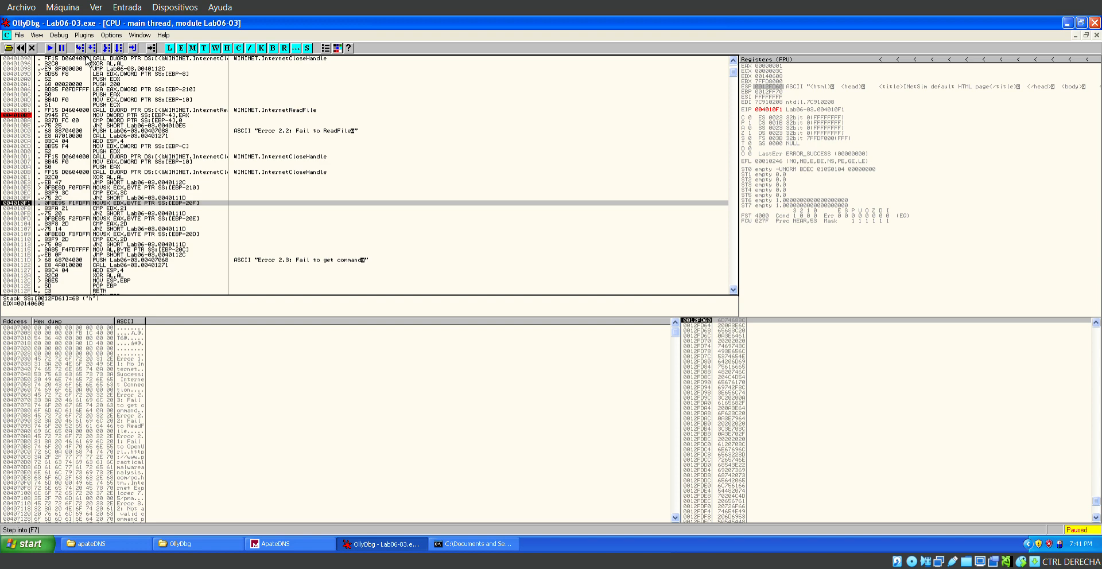
key("F7")
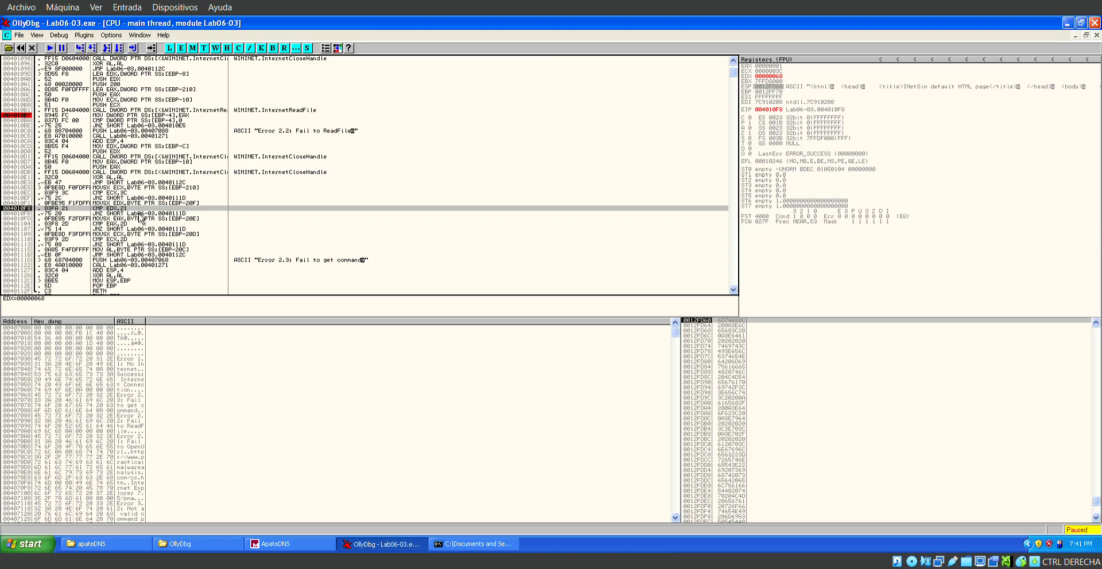
Set the EDX register to hexadecimal 21.
left_click(773, 78)
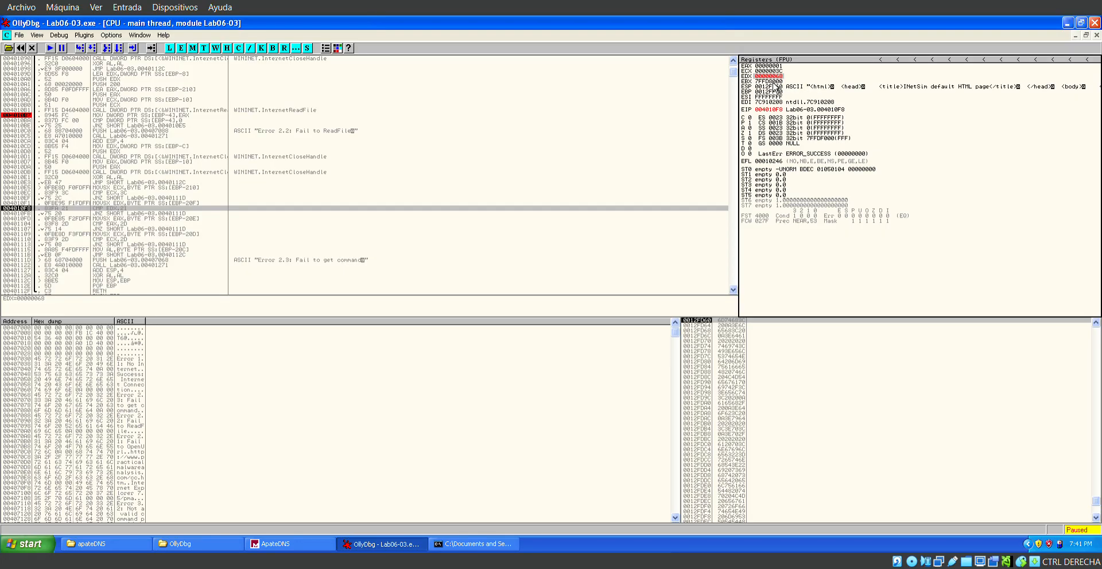
right_click(773, 78)
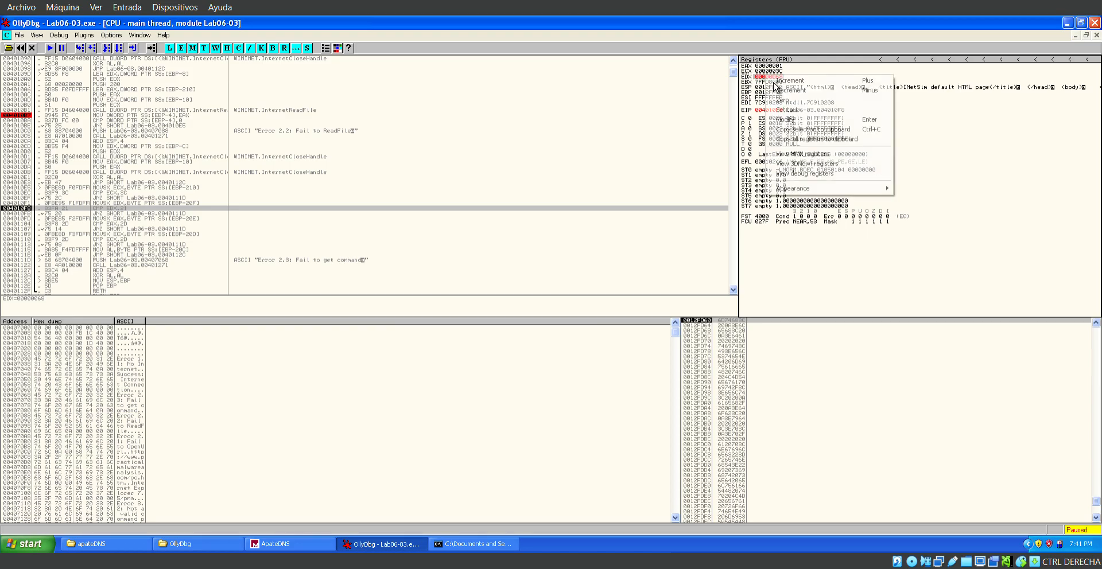
left_click(810, 119)
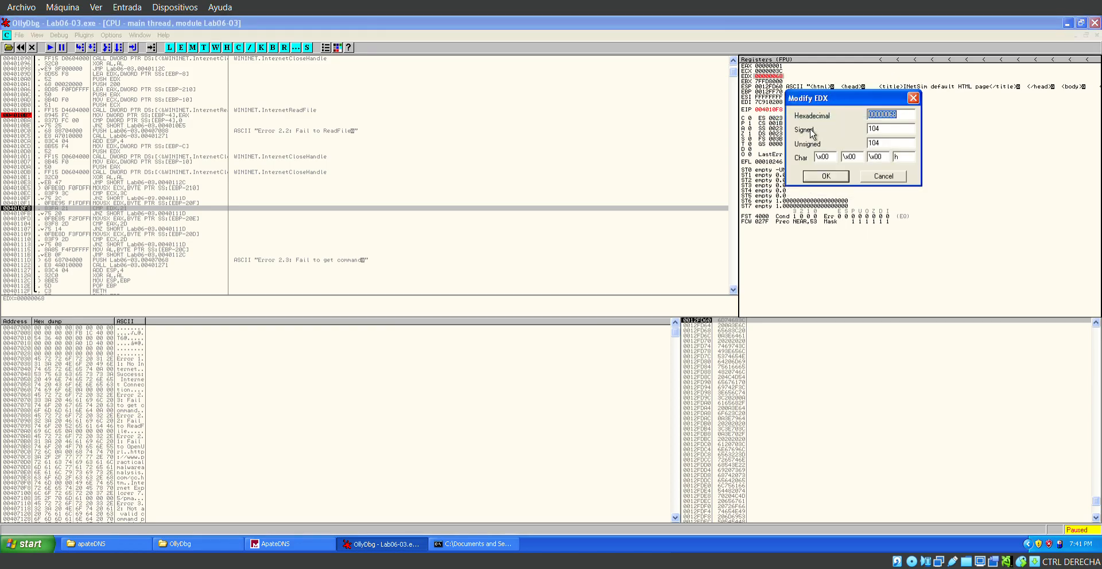
type("21")
left_click(844, 182)
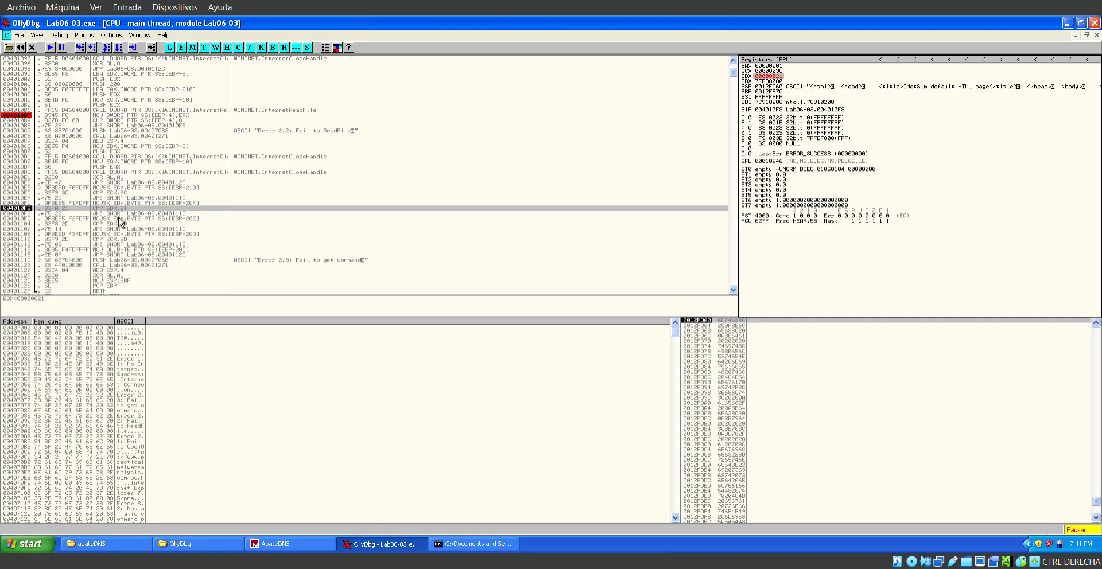
Step through CMP EDX,21, its JNZ and the MOVSX EAX to reach CMP EAX,2D at 00401104.
left_click(88, 53)
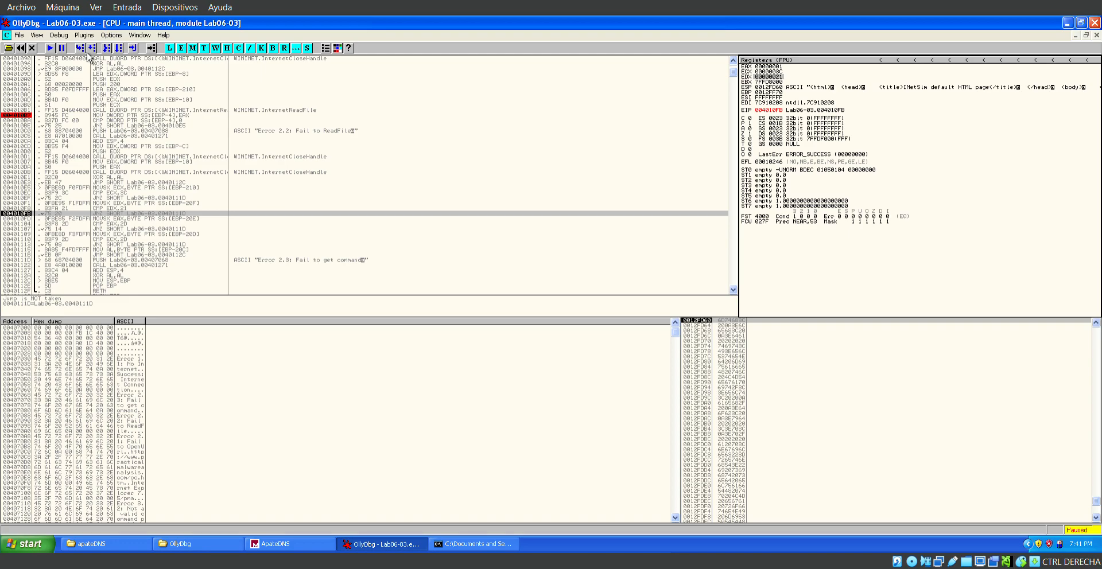
left_click(87, 52)
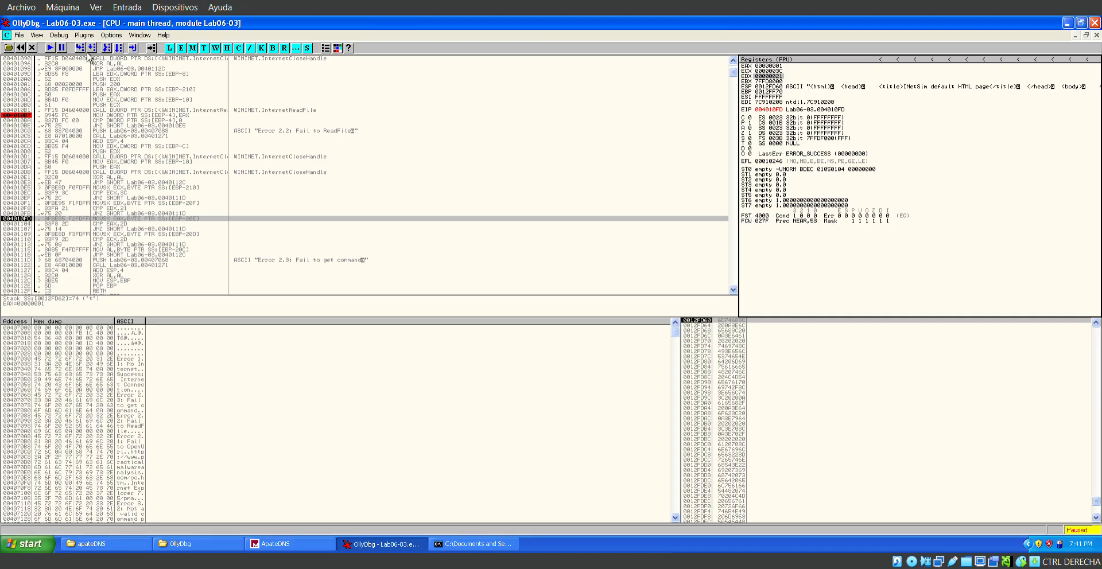
key("F8")
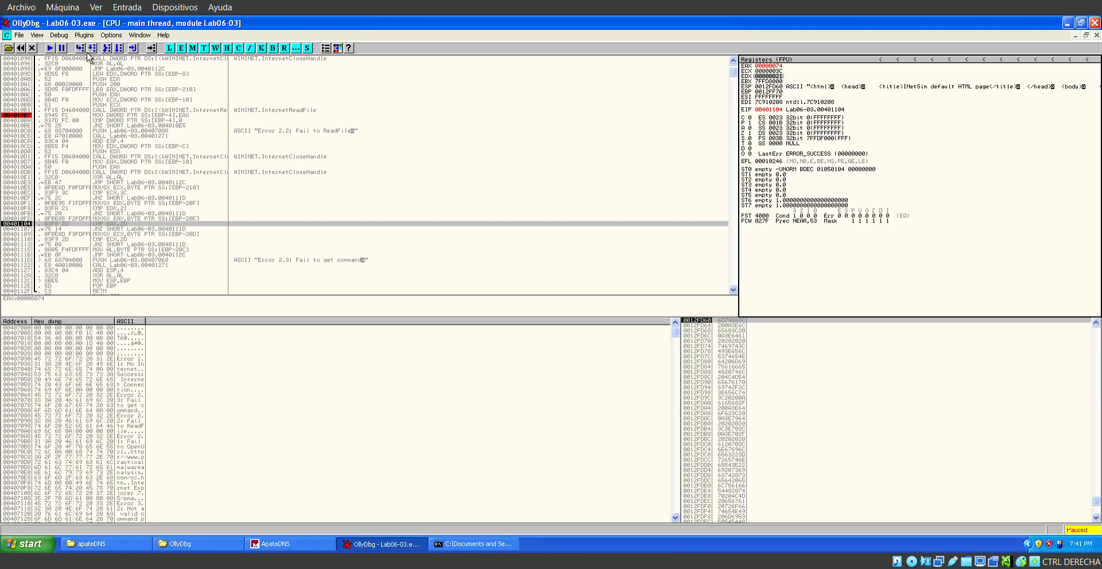
Try to change the EAX register to hexadecimal 2D, the value compared at 00401104, and dismiss the edit.
double_click(772, 67)
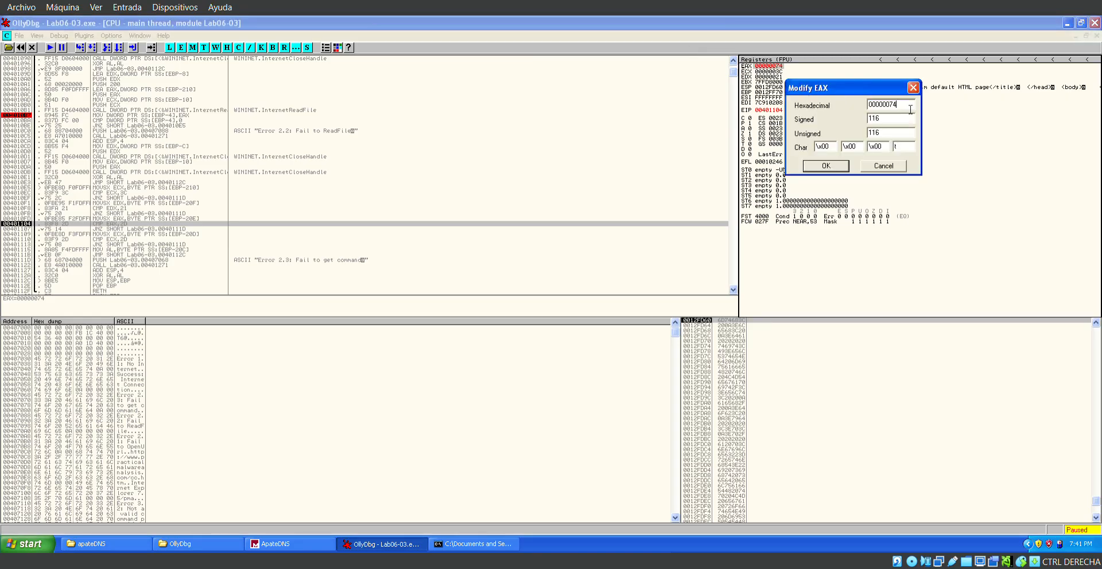
key("BackSpace")
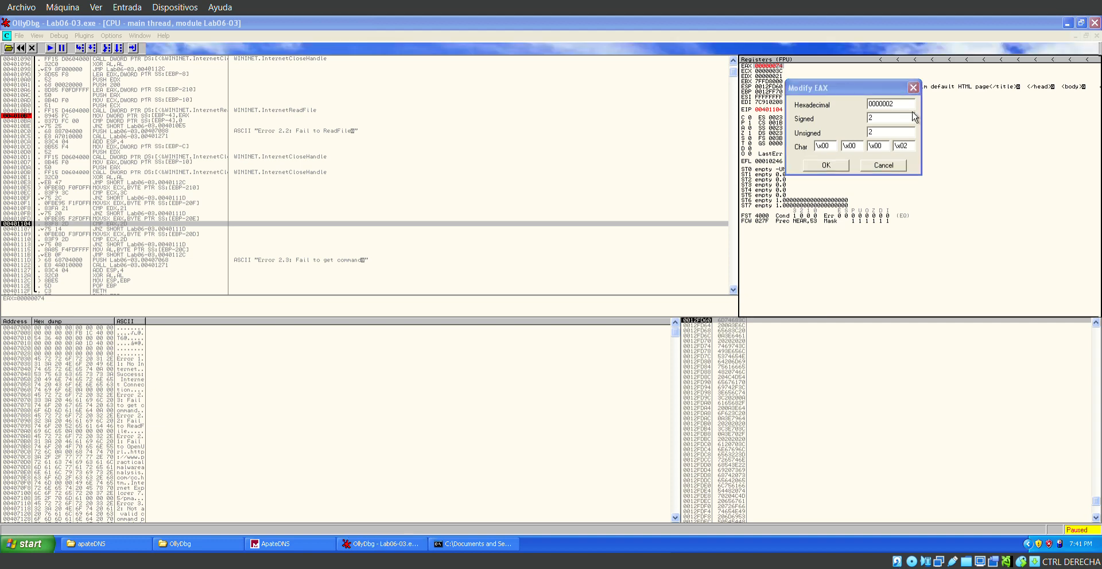
key("super+d")
left_click(381, 544)
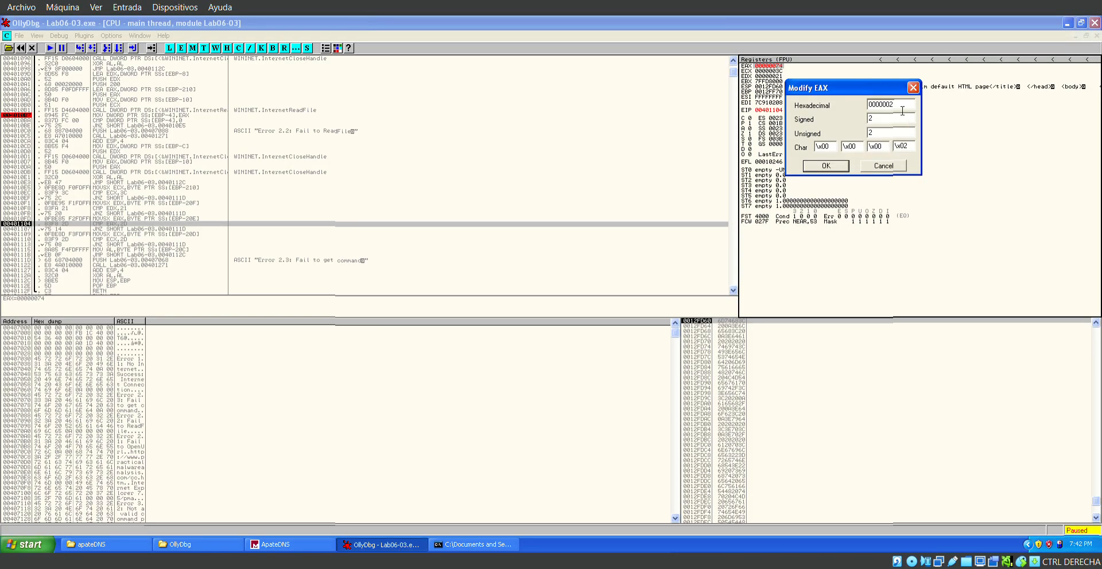
key("super+d")
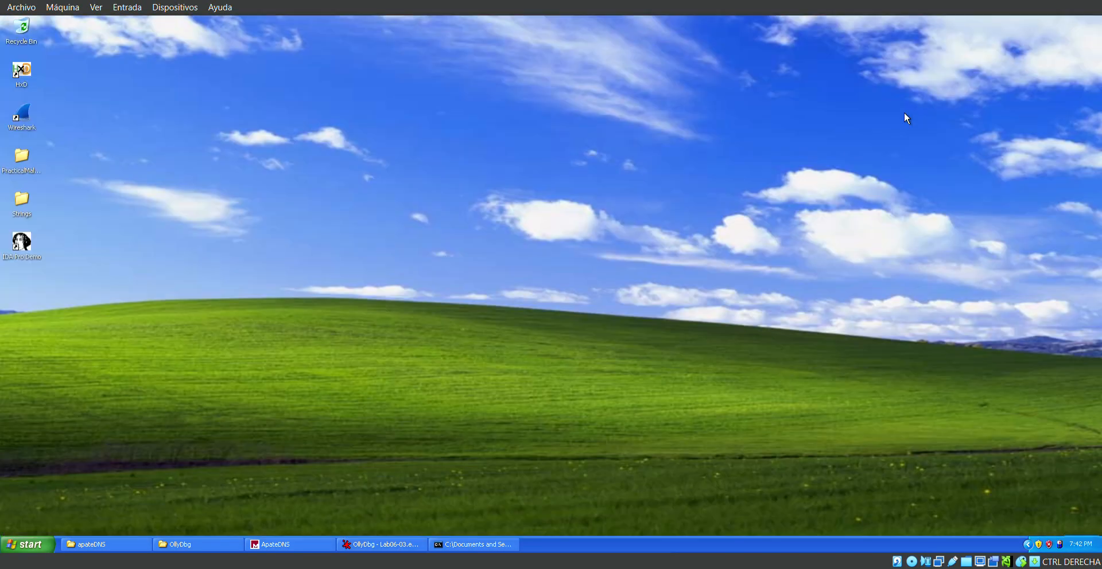
left_click(402, 545)
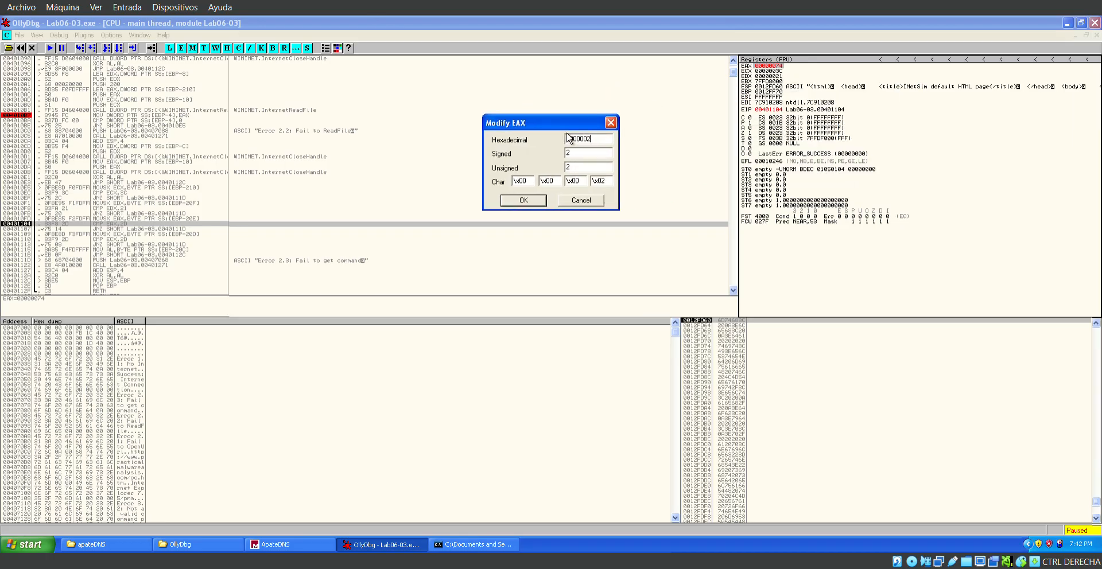
key("super+d")
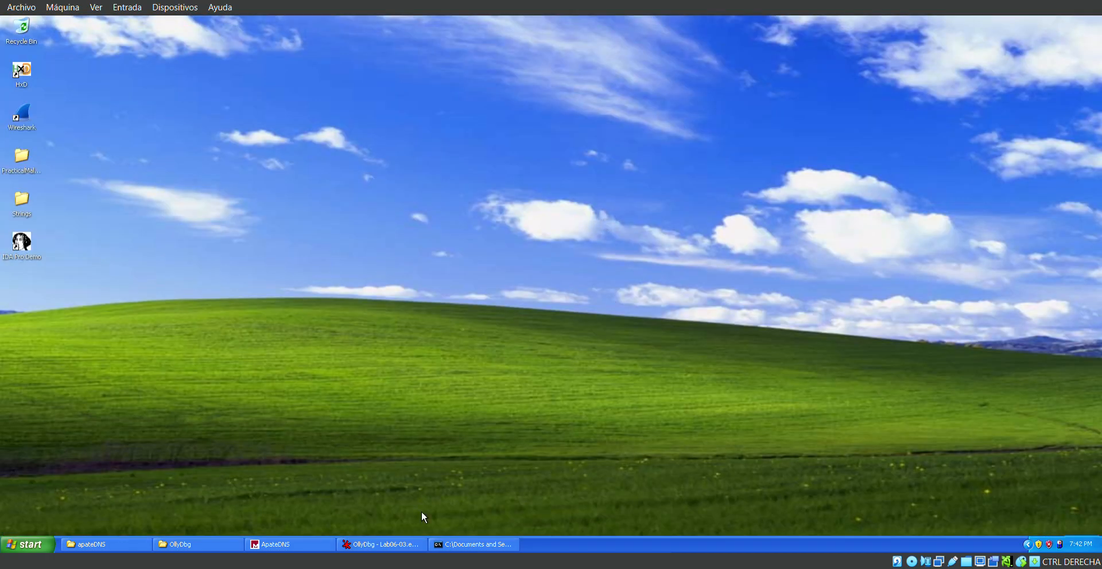
left_click(405, 545)
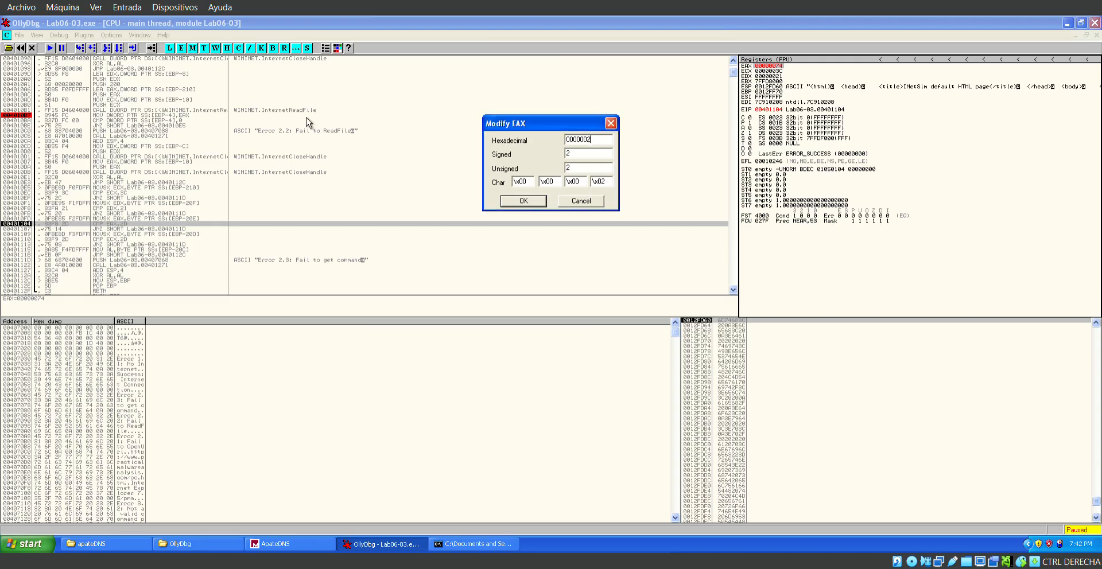
left_click(610, 122)
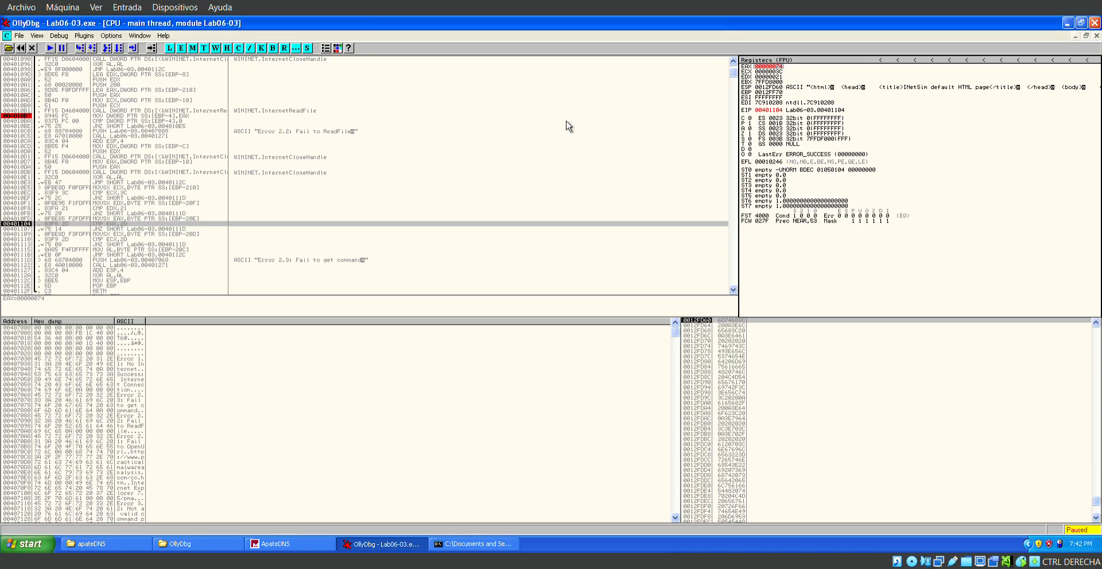
Open the Windows file search, try typing in its address field and return to OllyDbg.
left_click(309, 110)
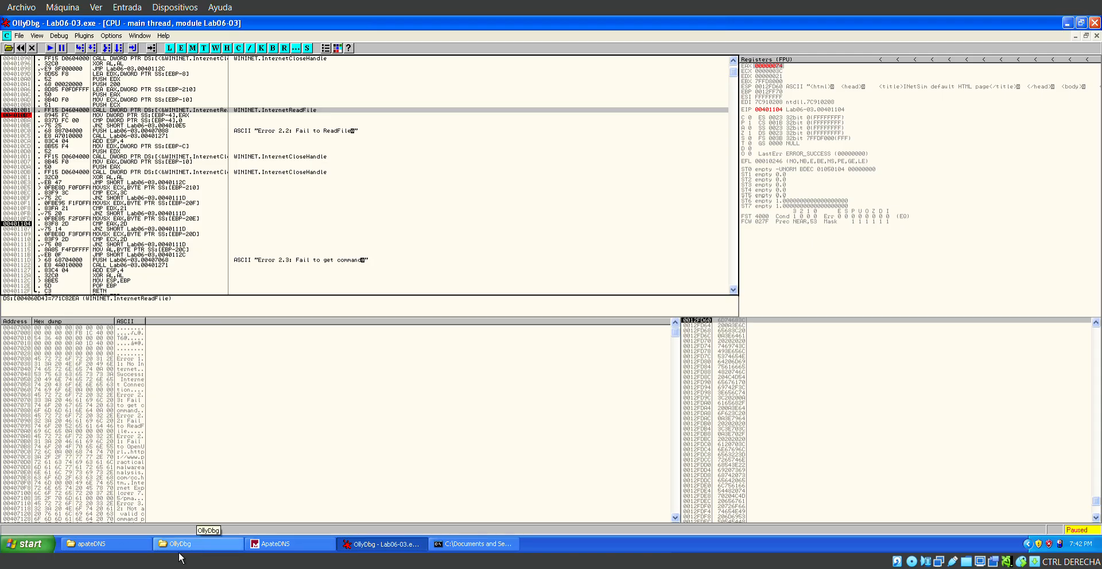
left_click(52, 548)
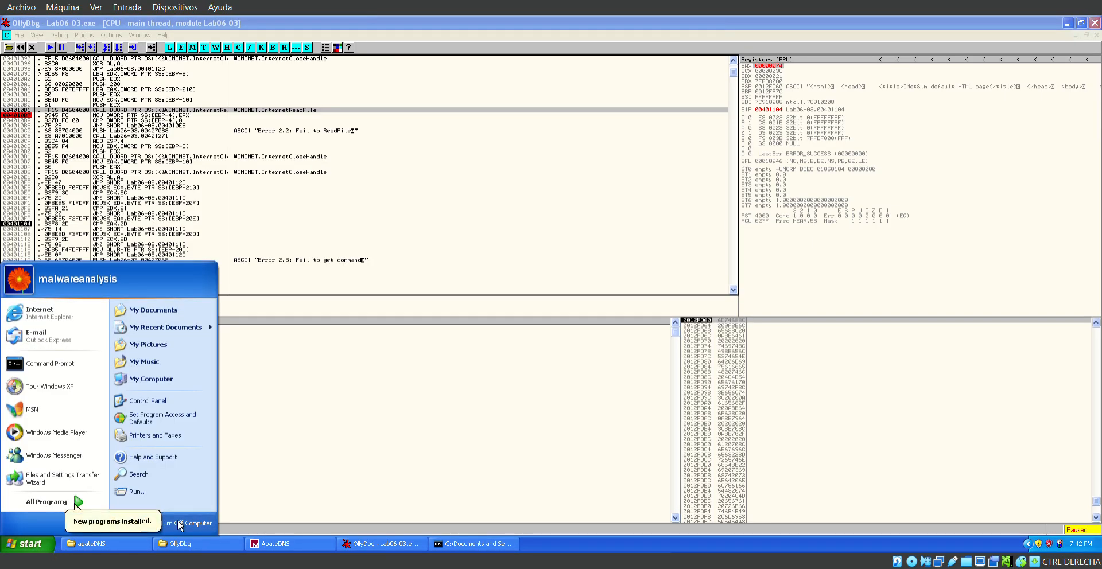
left_click(163, 478)
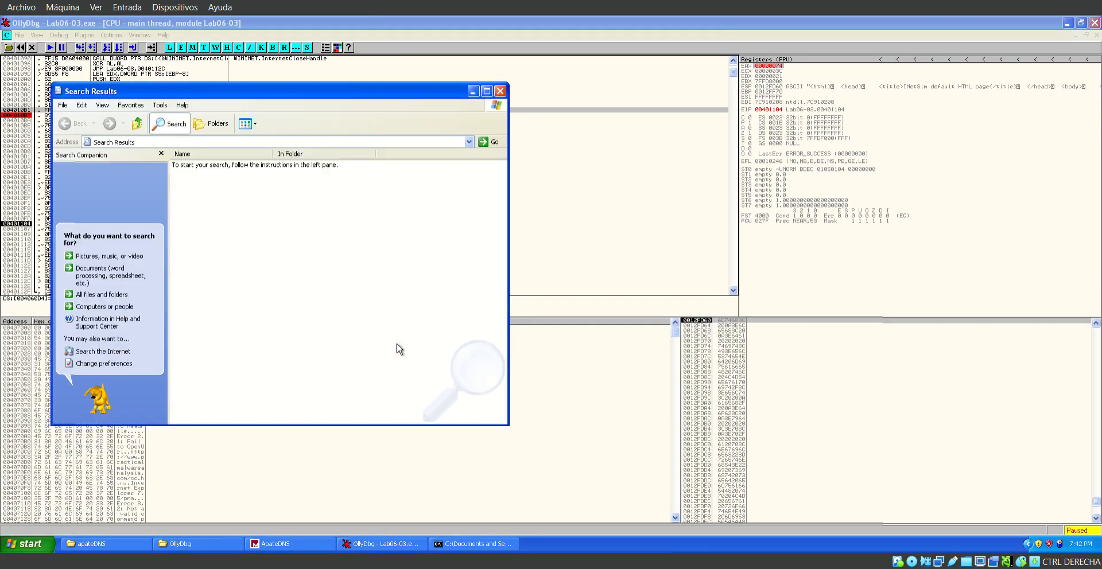
left_click(301, 144)
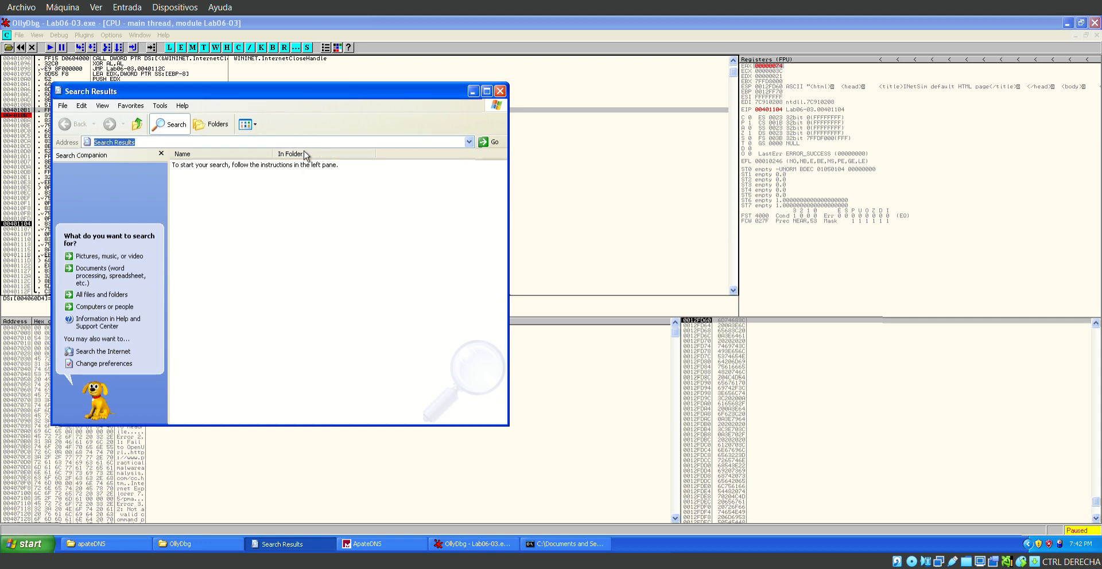
key("BackSpace")
key("super+d")
key("super+d")
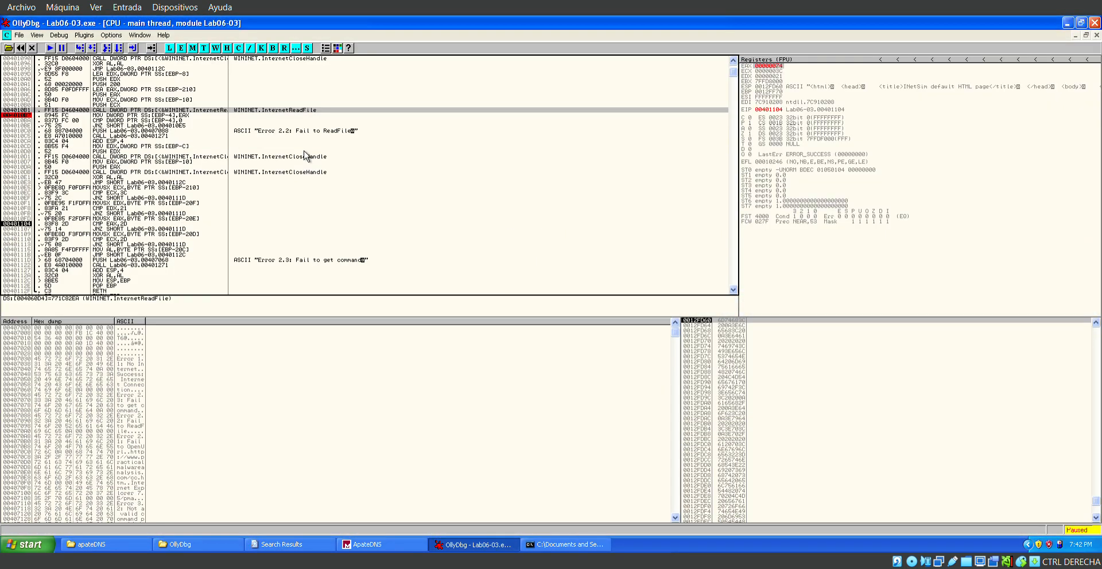
key("super+d")
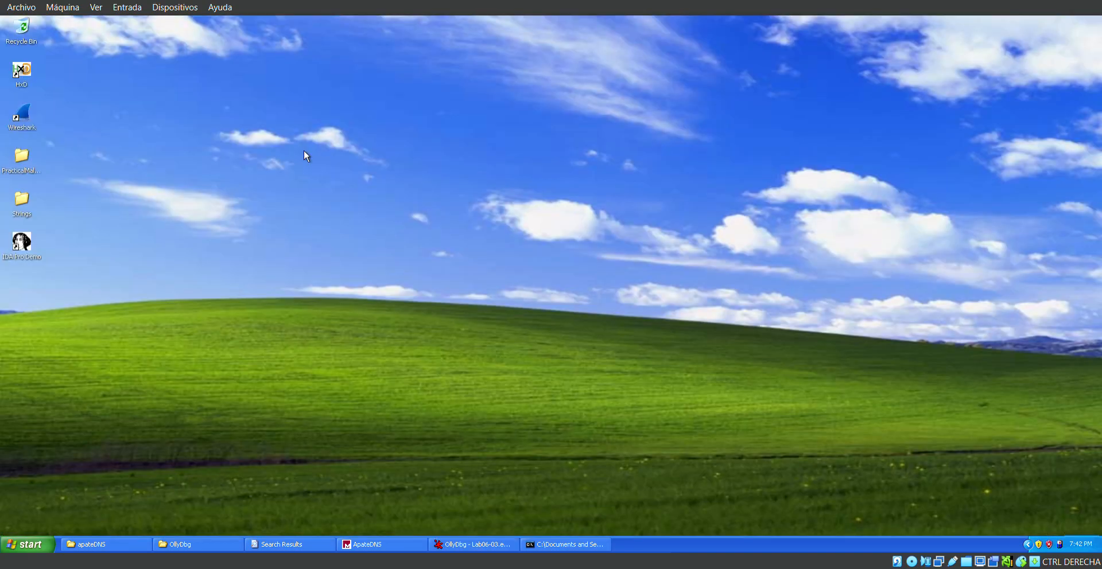
left_click(379, 546)
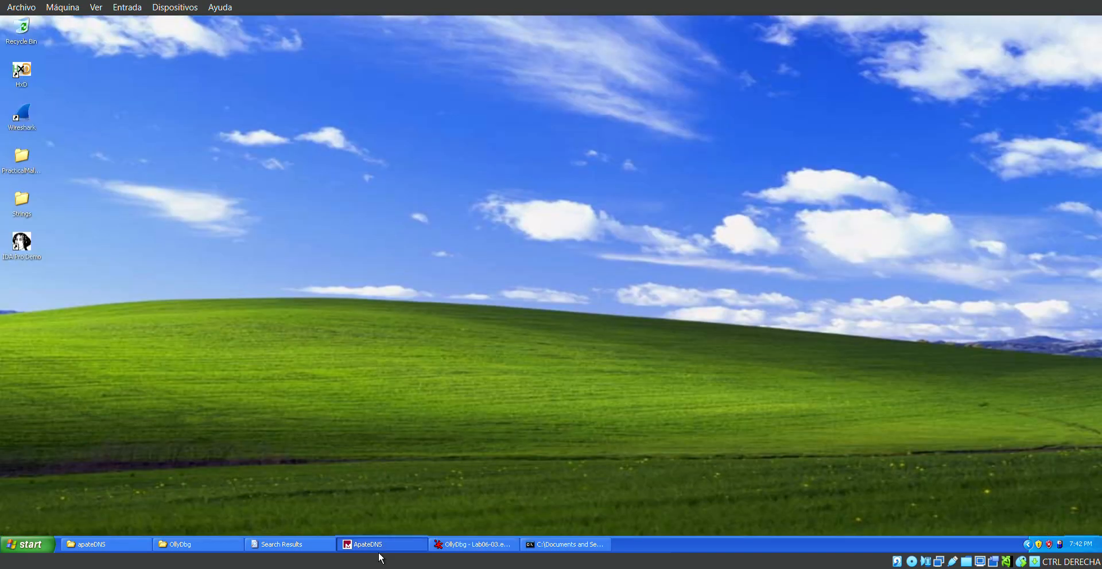
left_click(226, 548)
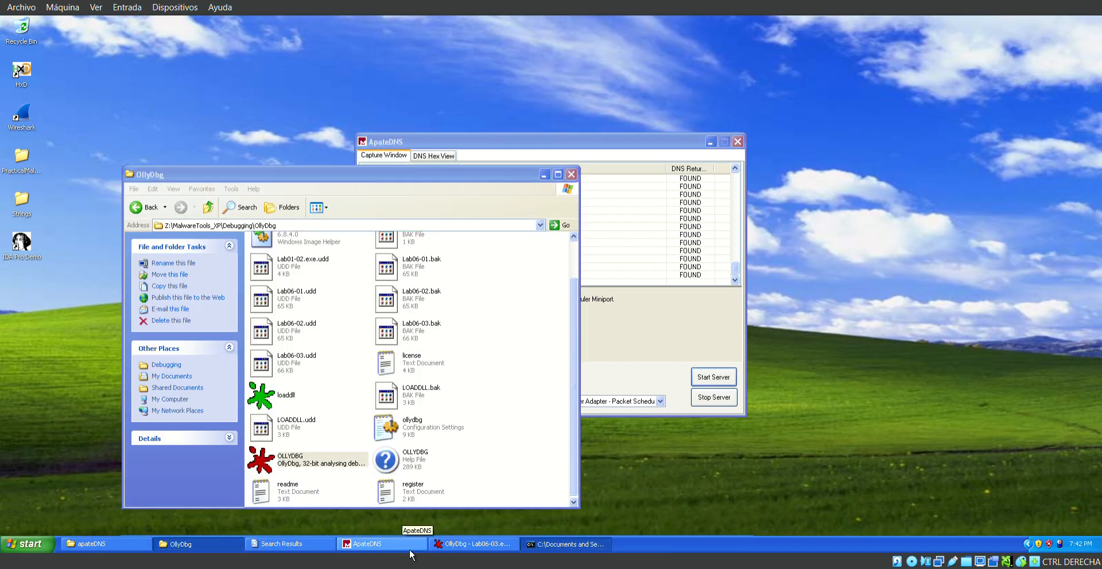
left_click(466, 550)
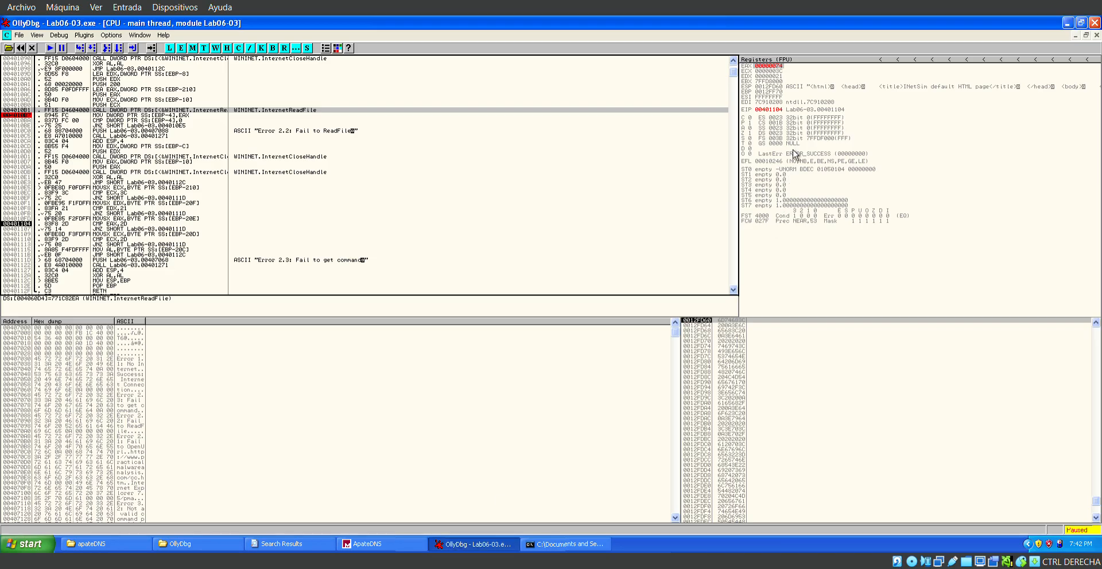
Set the EAX register to hexadecimal 2D.
double_click(786, 72)
double_click(787, 75)
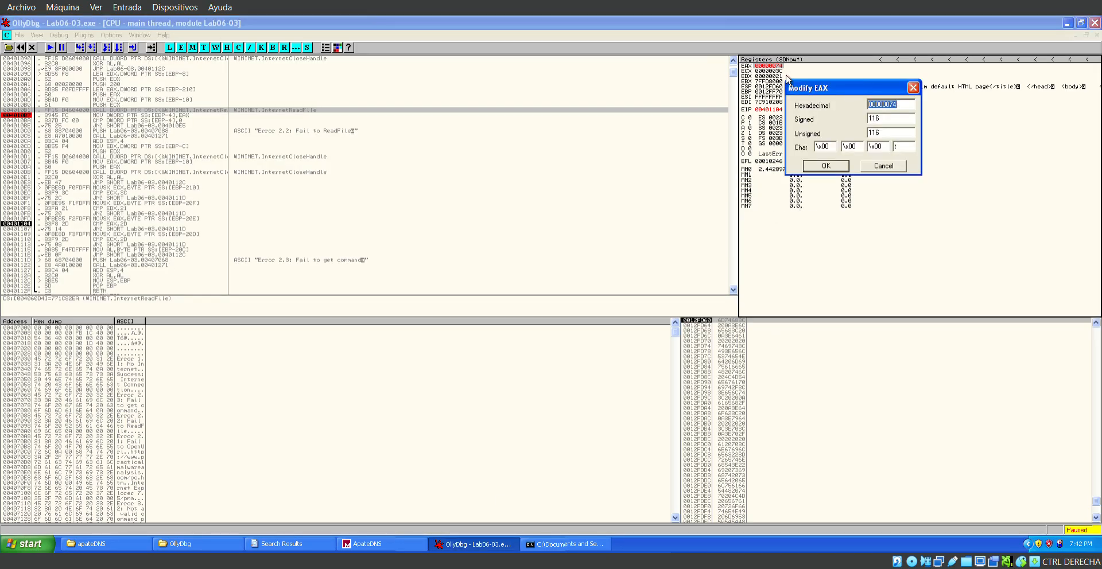
left_click(911, 108)
key("BackSpace")
key("BackSpace")
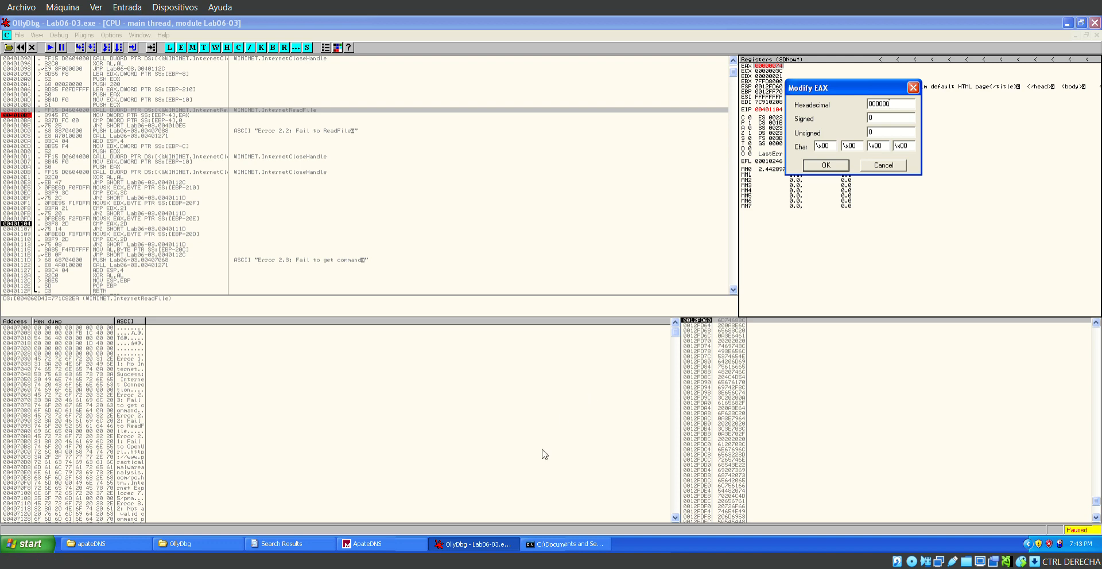
type("2D")
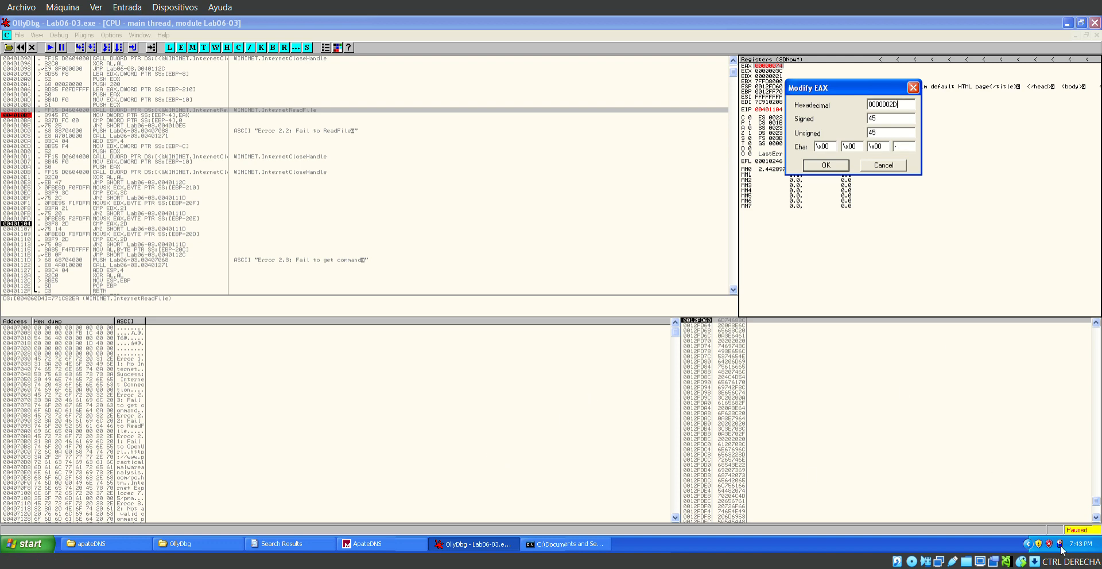
key("Return")
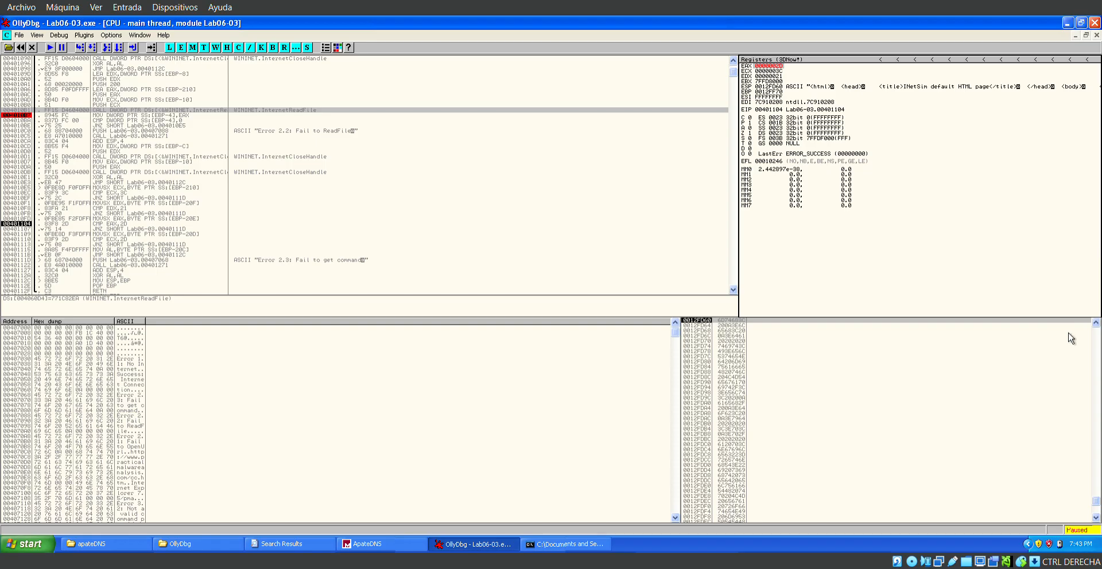
Step through CMP EAX,2D, its JNZ and the MOVSX ECX to reach CMP ECX,2D at 00401110.
left_click(123, 224)
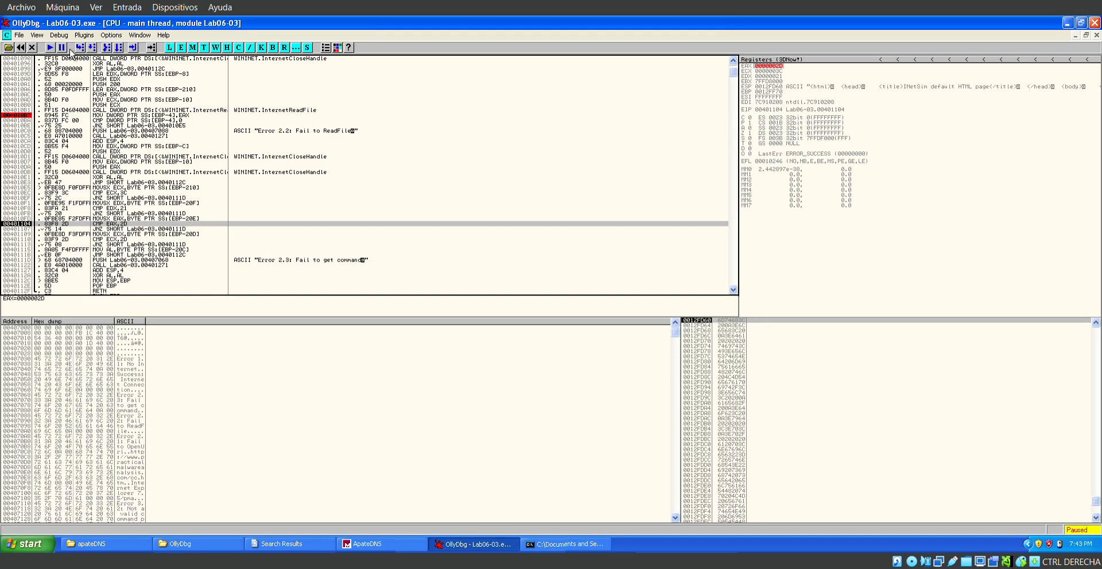
key("F7")
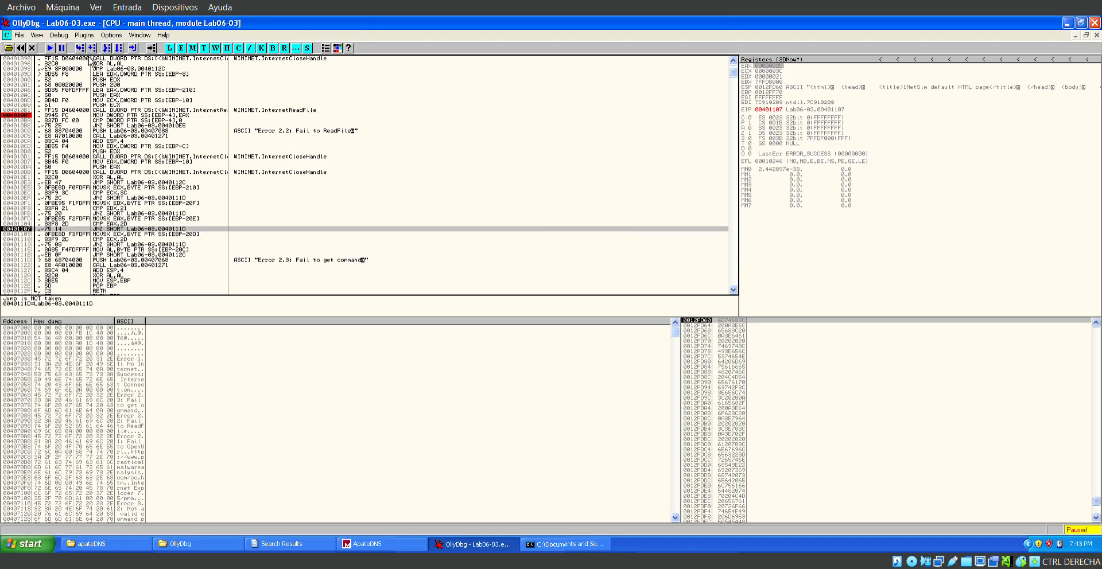
key("F7")
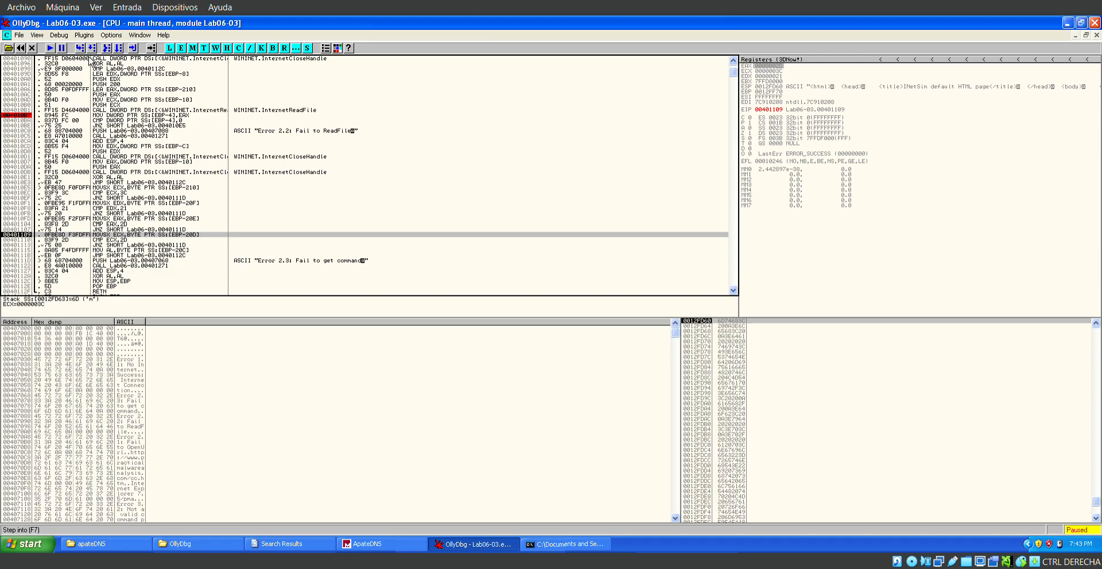
key("F7")
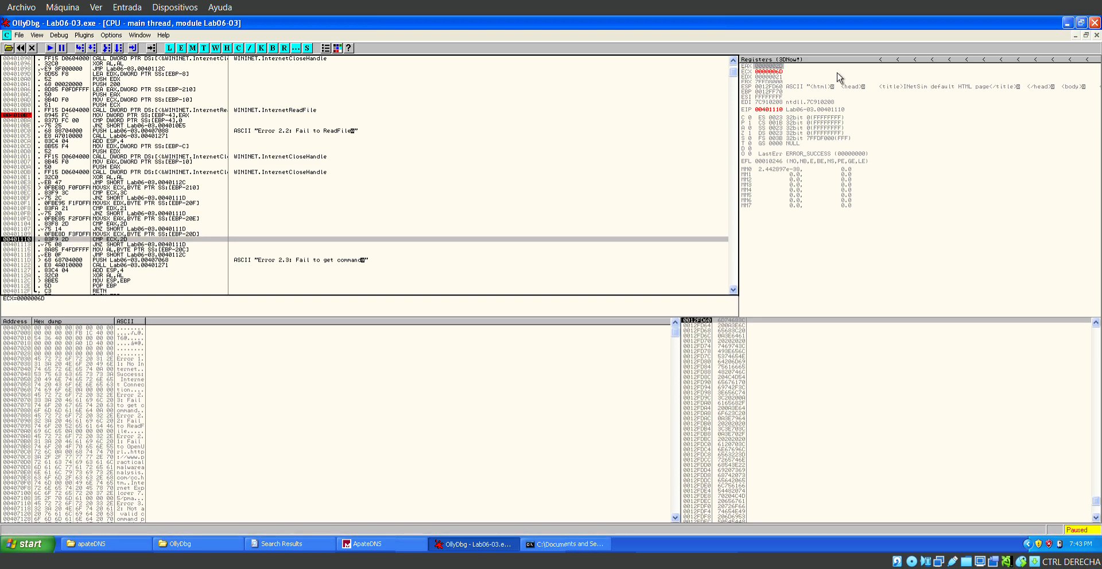
Set the ECX register to hexadecimal 2D.
left_click(779, 88)
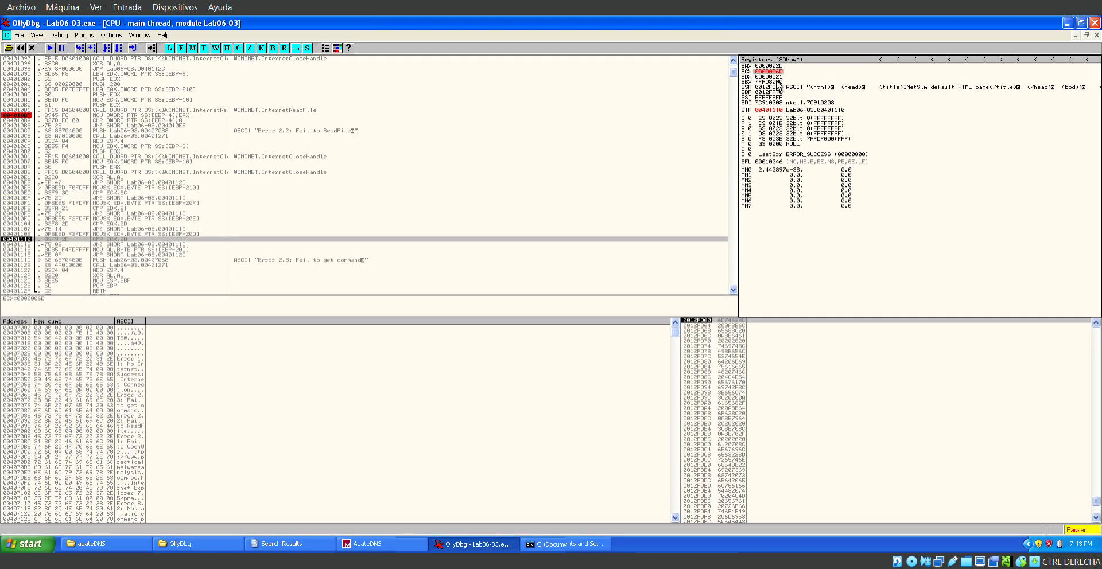
right_click(769, 73)
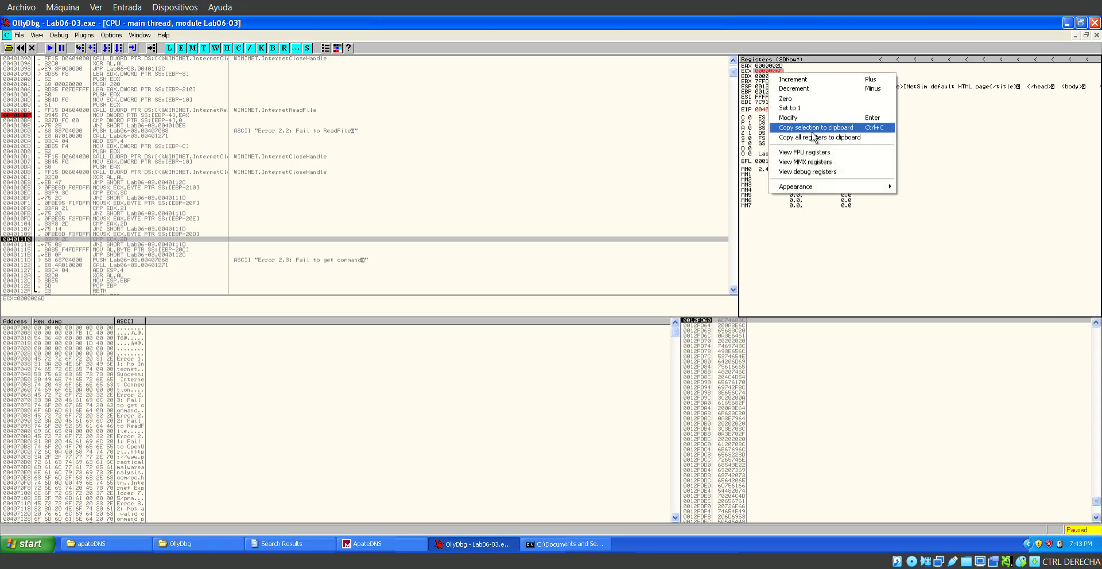
left_click(803, 118)
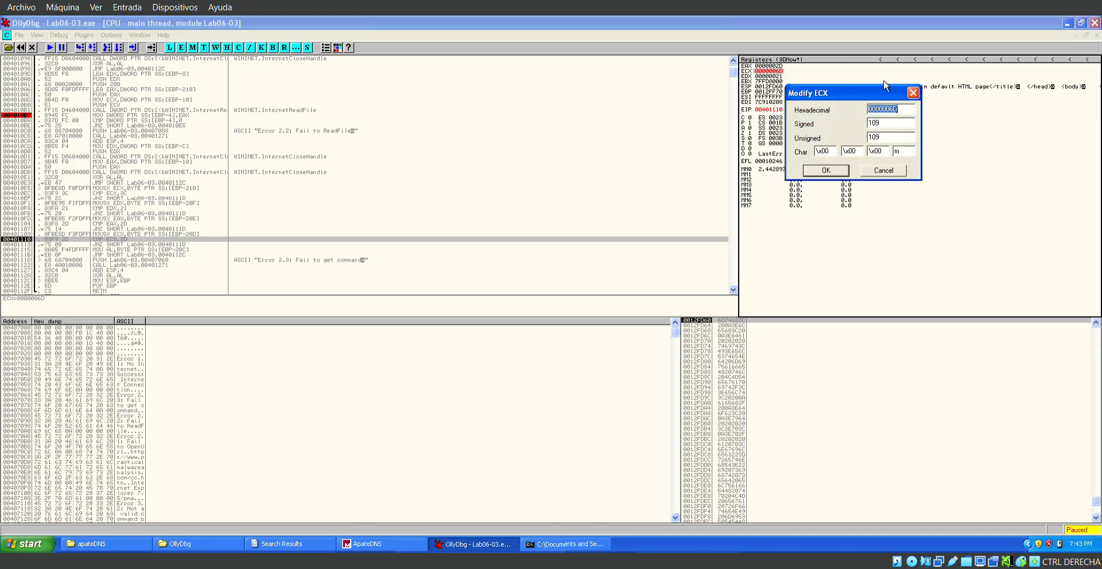
left_click(907, 112)
key("Left")
key("BackSpace")
type("2")
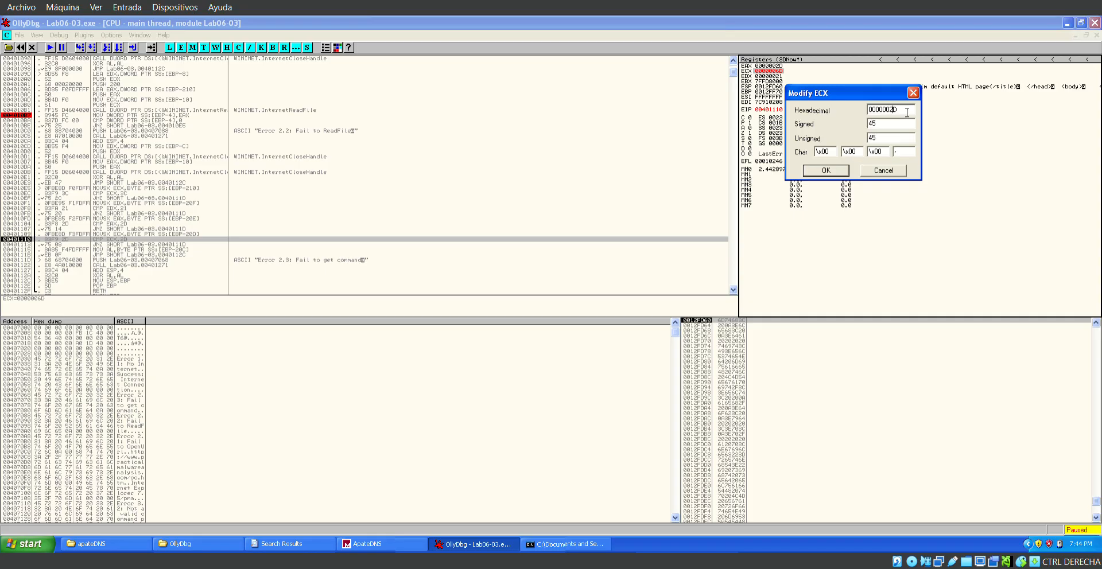
left_click(826, 171)
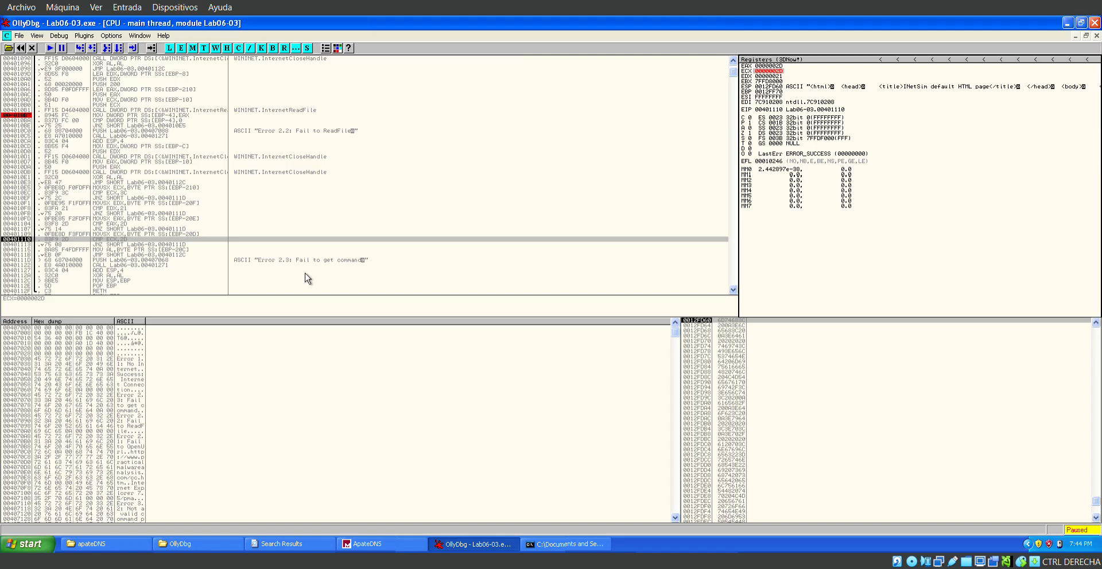
Step through CMP ECX,2D, its JNZ and the MOV AL to reach the JMP at 0040111B.
left_click(80, 48)
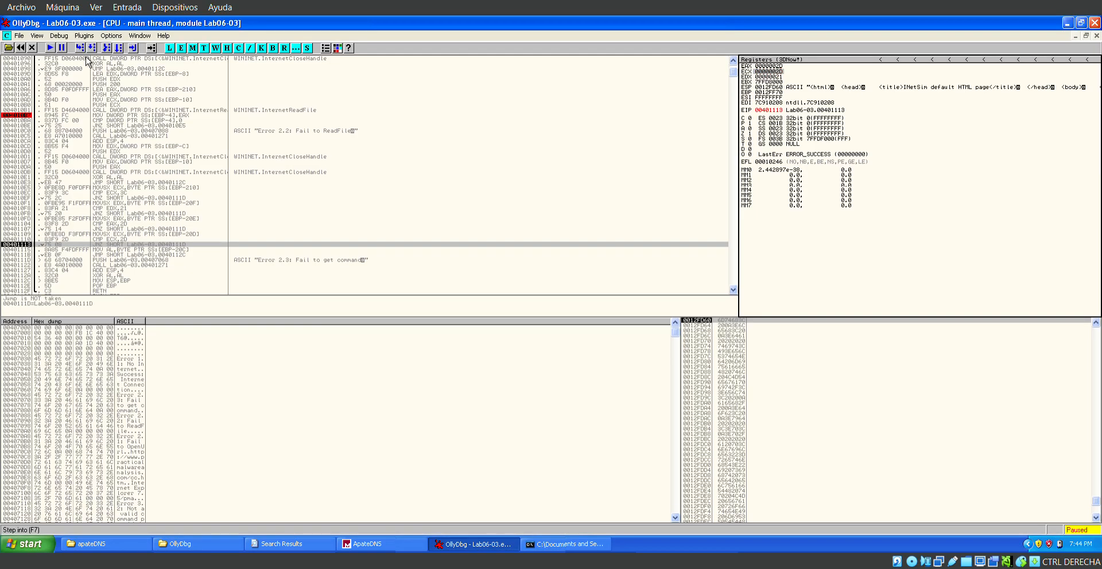
left_click(79, 48)
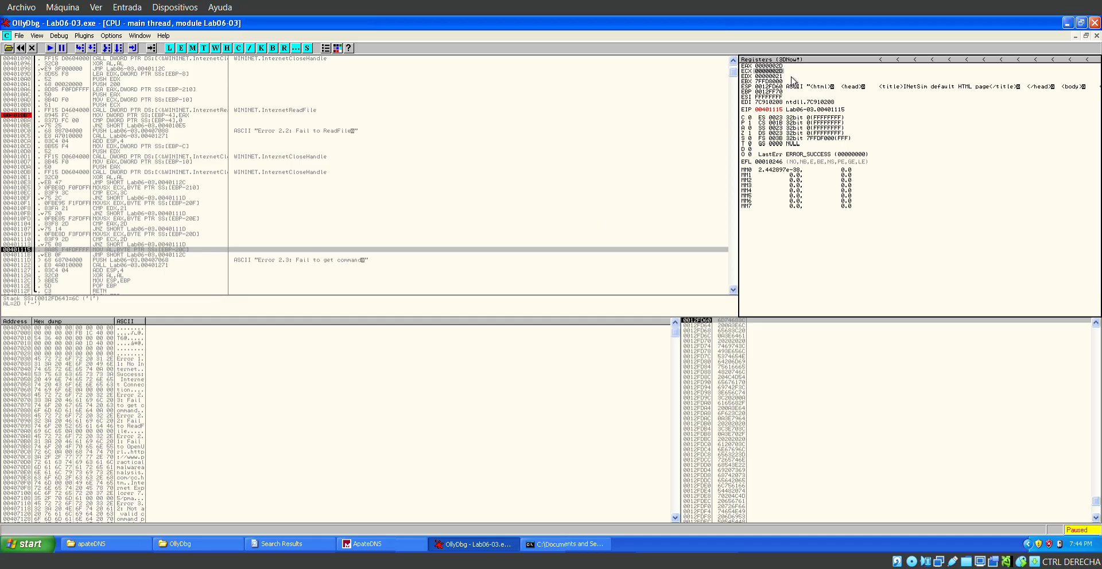
left_click(90, 56)
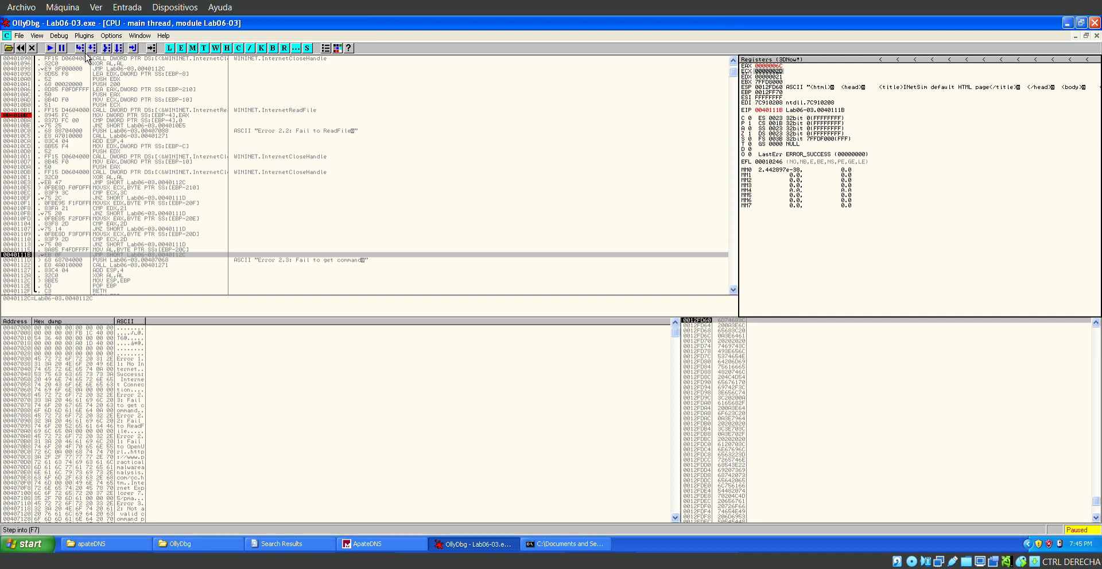
Step through the JMP and the function's closing instructions to return to the caller at 0040122D.
key("F7")
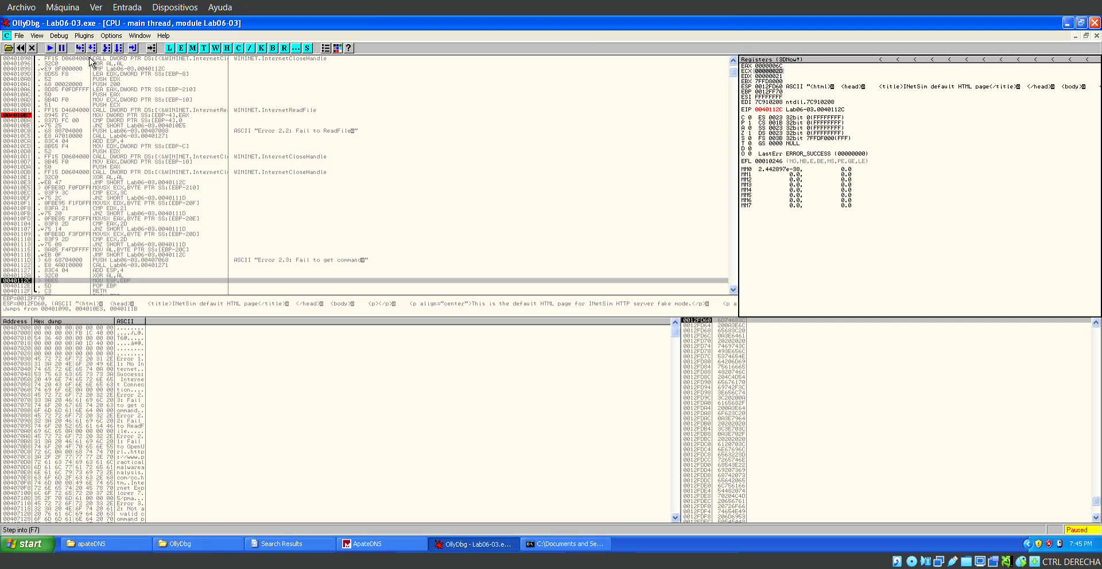
key("F7")
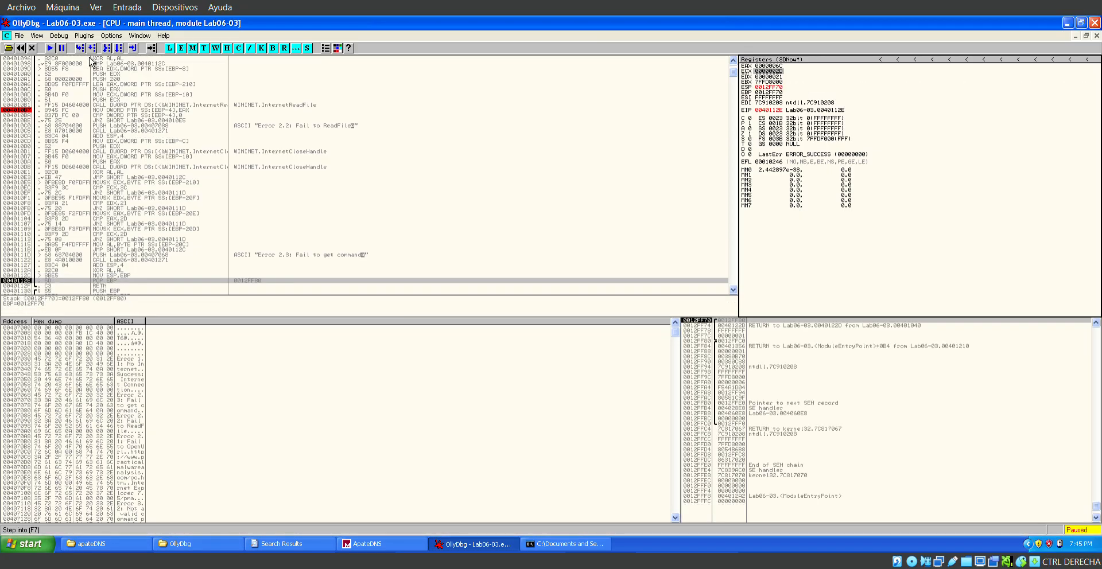
key("F7")
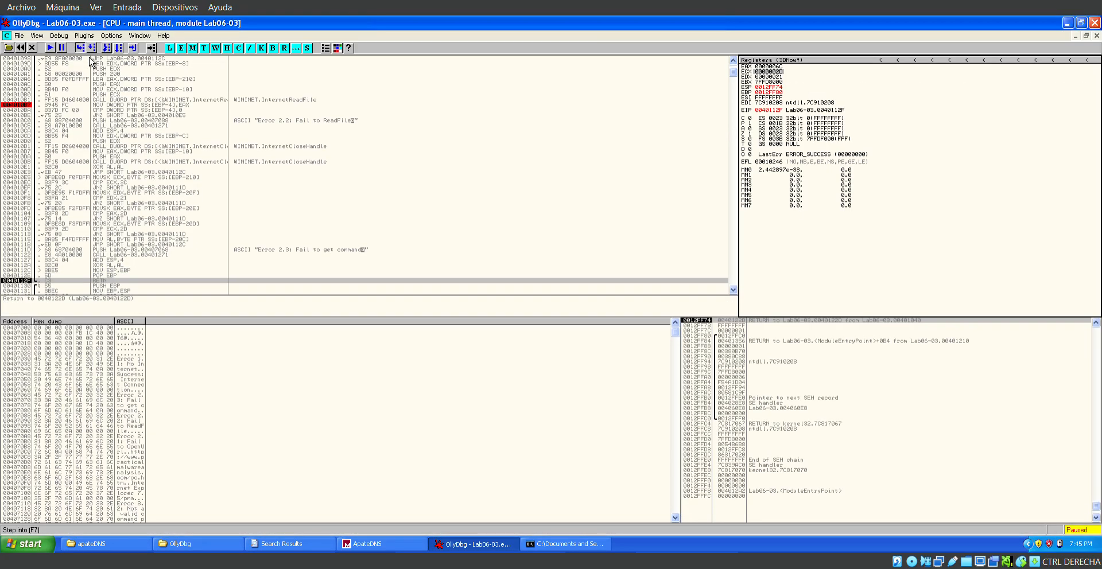
key("F7")
scroll(160, 217, "up", 2)
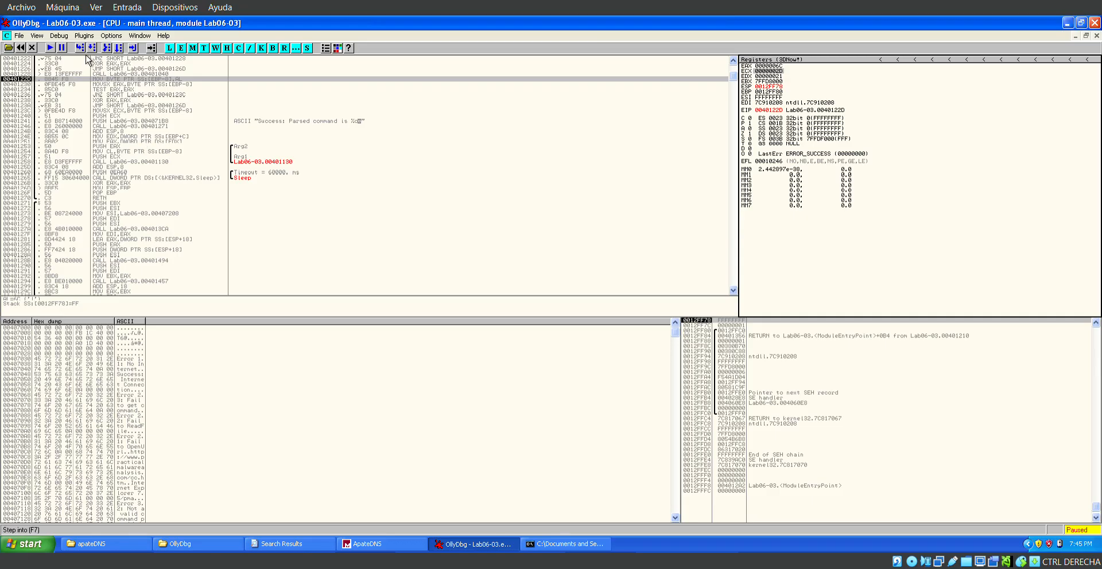
Step through the caller's TEST EAX,EAX check to the PUSH of the "Success: Parsed command is" string at 00401241.
key("F7")
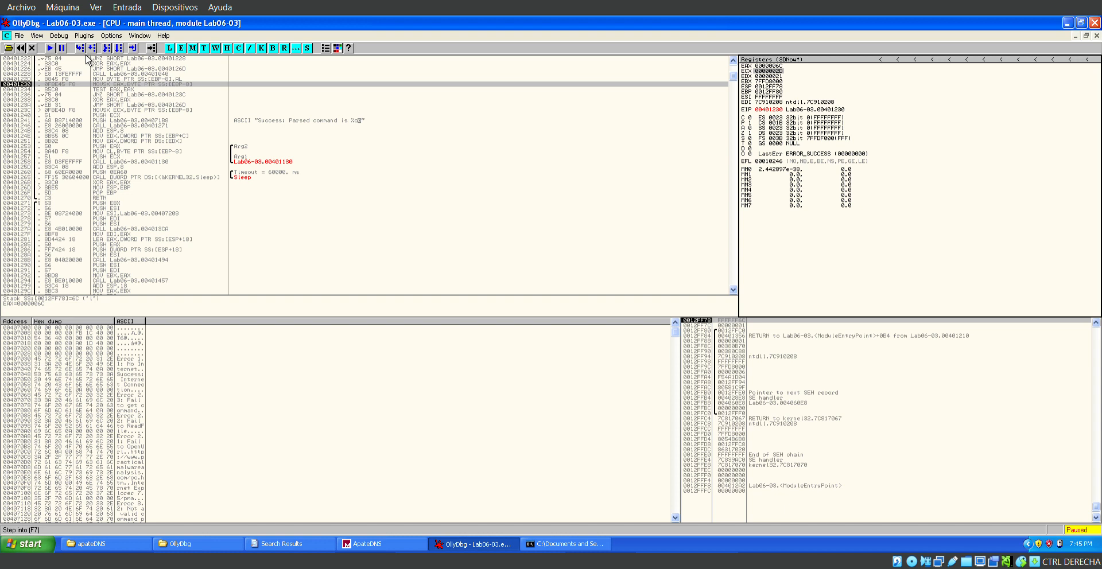
key("F7")
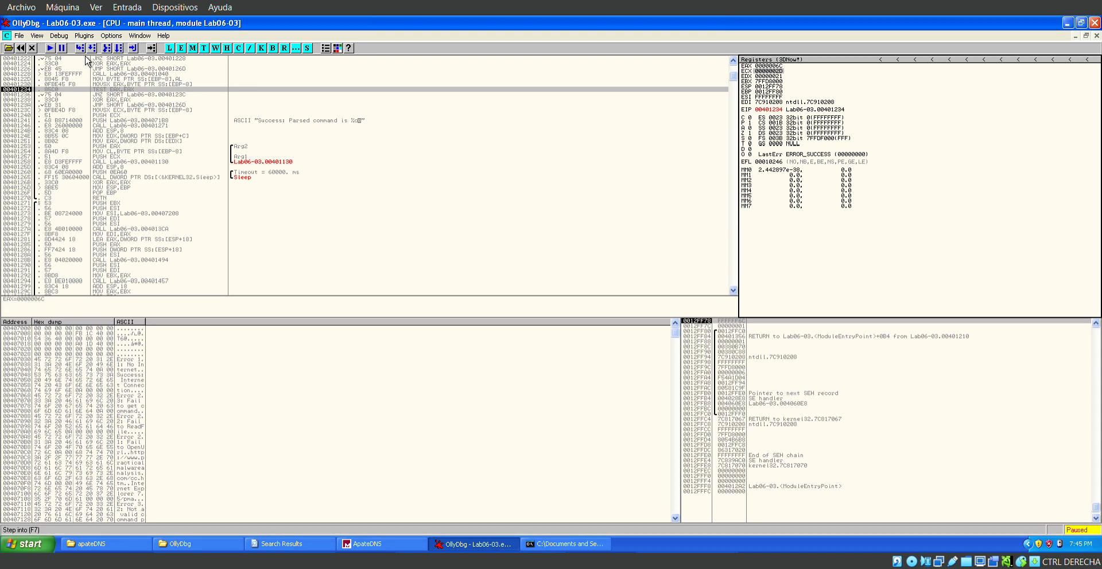
key("F7")
key("F7")
key("F7")
key("F7")
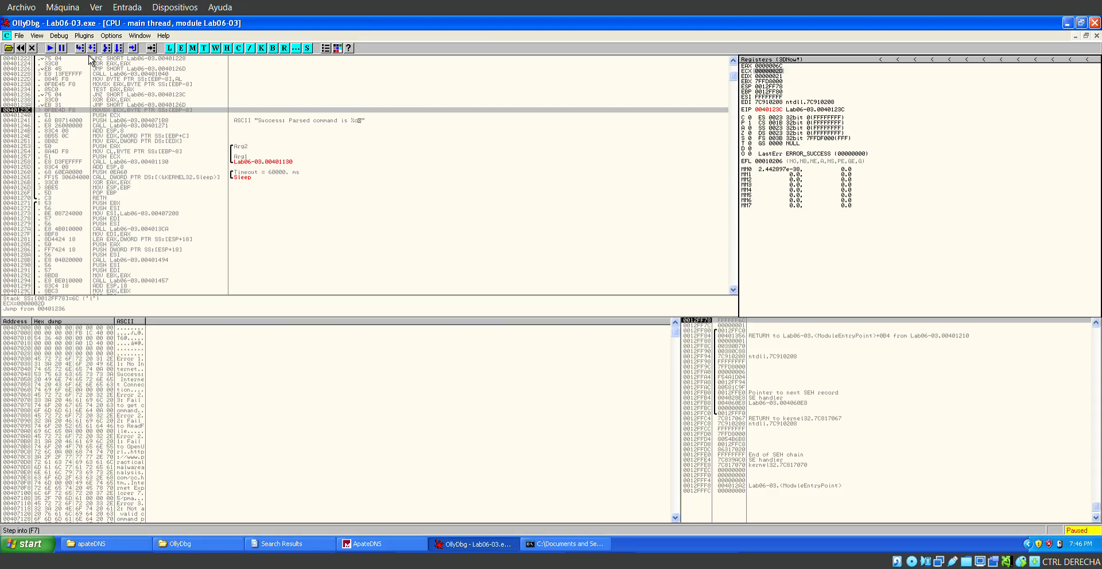
key("F7")
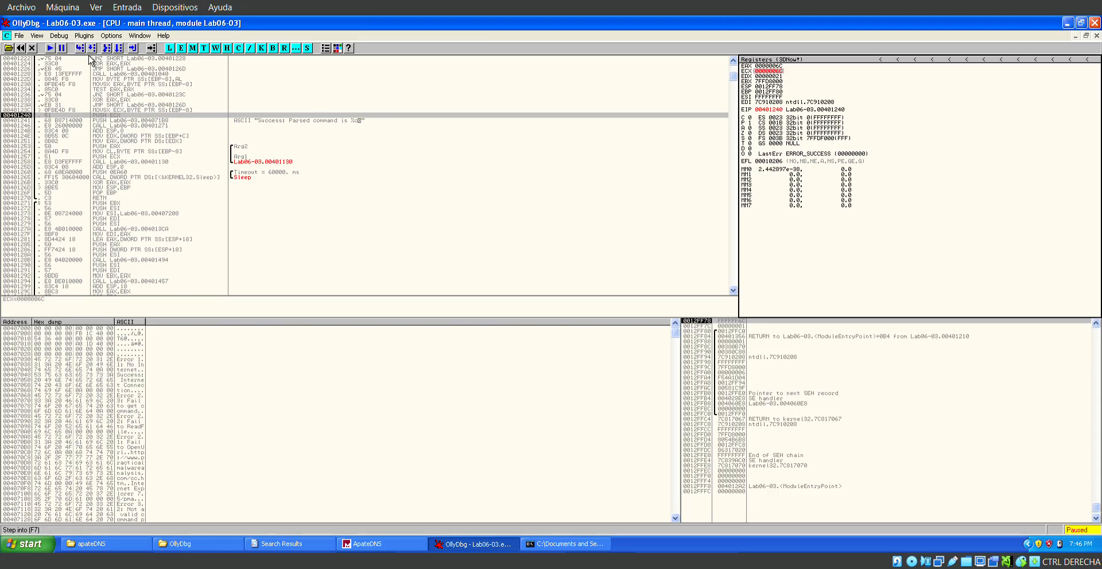
key("F7")
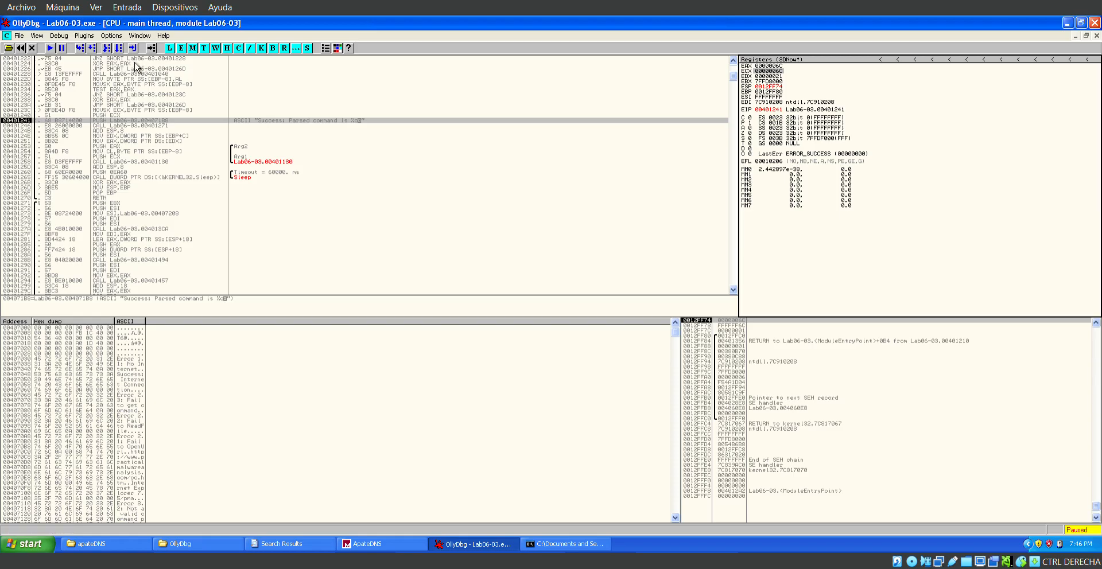
Set a breakpoint on the ADD ESP,8 instruction directly after the CALL at 00401246.
left_click(164, 126)
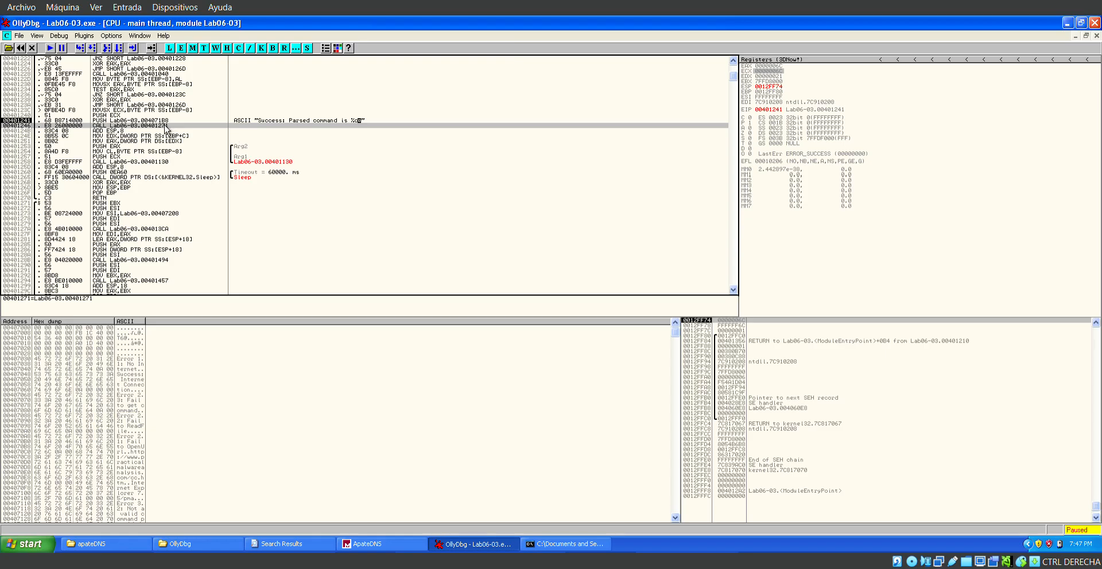
key("Up")
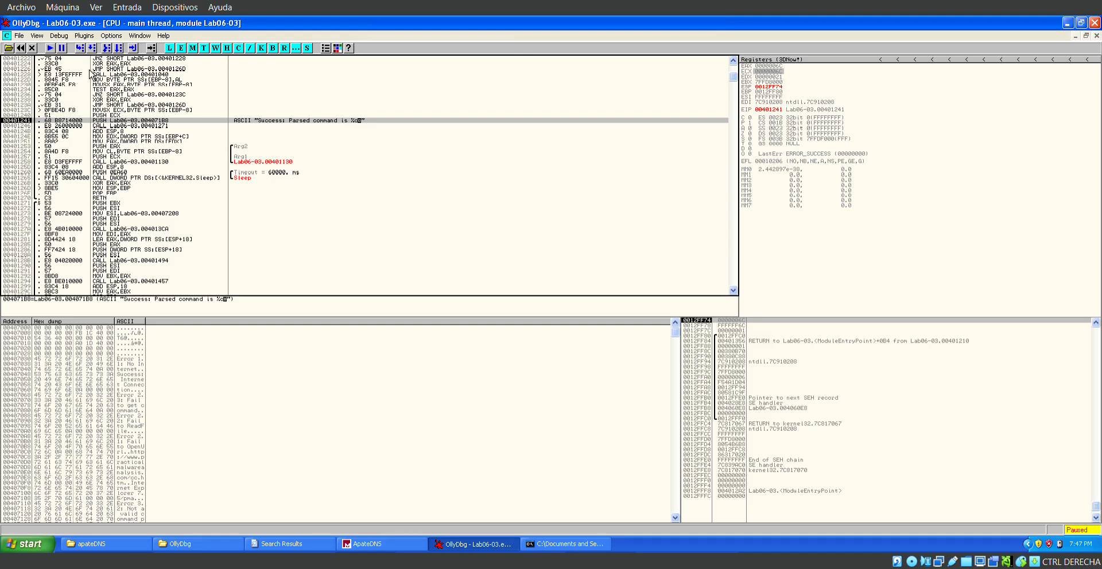
key("Down")
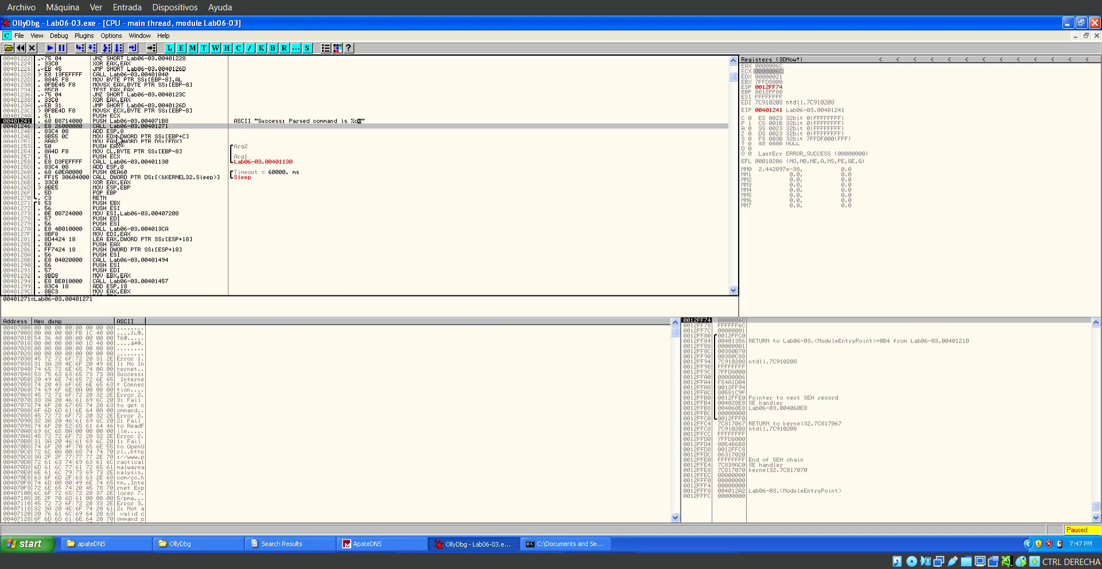
key("Down")
right_click(121, 142)
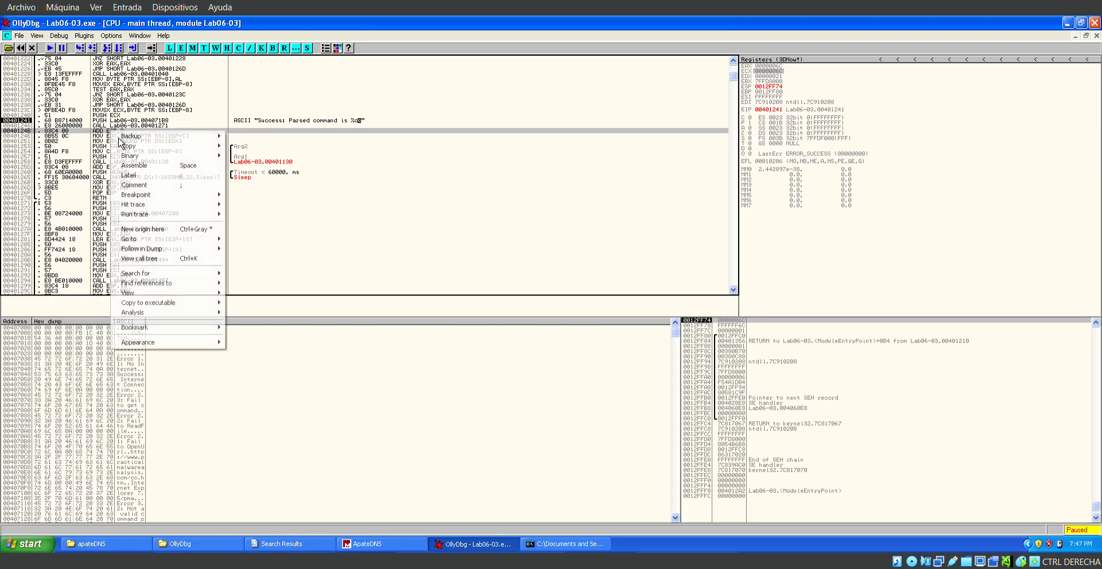
mouse_move(149, 156)
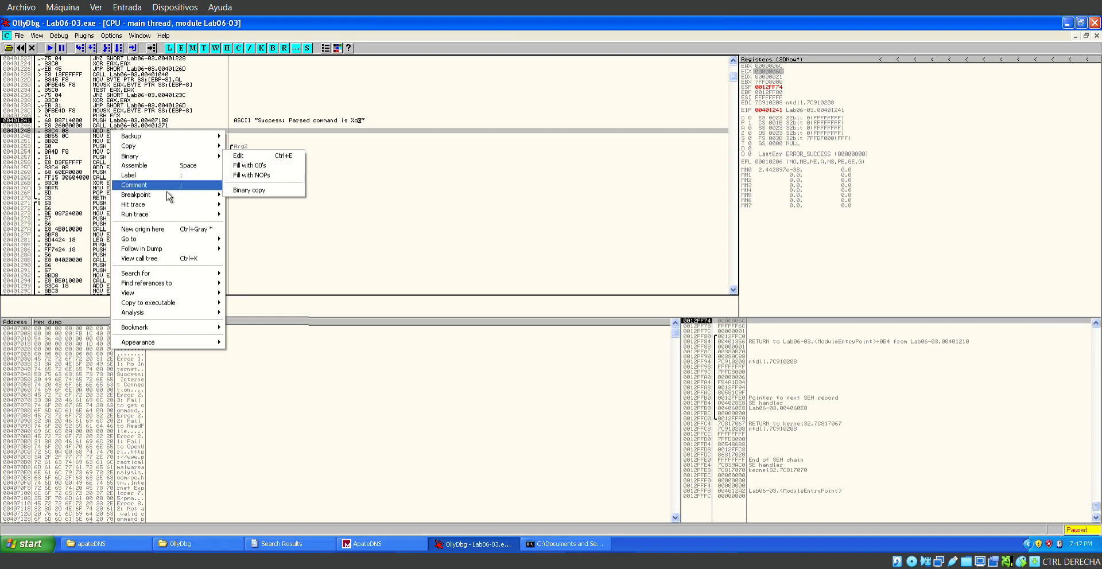
mouse_move(172, 198)
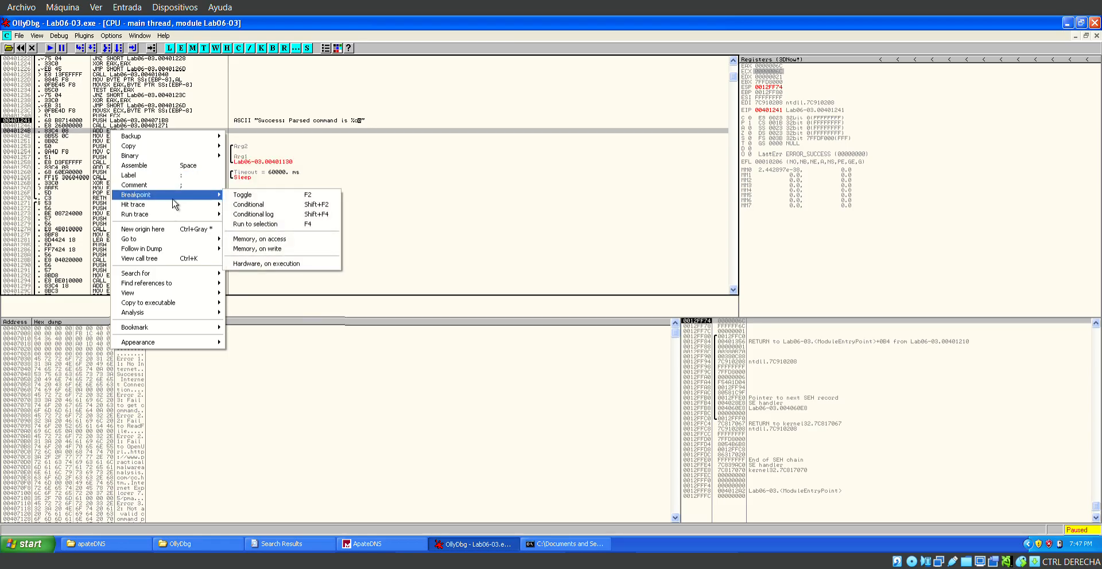
left_click(249, 196)
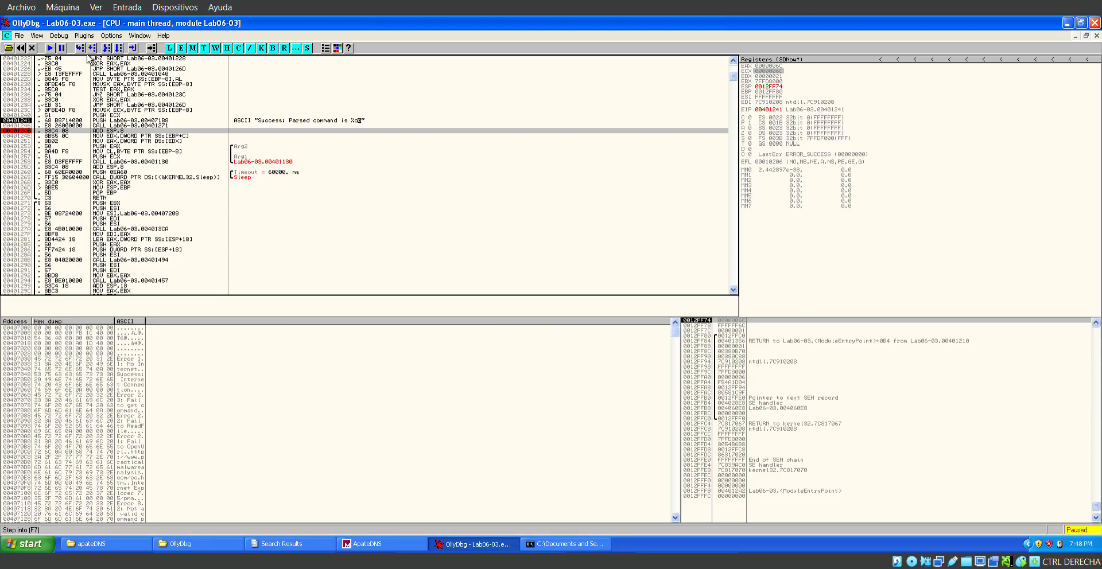
Execute the CALL at 00401246 up to the breakpoint, and step through both MOV instructions to the PUSH EAX at 00401253.
key("F7")
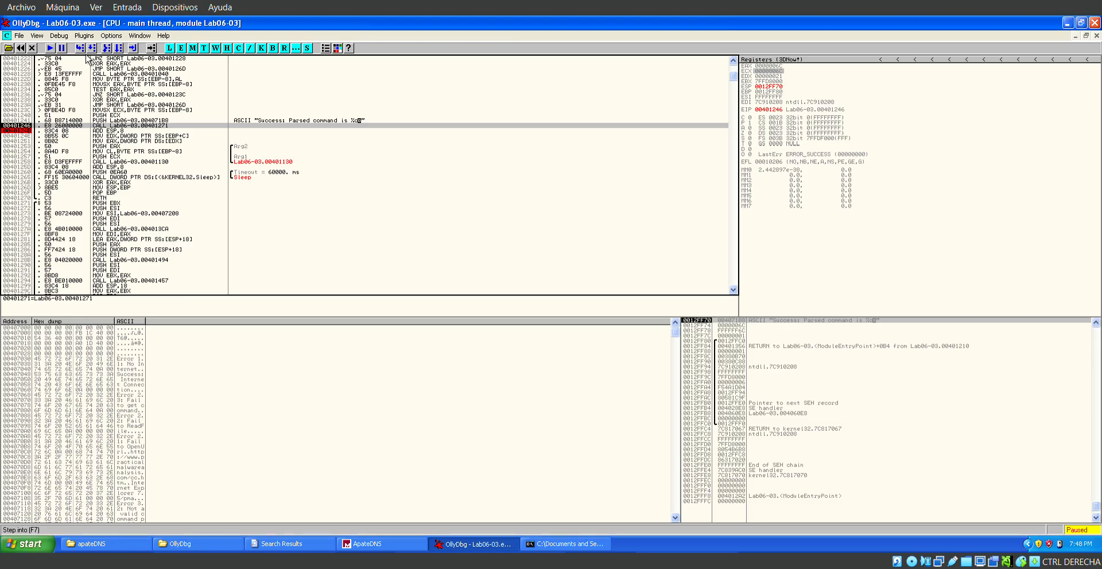
key("F8")
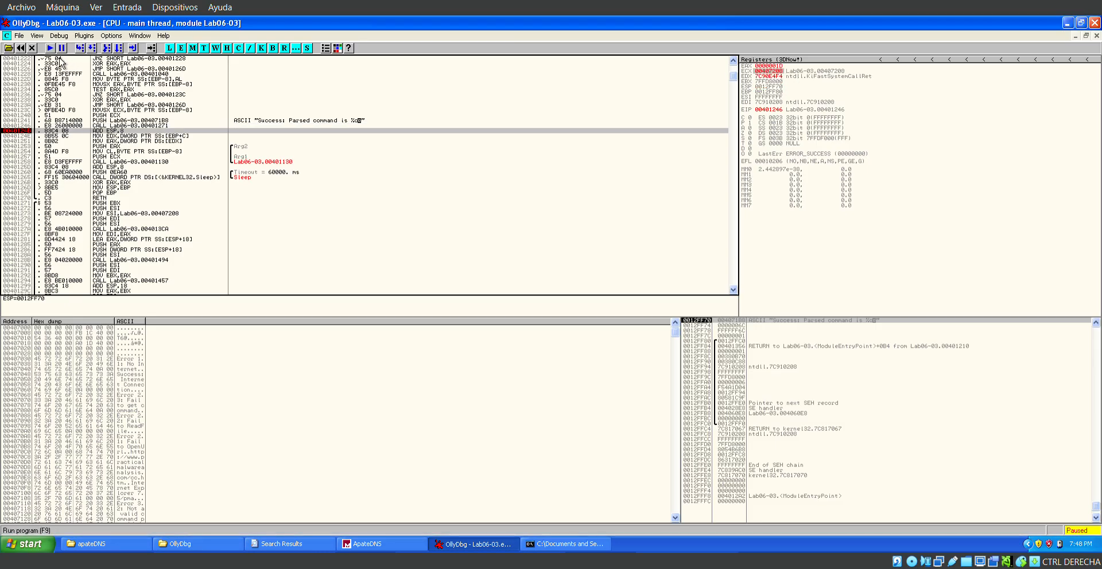
left_click(80, 48)
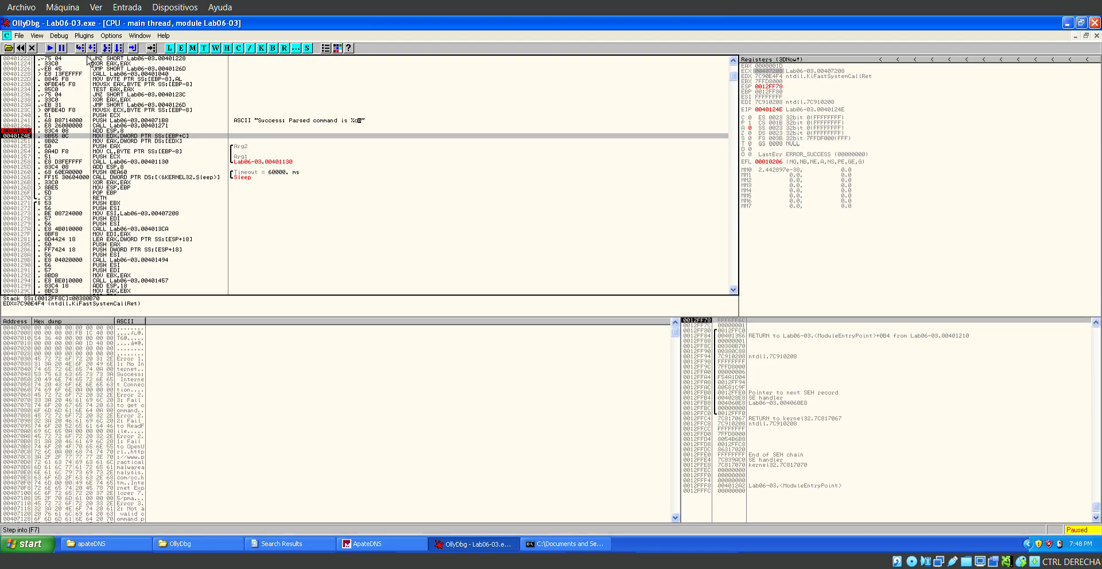
key("F7")
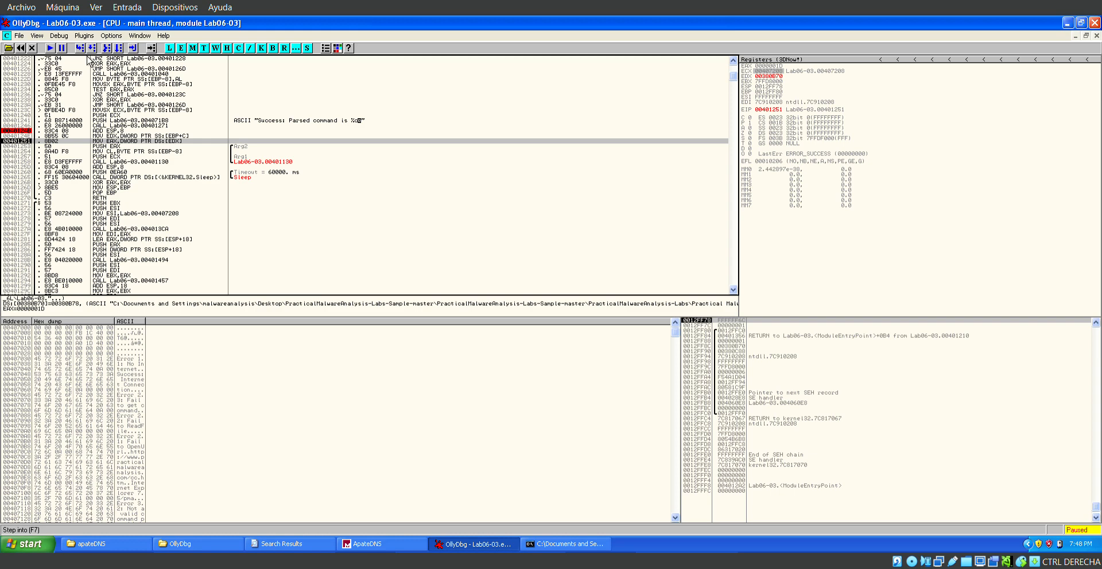
key("F7")
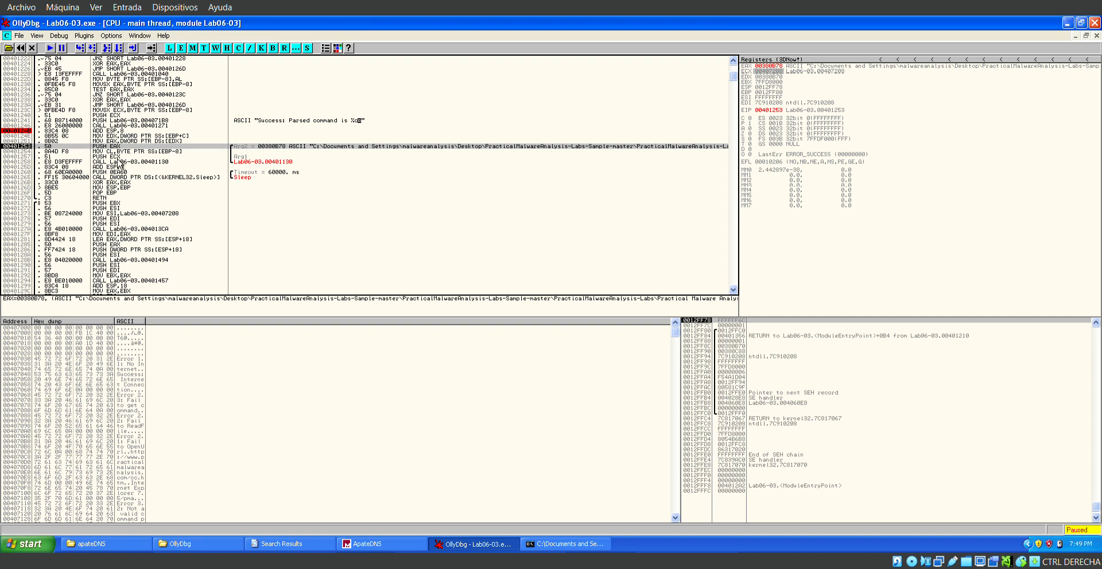
Step through the two argument pushes and enter the function at 00401130 through the CALL at 00401258.
key("Down")
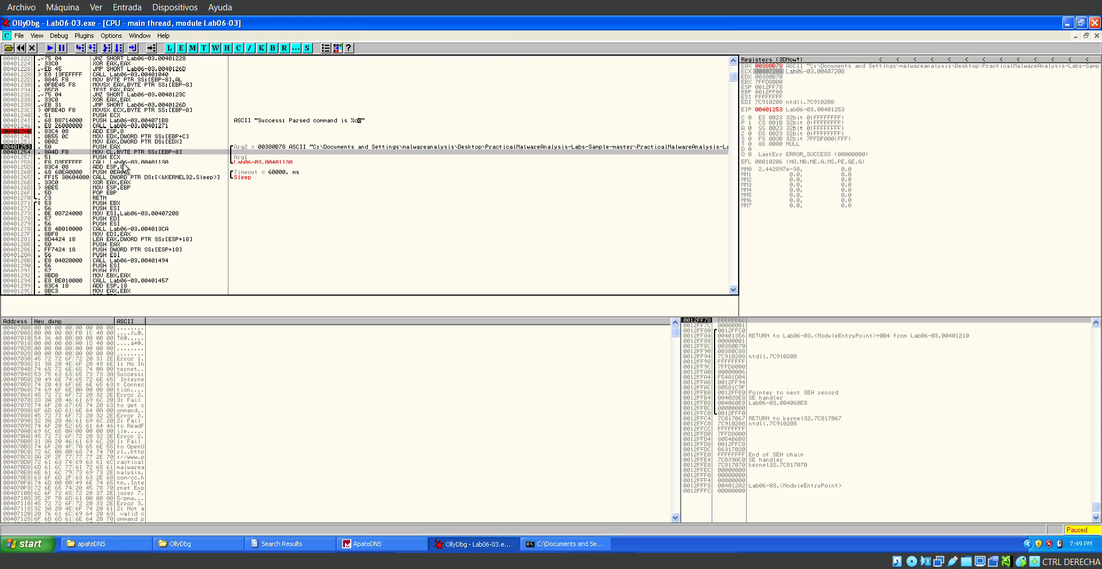
key("Down")
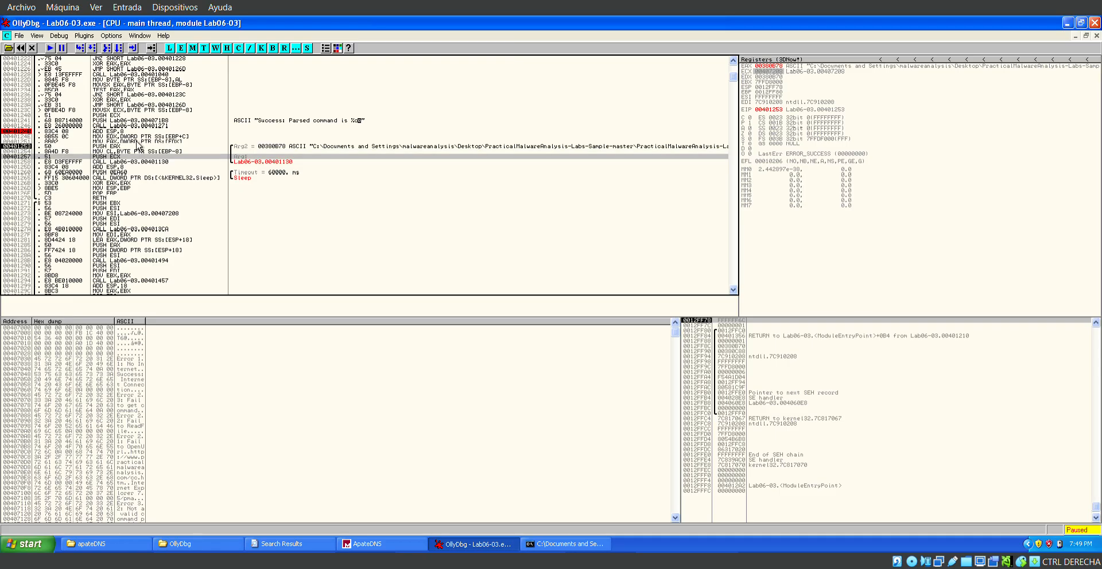
left_click(86, 52)
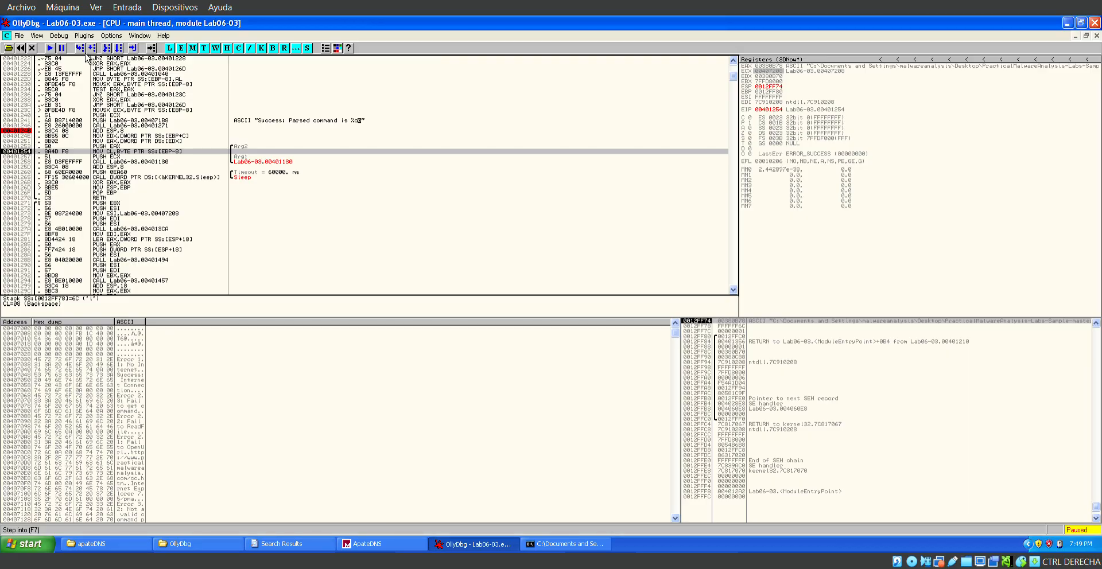
left_click(86, 53)
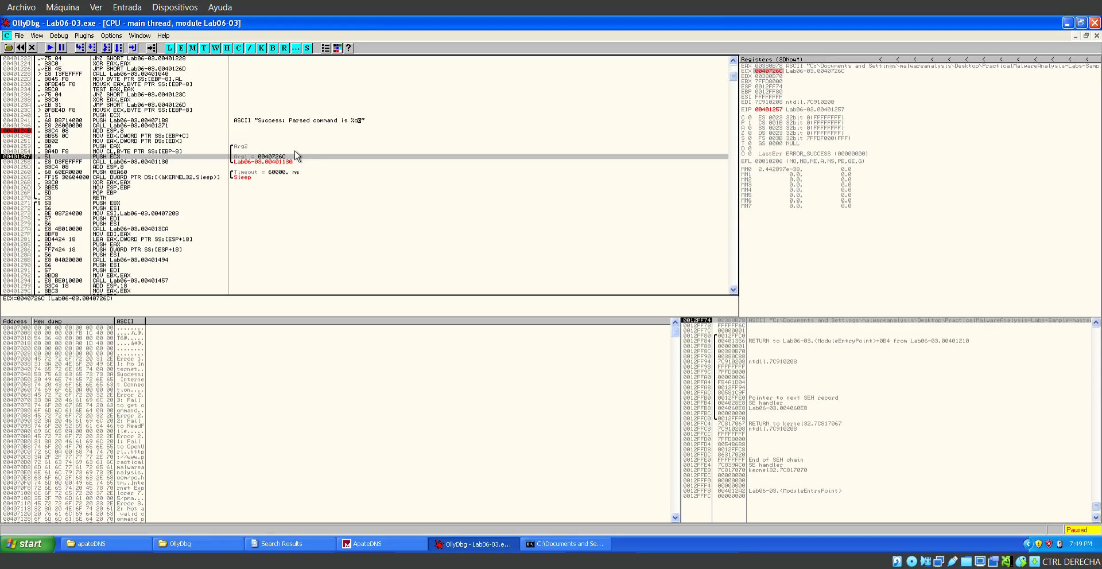
left_click(86, 53)
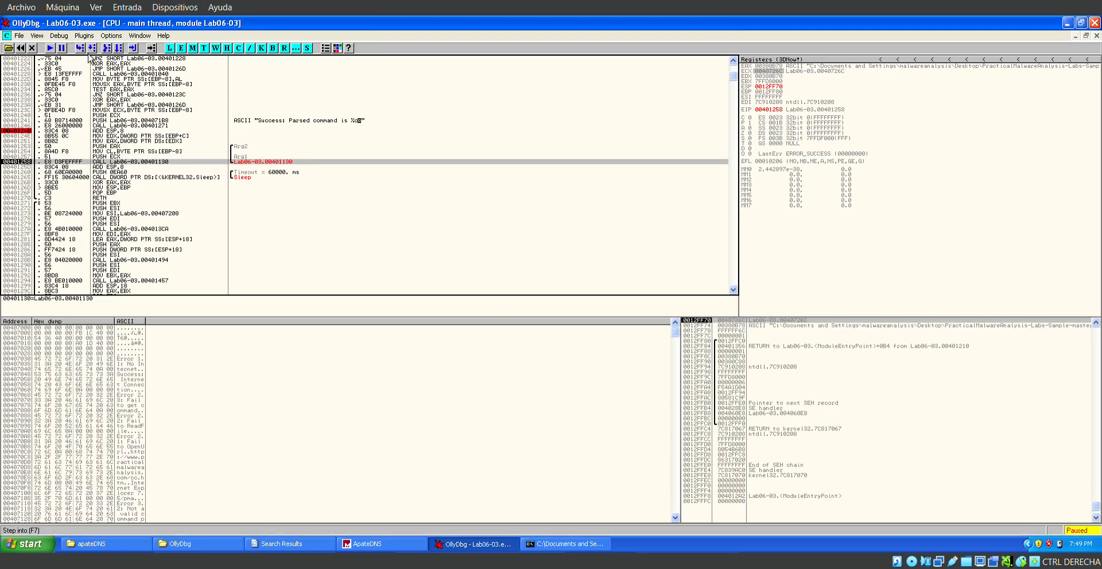
left_click(89, 55)
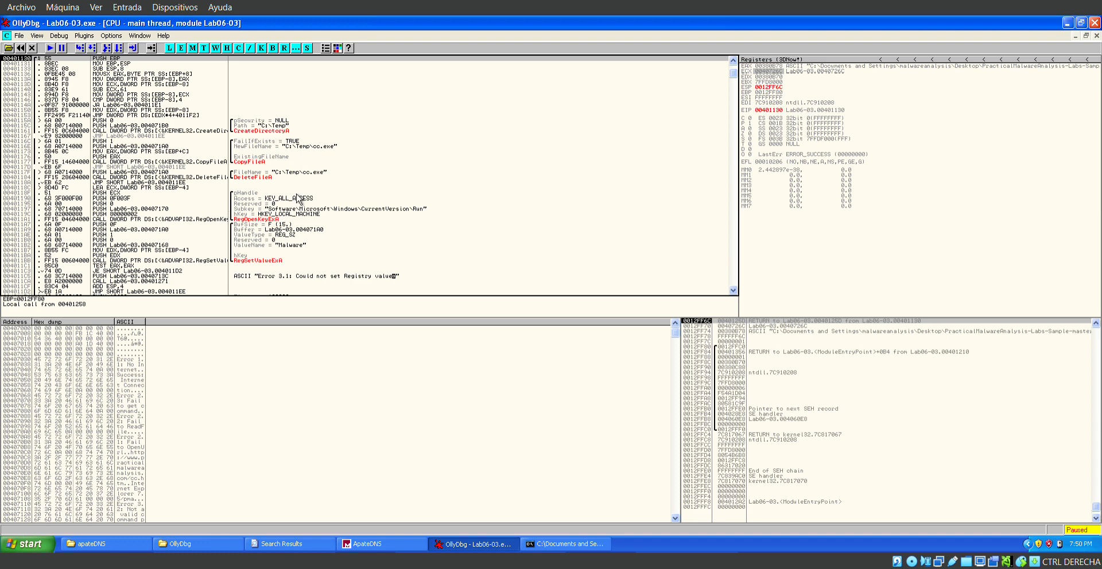
Examine the function at 00401130, covering its directory, file, registry and Sleep calls and the switch table at its end.
scroll(270, 205, "down", 2)
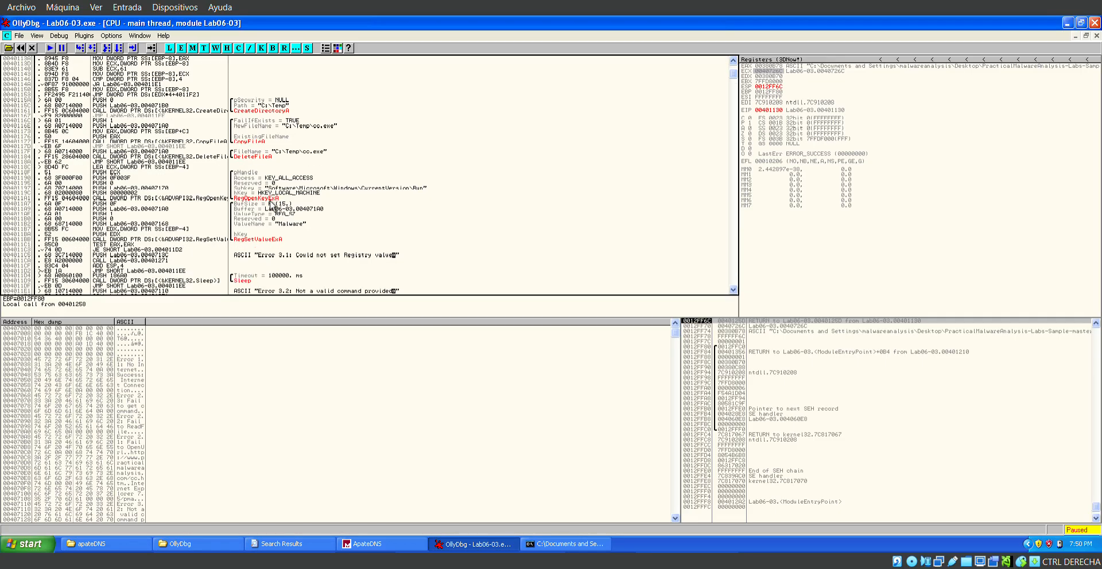
scroll(272, 138, "up", 2)
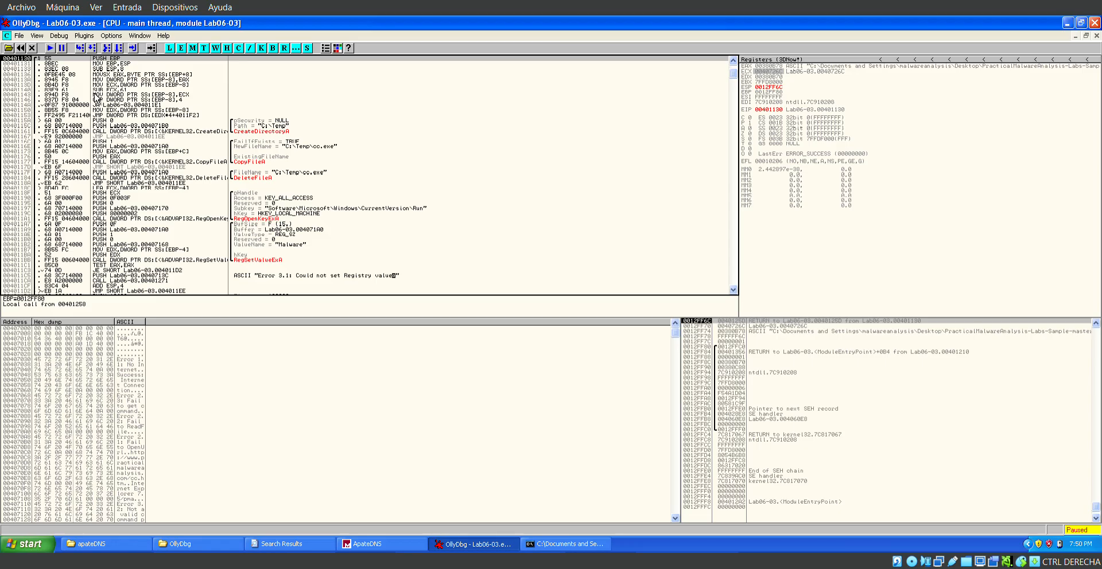
scroll(76, 164, "down", 2)
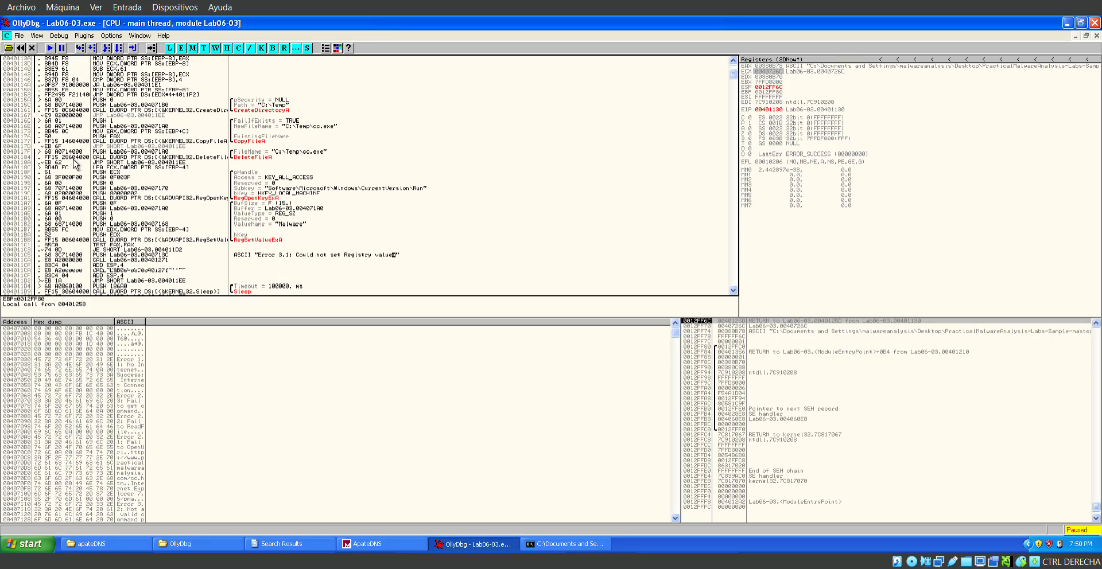
scroll(76, 164, "up", 2)
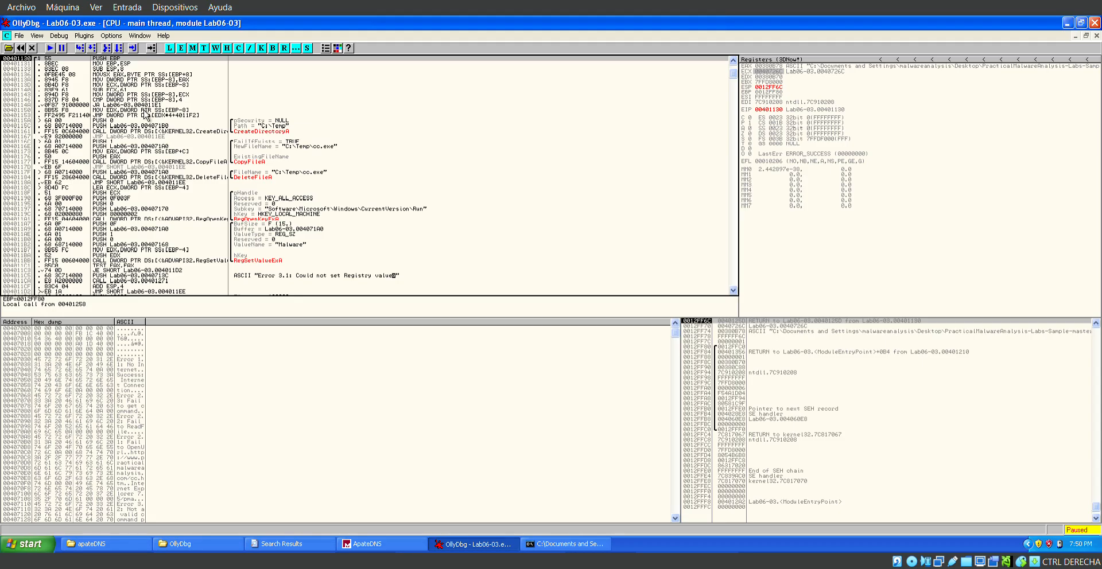
scroll(145, 113, "down", 8)
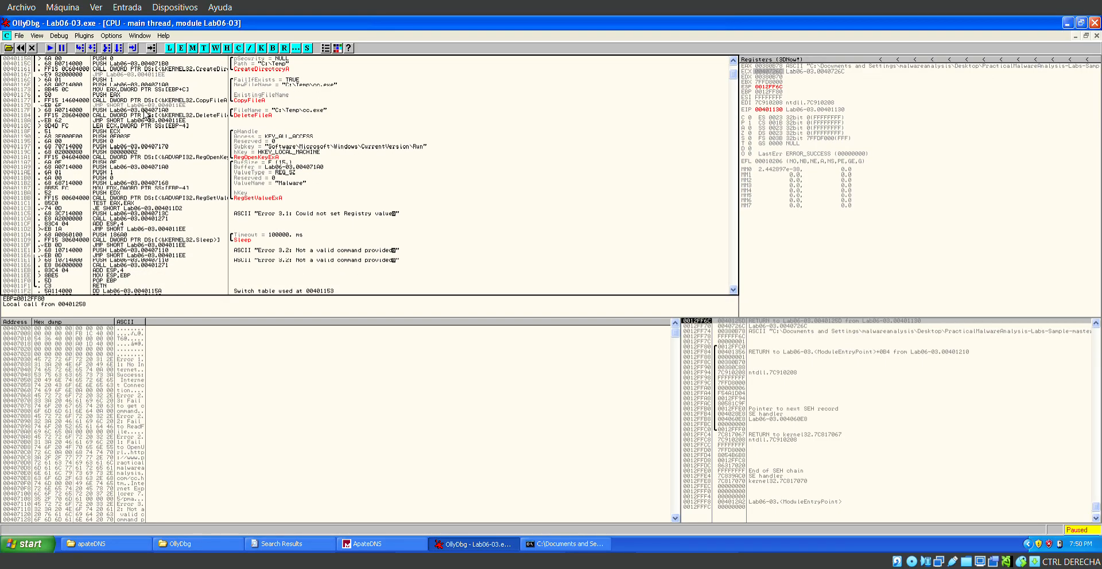
scroll(146, 114, "down", 4)
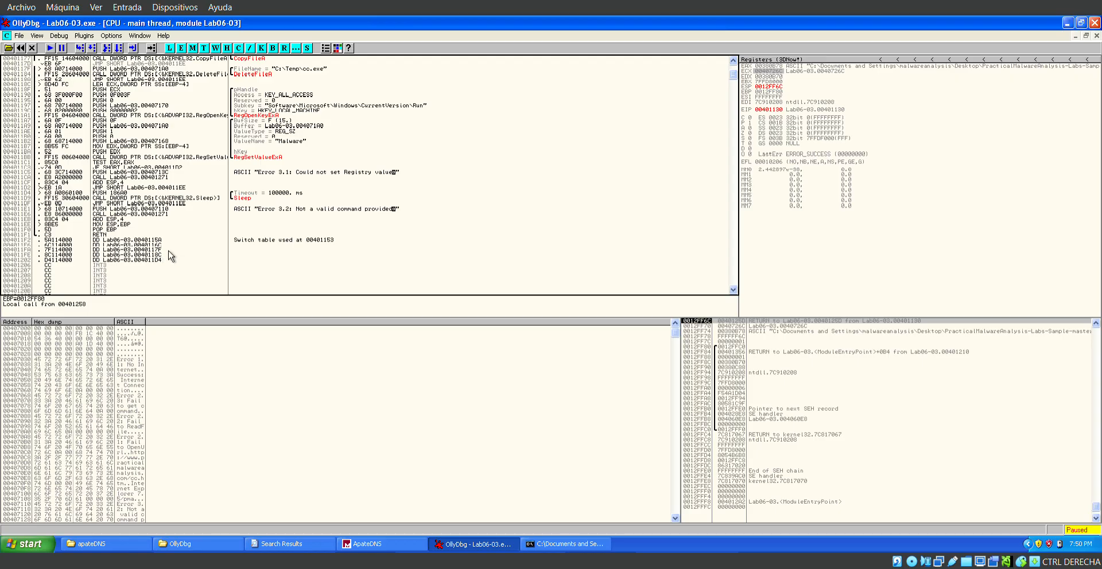
scroll(171, 256, "up", 7)
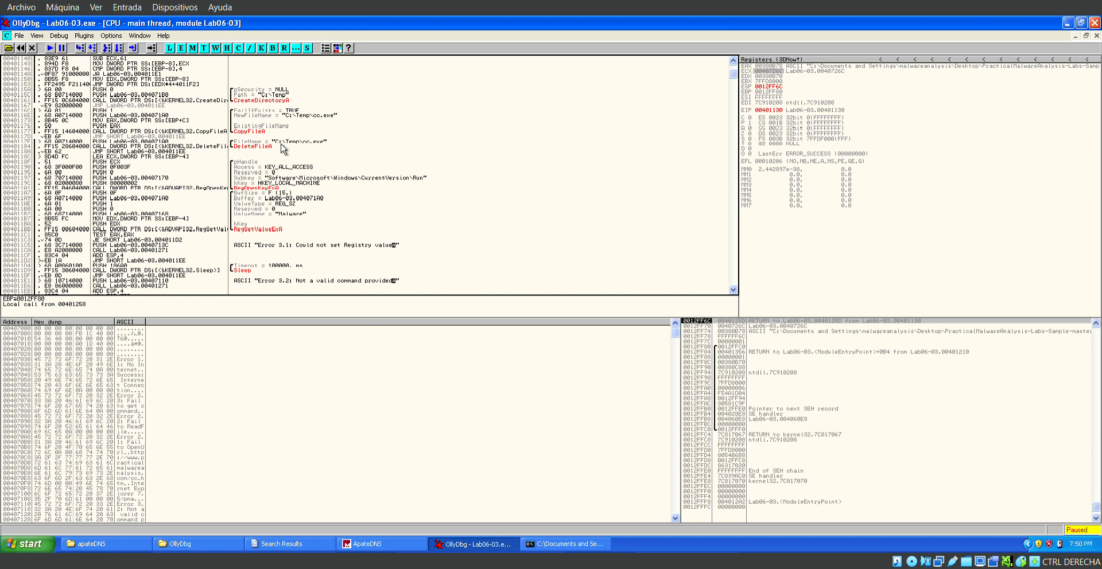
scroll(282, 148, "down", 1)
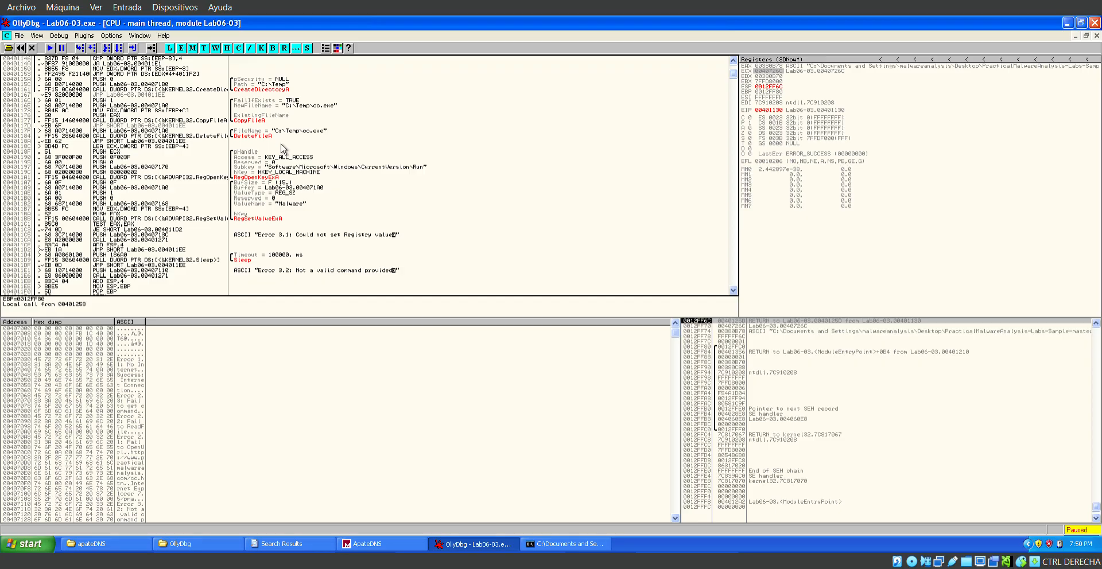
scroll(281, 149, "up", 4)
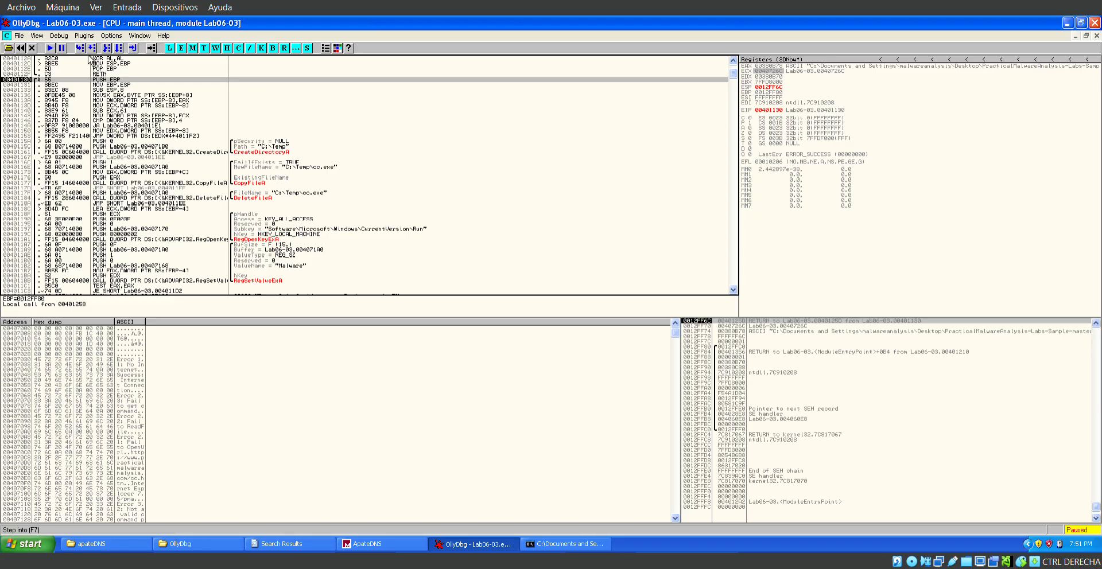
Step through the function's prologue, the parameter loading and SUB ECX,61 to reach the MOV at 00401143.
key("F7")
key("F7")
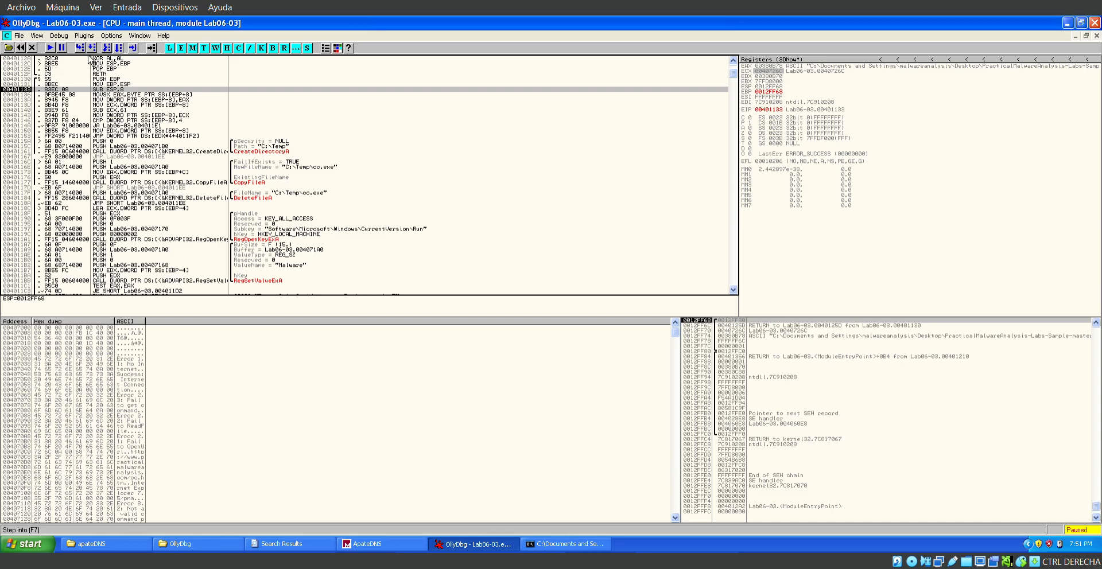
key("F7")
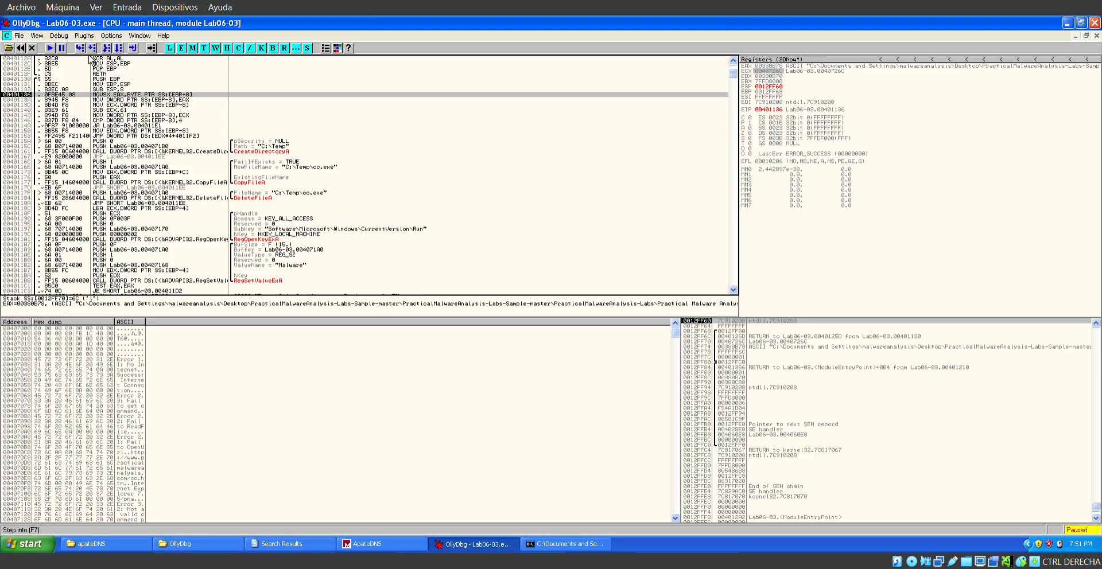
key("F7")
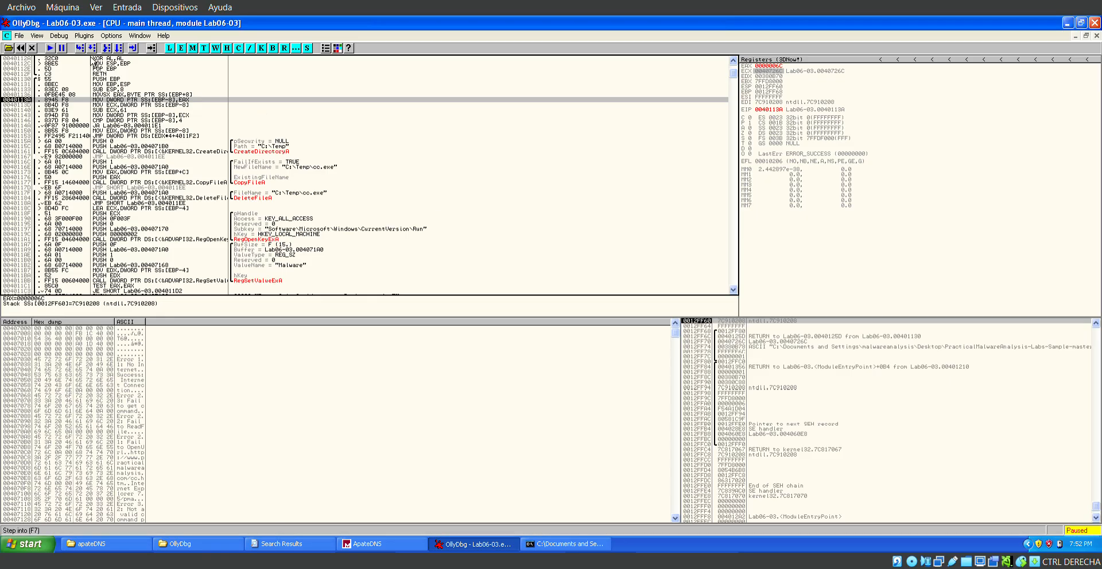
key("F7")
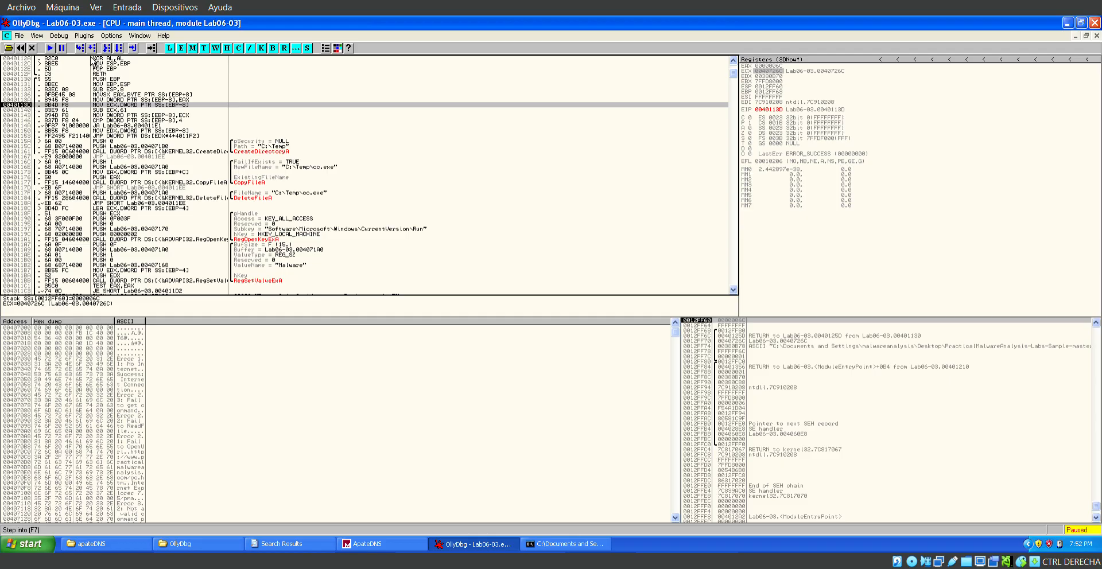
key("F7")
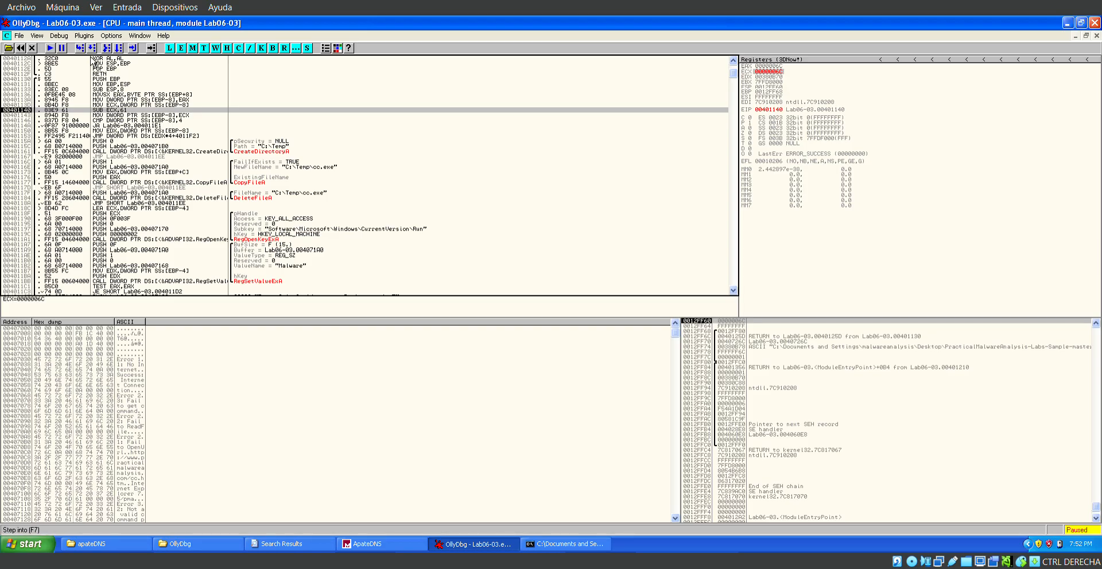
key("F7")
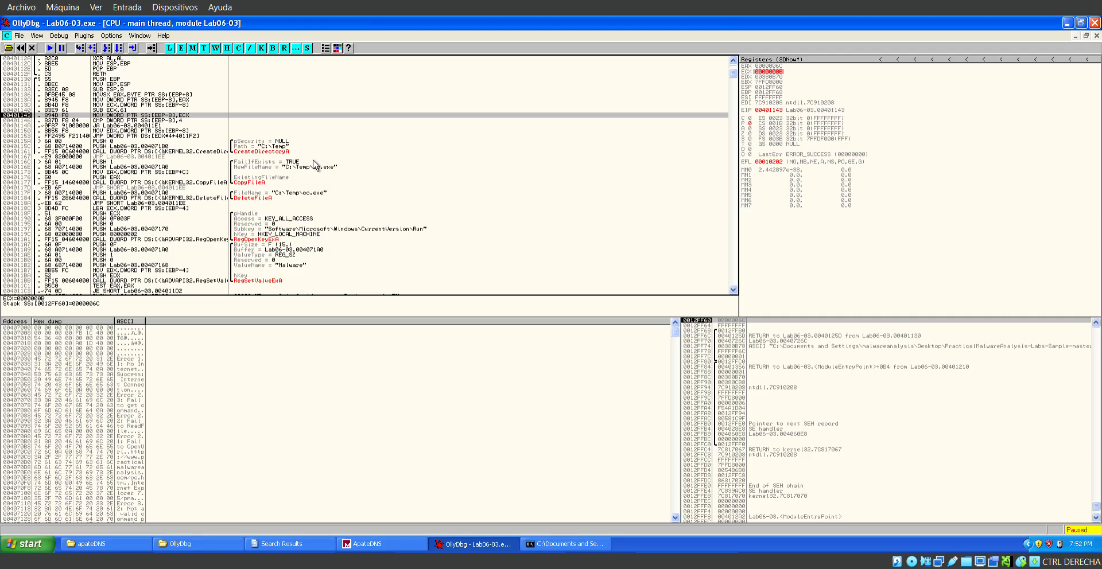
Execute the MOV that stores ECX at EBP-8 to reach the comparison with 4 at 00401146.
scroll(230, 156, "down", 2)
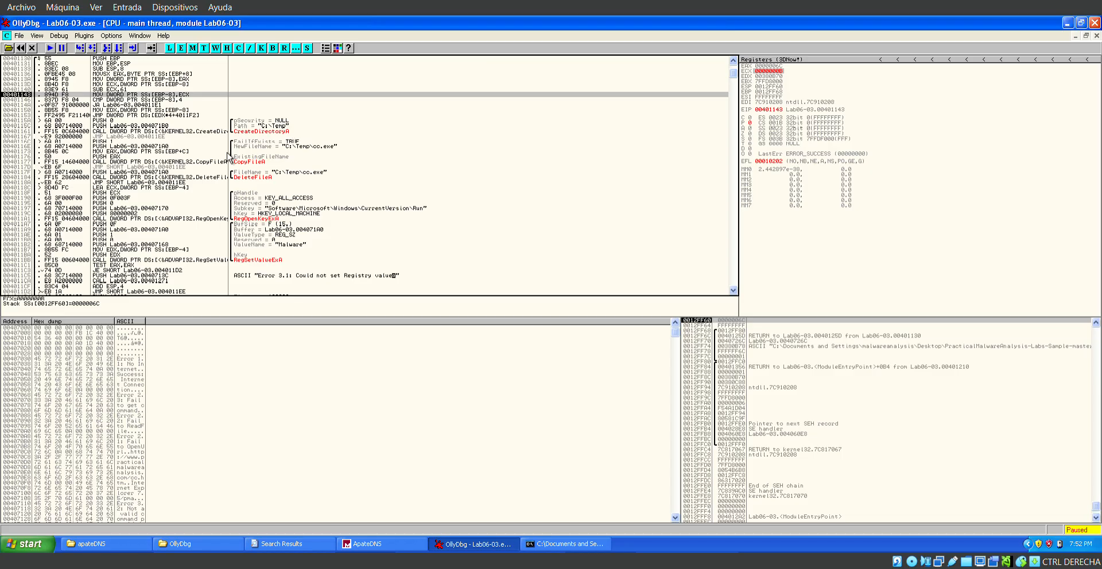
left_click(161, 116)
left_click(173, 90)
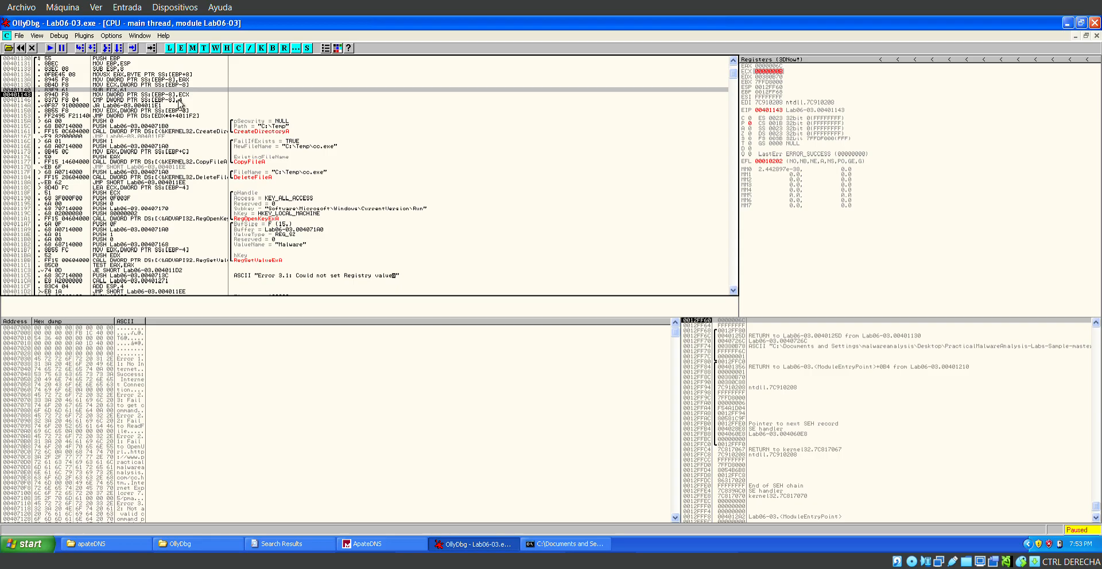
left_click(84, 50)
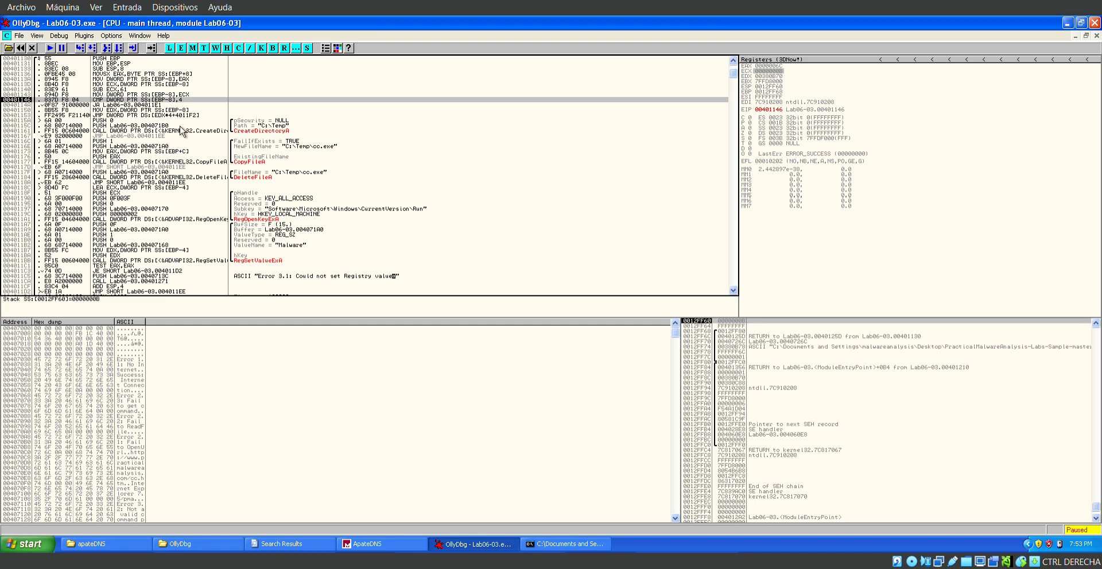
Follow the target of the JA at 0040114A to the code at 004011E1 and review the switch branches it would skip.
key("Down")
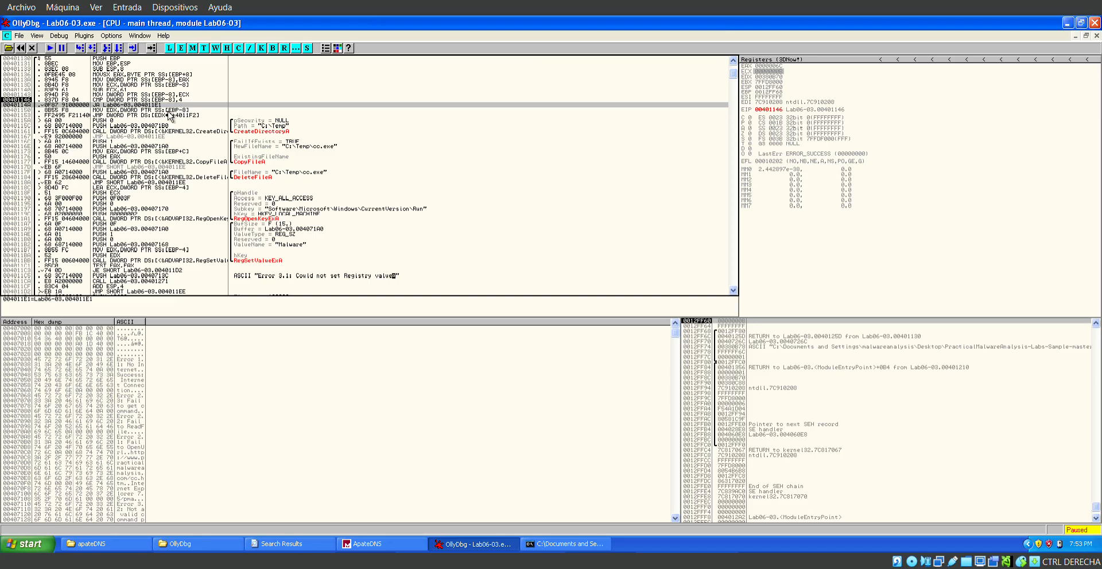
scroll(166, 223, "down", 1)
scroll(166, 223, "down", 1)
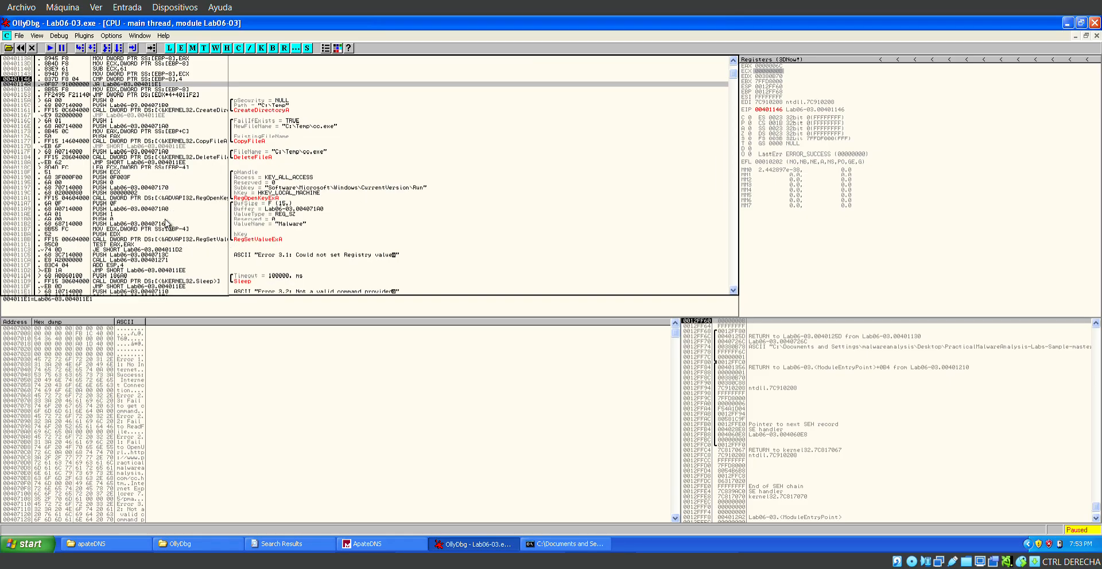
scroll(166, 224, "down", 2)
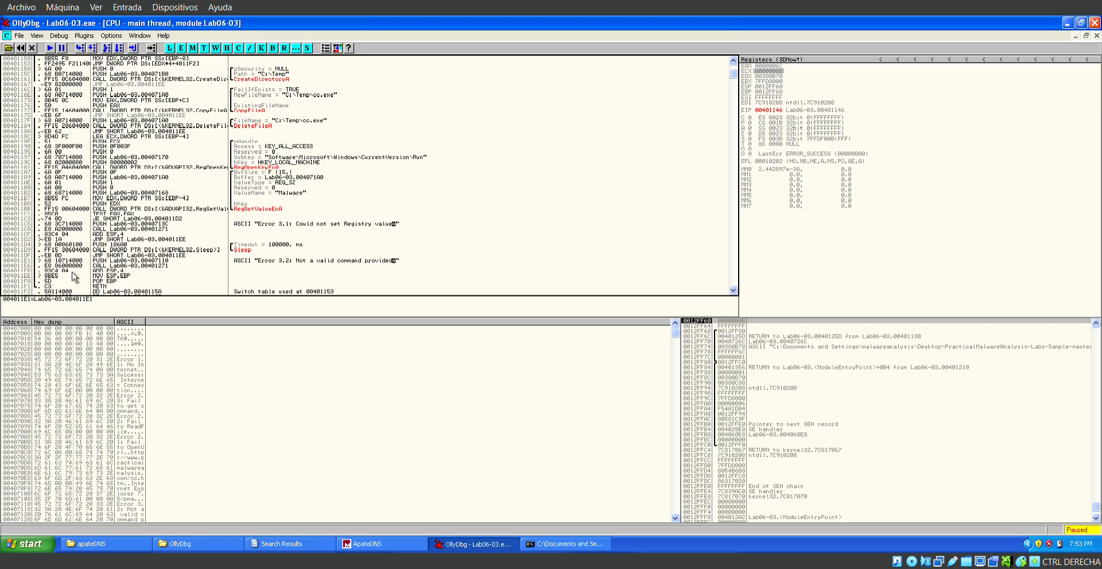
left_click(86, 261)
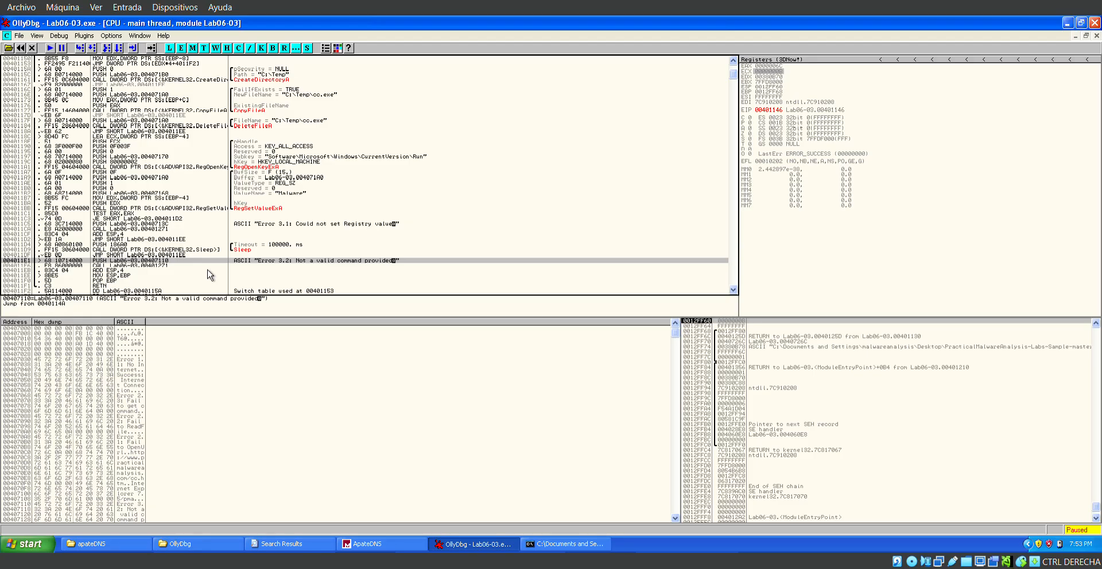
scroll(197, 202, "up", 2)
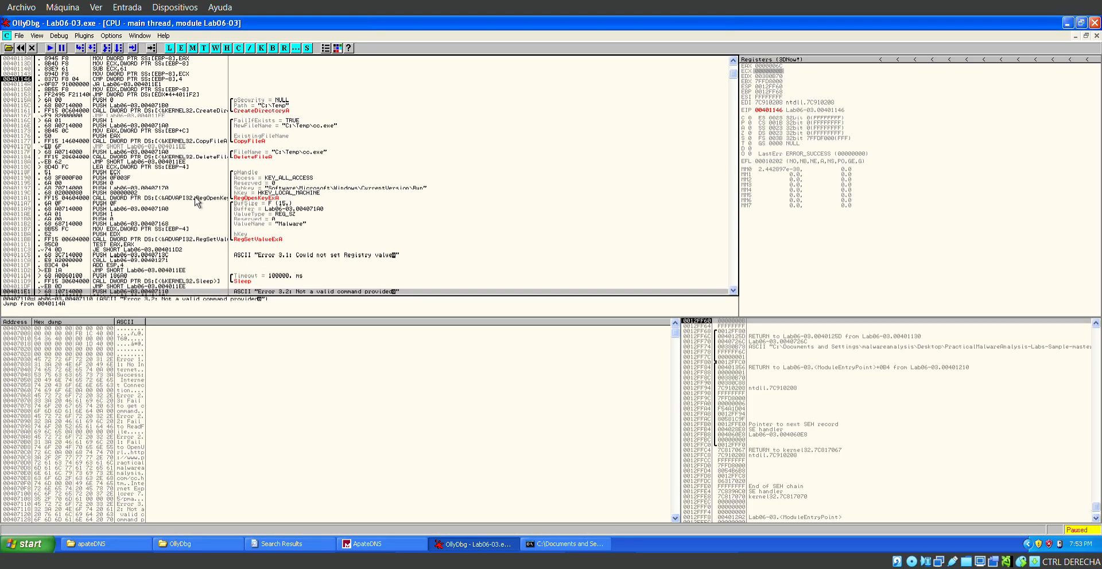
scroll(197, 202, "up", 2)
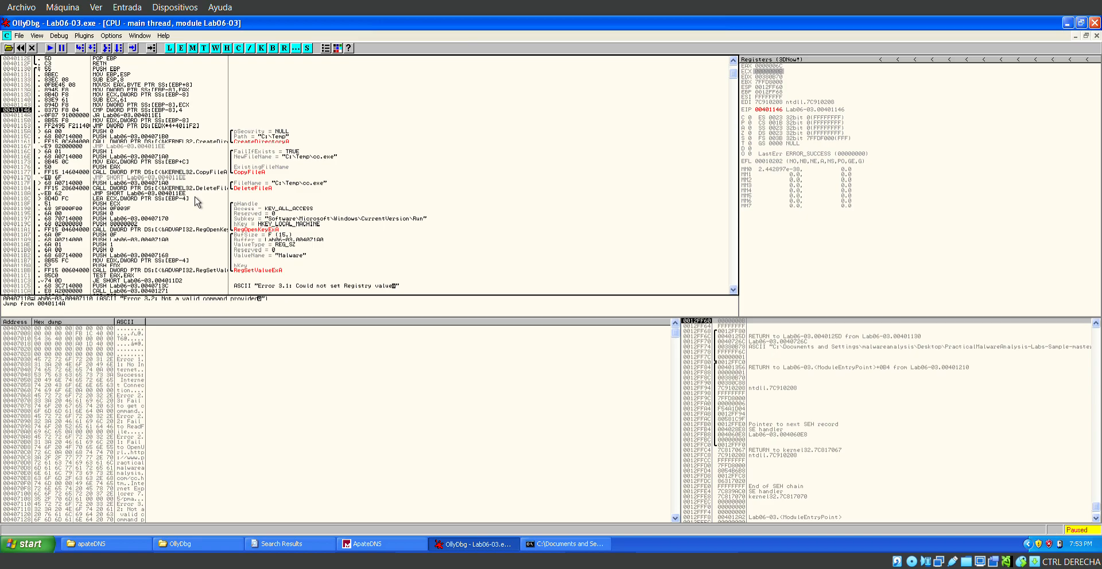
Review the comparison with 4 at 00401146, the JA after it and the MOV EDX leading to the indexed jump.
left_click(182, 110)
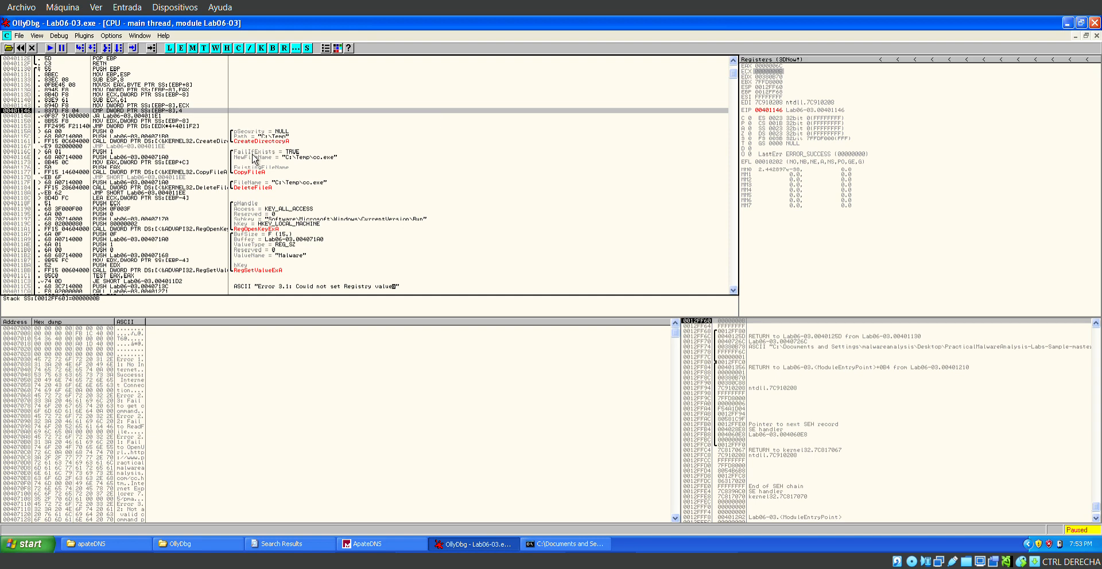
scroll(253, 159, "up", 1)
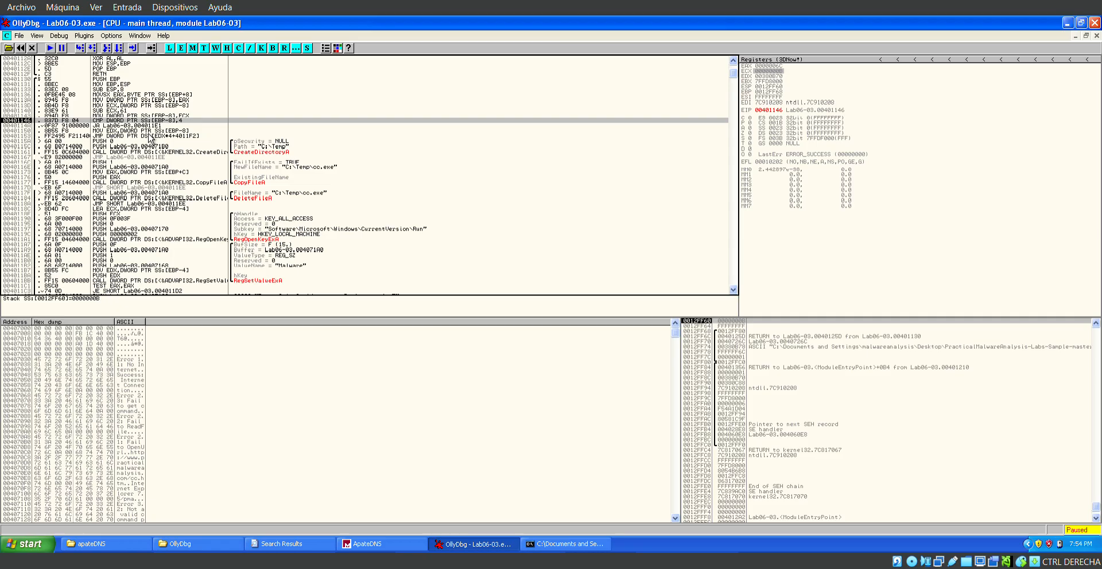
key("Down")
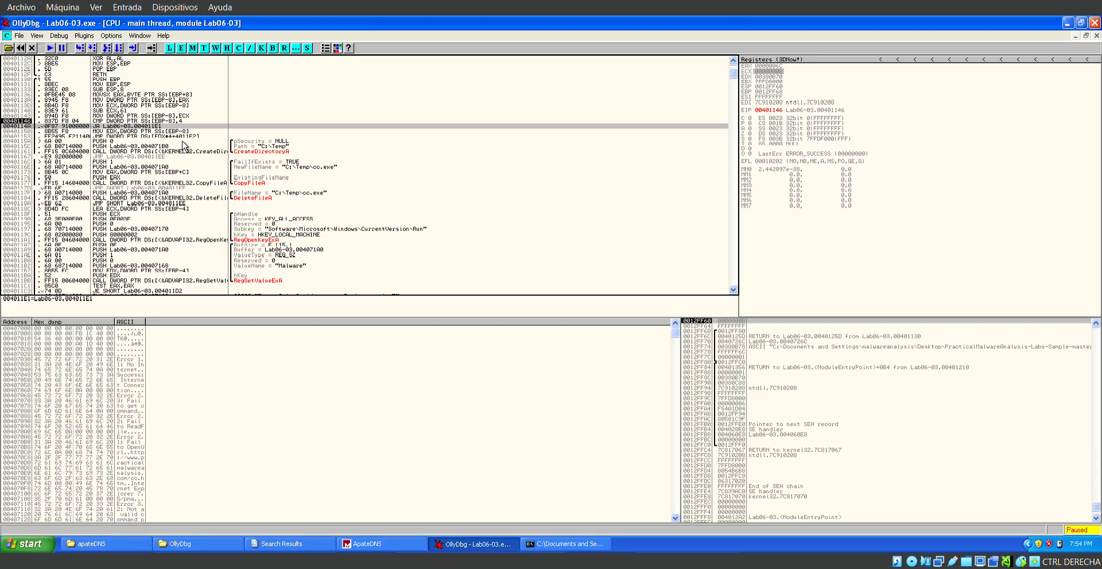
key("Down")
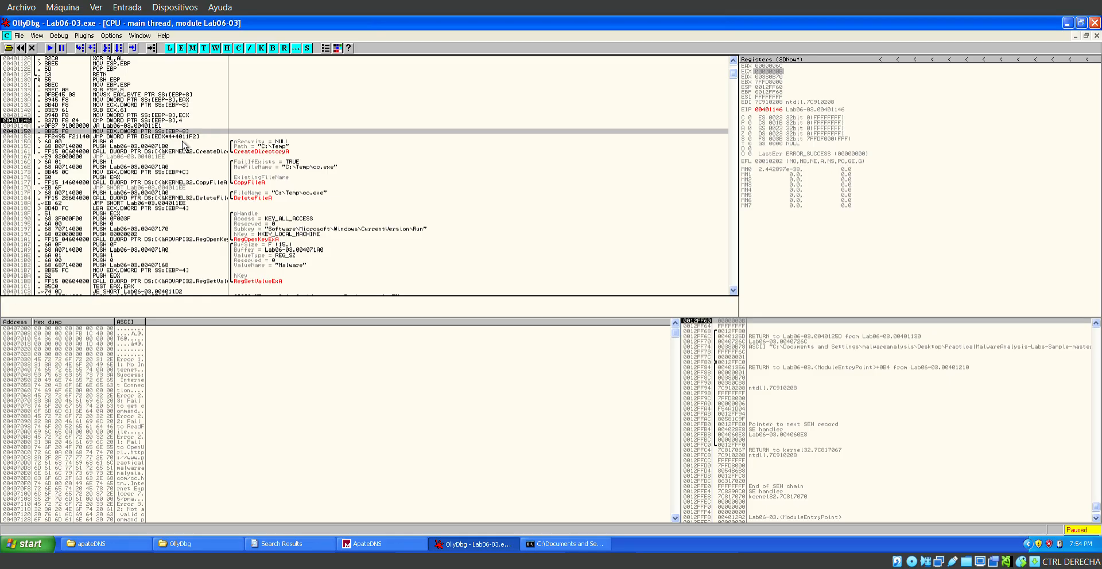
key("Up")
key("Up")
key("Up")
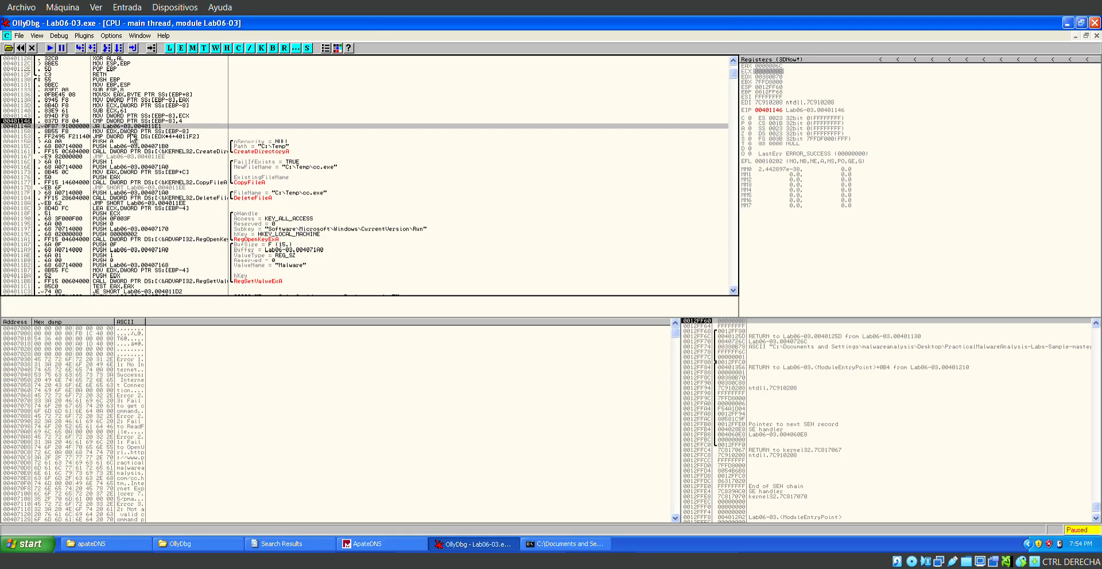
key("Down")
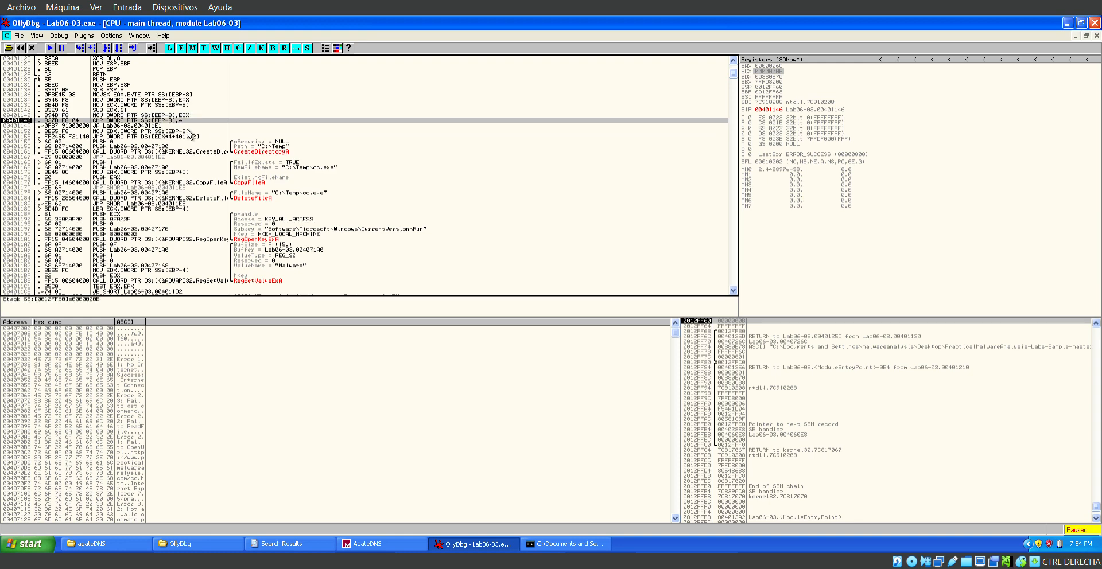
Change the stack value at 0012FF60, the variable compared with 4, to hexadecimal 00000000.
left_click(746, 322)
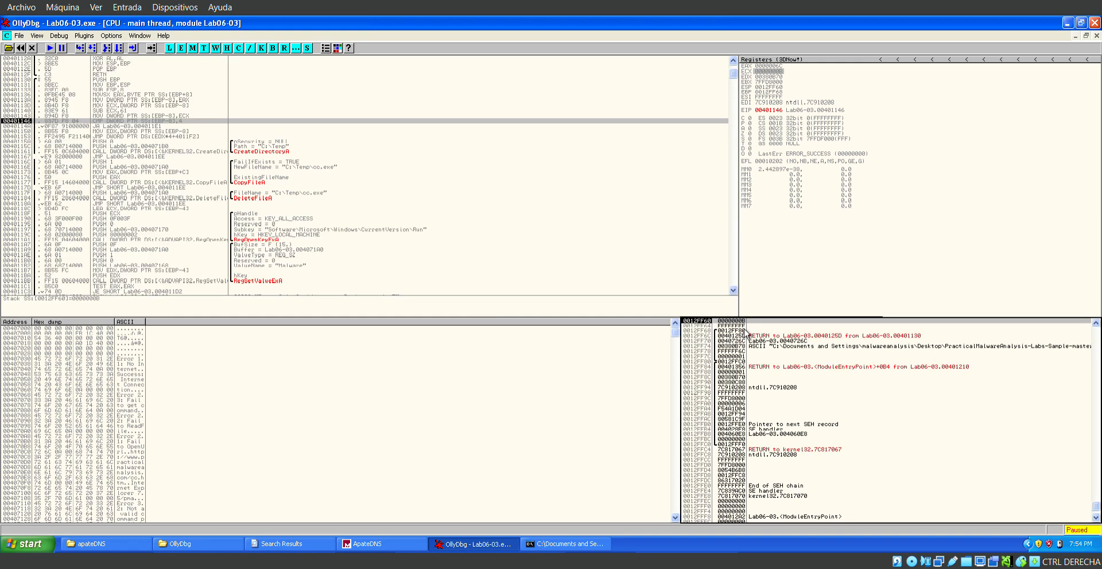
right_click(746, 331)
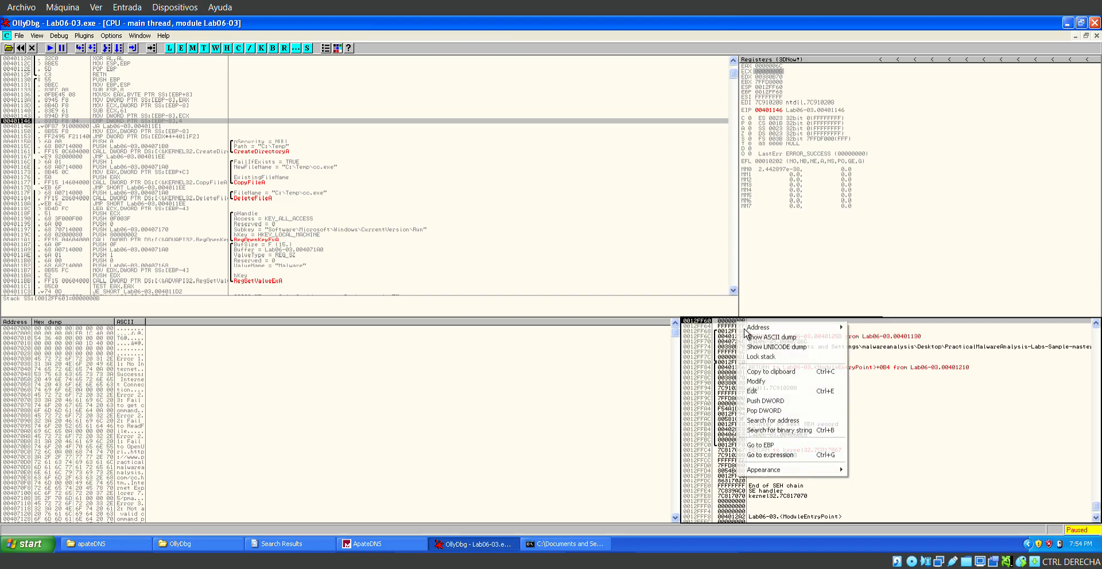
left_click(779, 381)
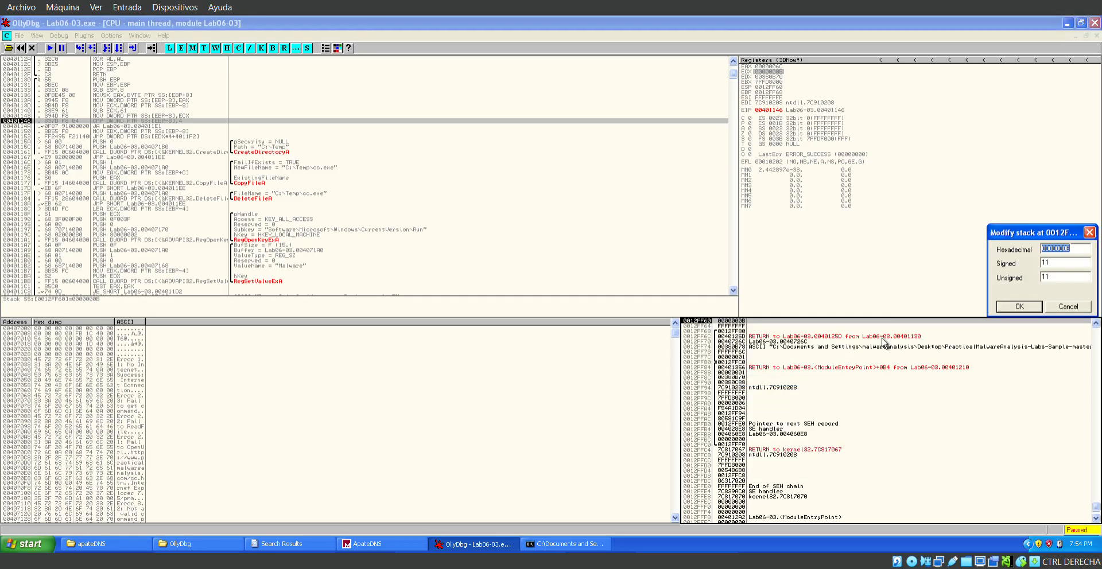
type("0000000")
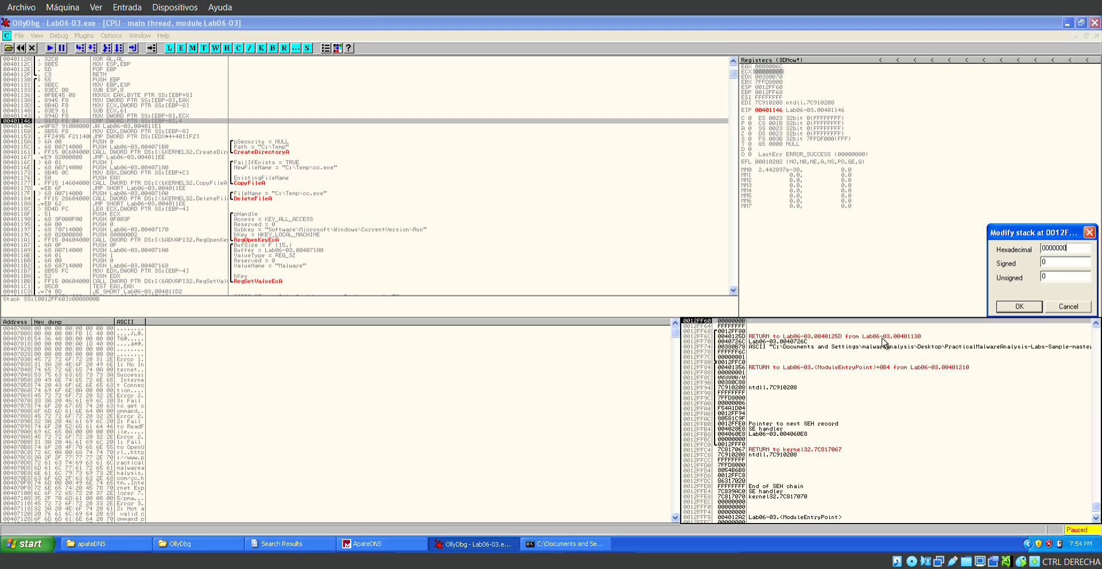
type("0")
left_click(1019, 307)
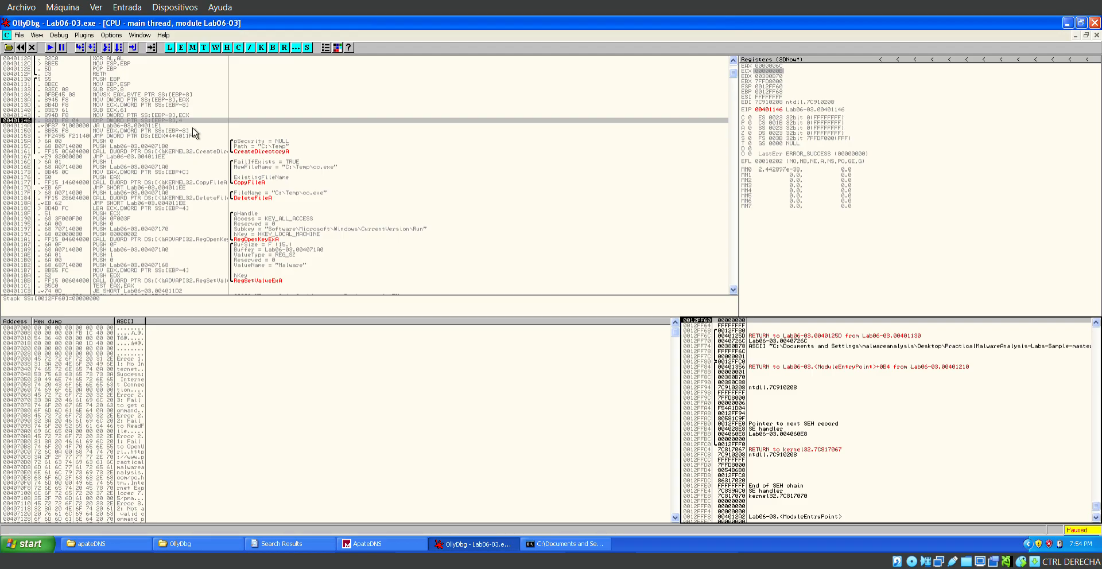
Step through the comparison, the JA and the MOV into EDX to reach the indexed JMP at 00401153.
left_click(160, 131)
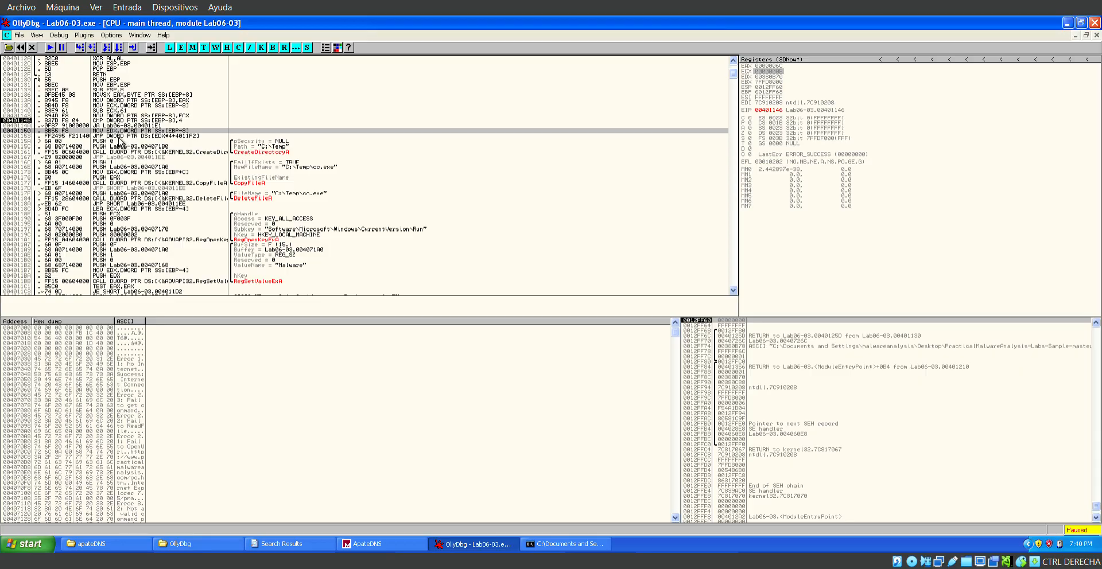
left_click(80, 47)
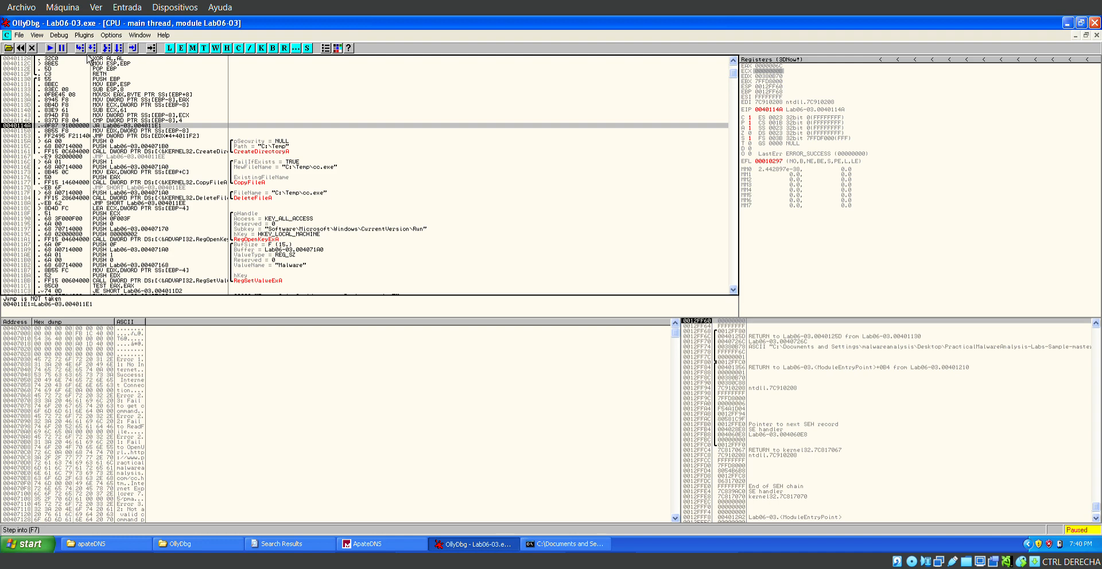
key("F7")
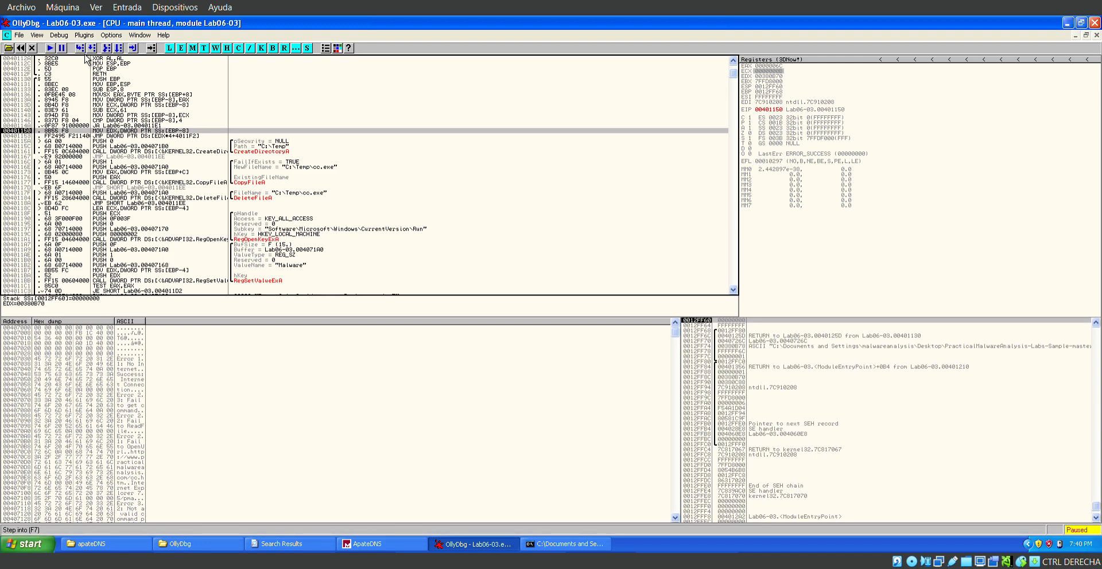
key("F7")
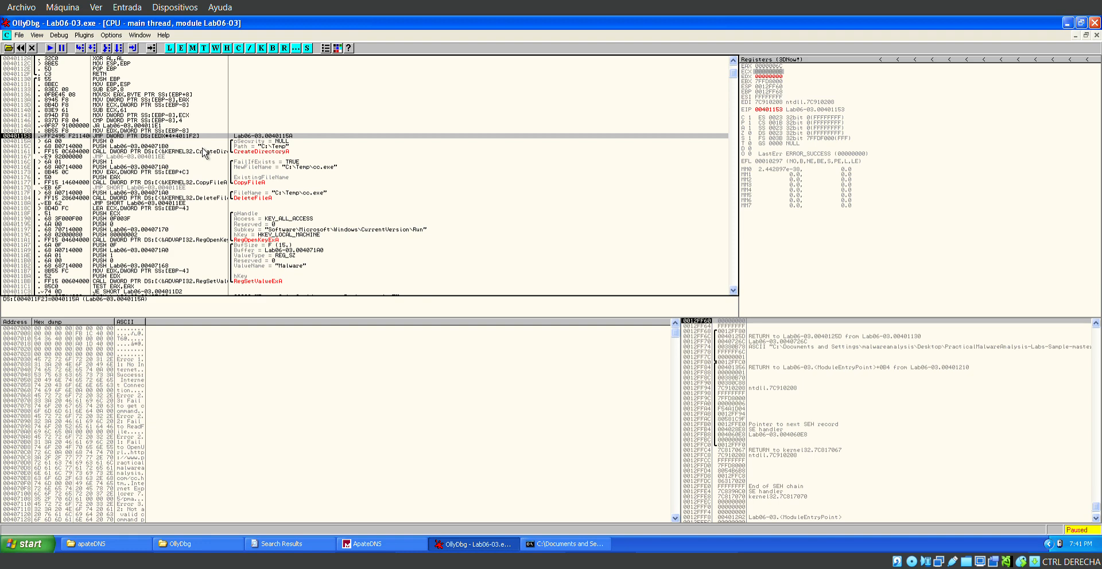
Examine the switch table at 004011F2 and go through its entries for the branch addresses used by the indexed jump.
scroll(203, 153, "down", 4)
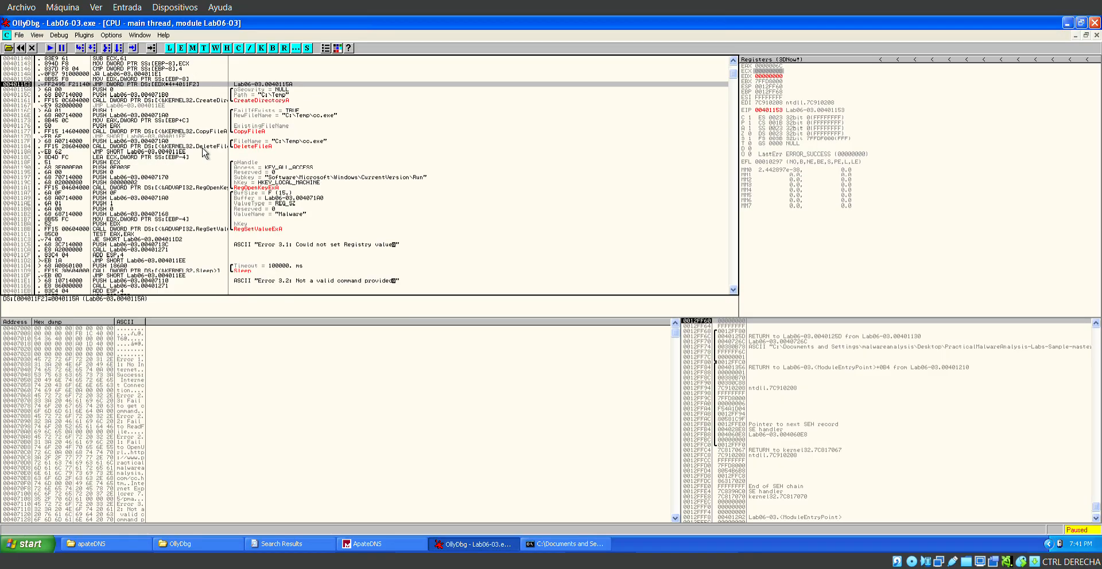
scroll(113, 283, "down", 2)
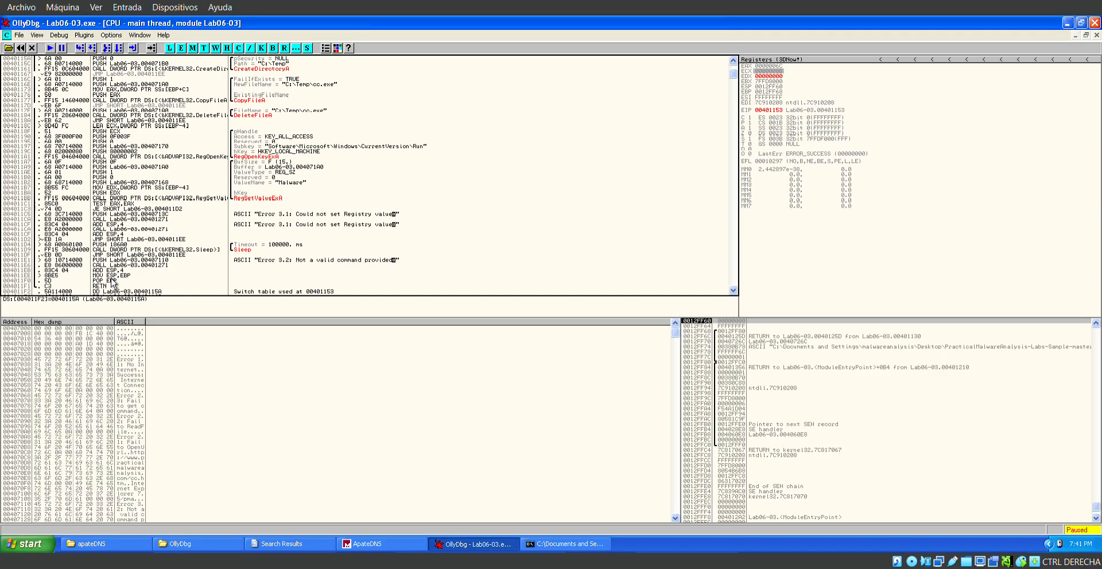
left_click(76, 282)
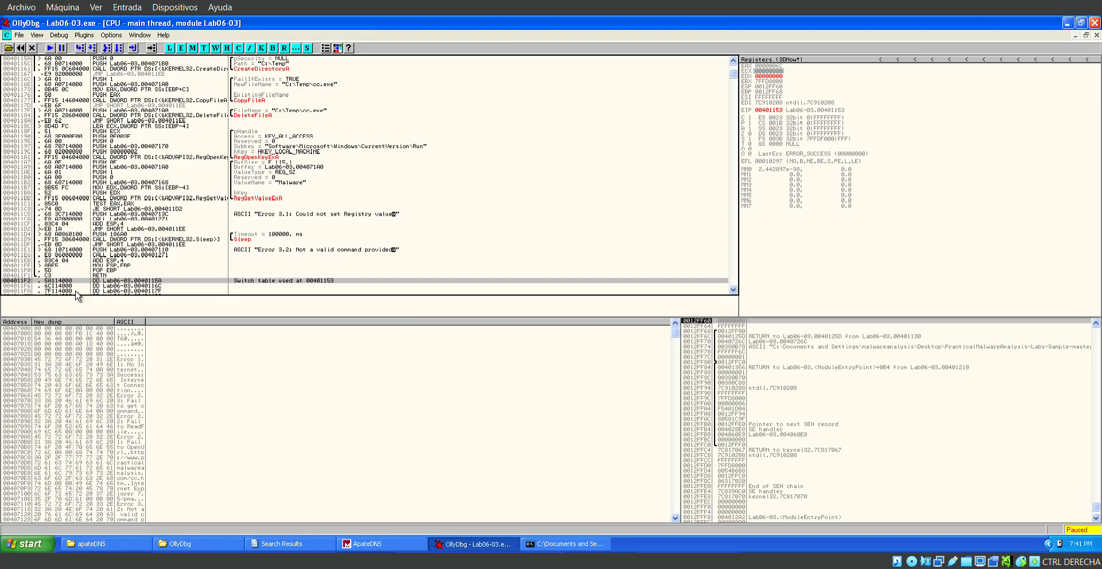
scroll(192, 271, "down", 1)
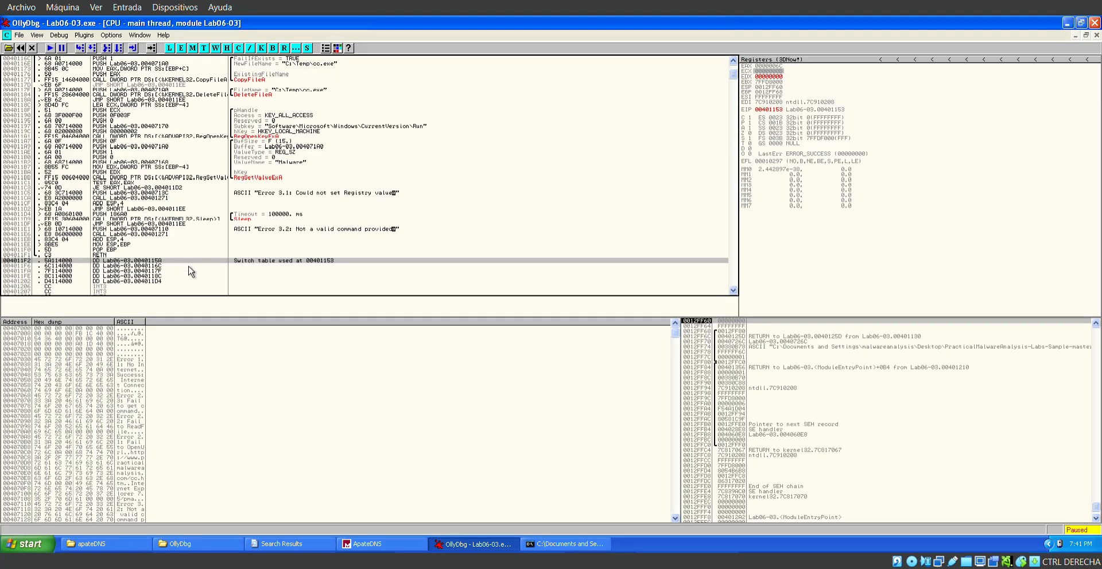
left_click(182, 270)
key("Up")
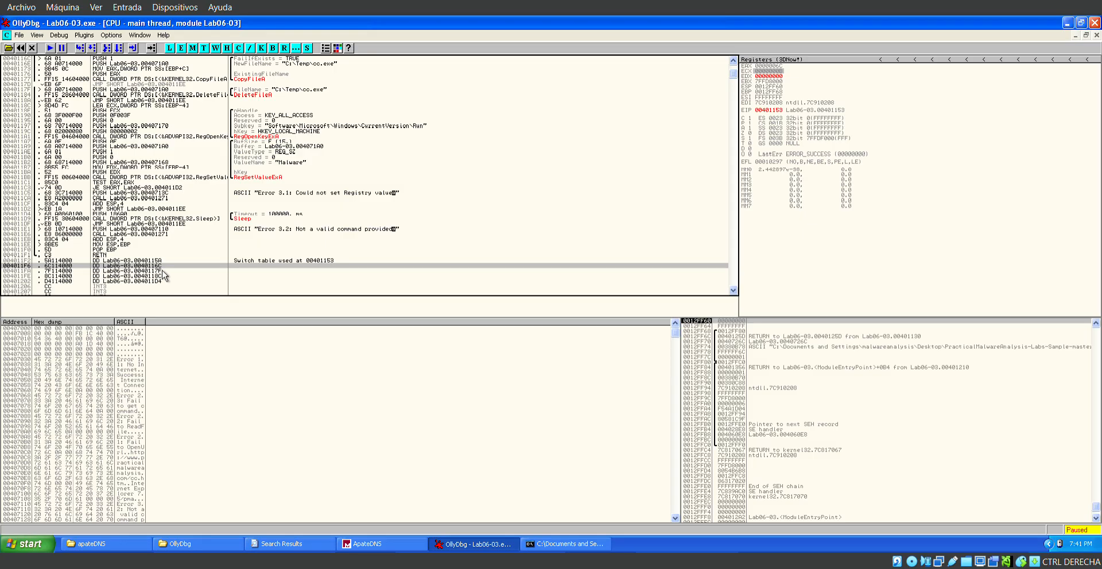
key("Down")
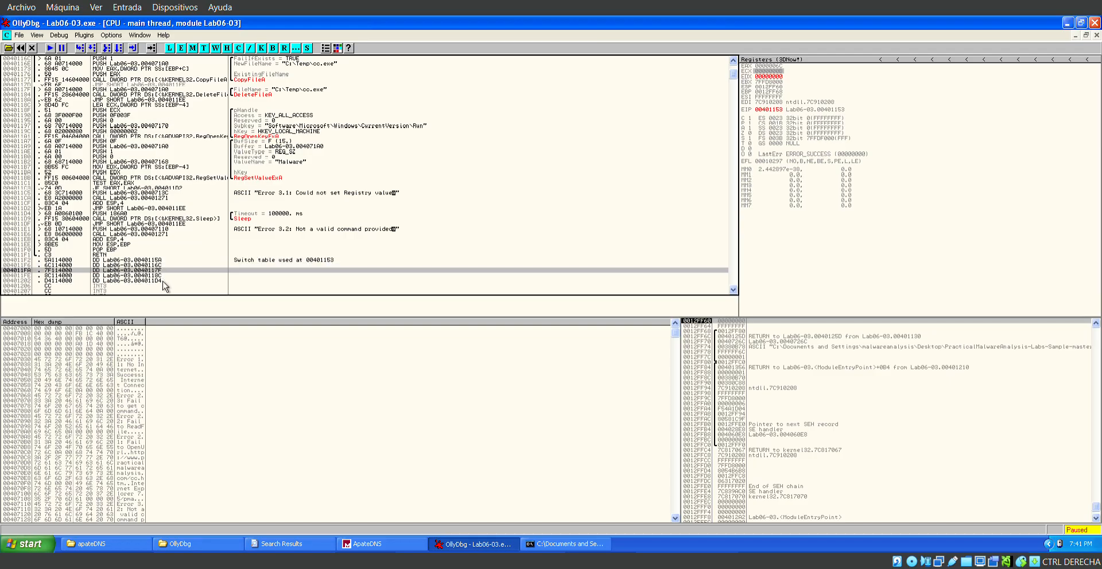
key("Down")
Review the switch branches from CreateDirectoryA to RegSetValueExA and inspect the buffer pushed at 004011A9 for the registry value.
scroll(165, 290, "up", 6)
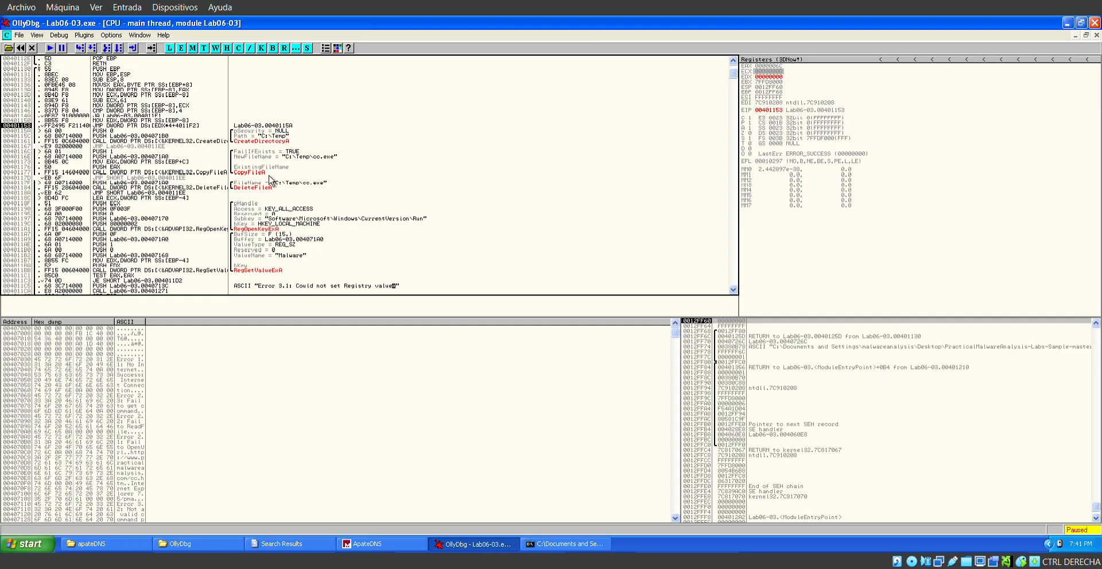
scroll(311, 211, "down", 2)
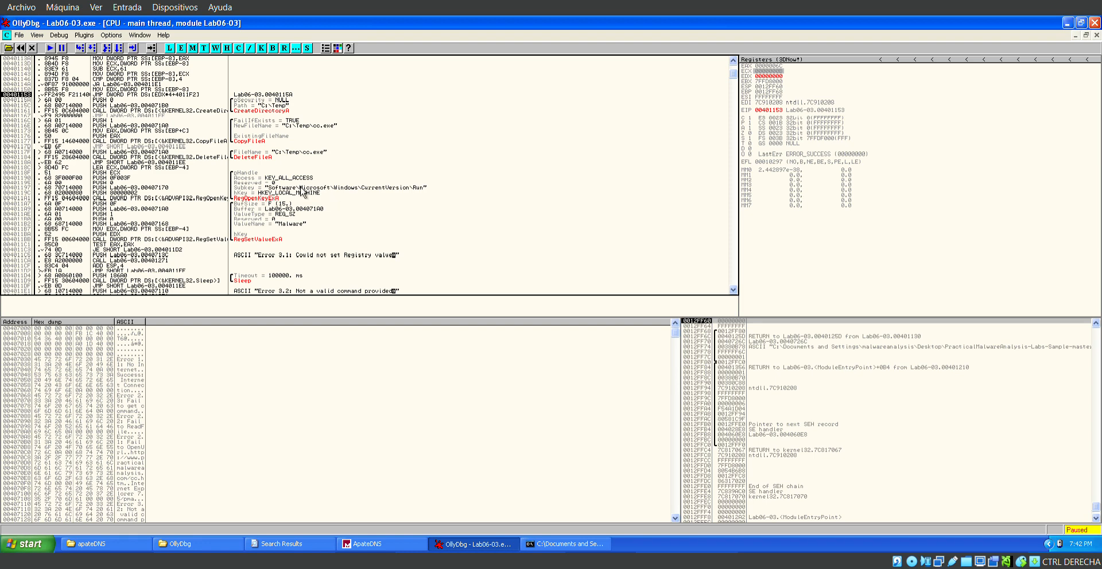
scroll(308, 225, "down", 1)
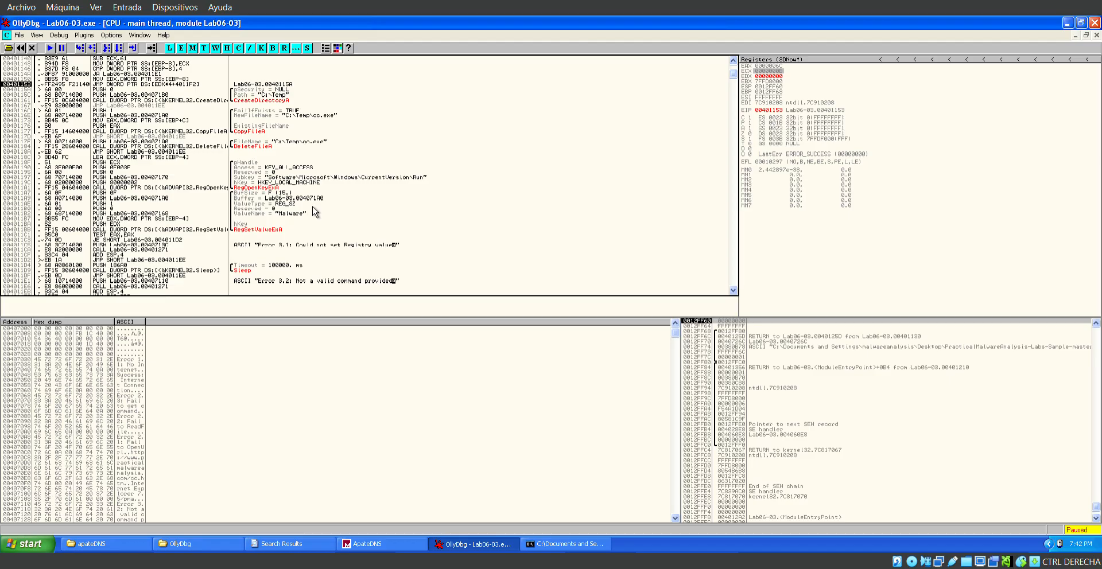
left_click(313, 198)
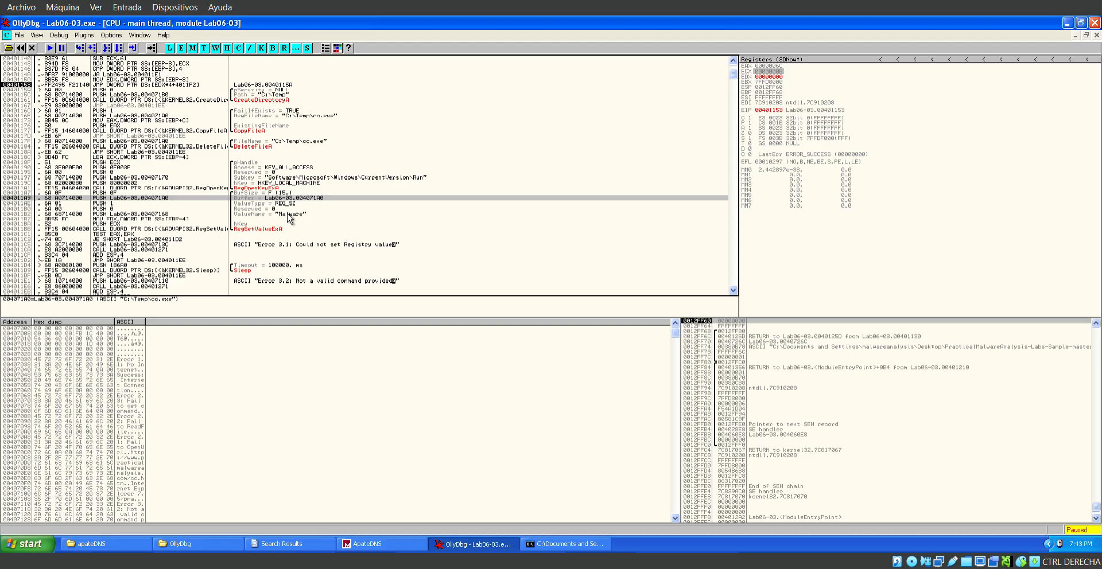
Examine the preceding download function, covering its InternetOpenUrlA and InternetReadFile calls, error strings and the character comparisons that parse the command.
scroll(290, 218, "up", 15)
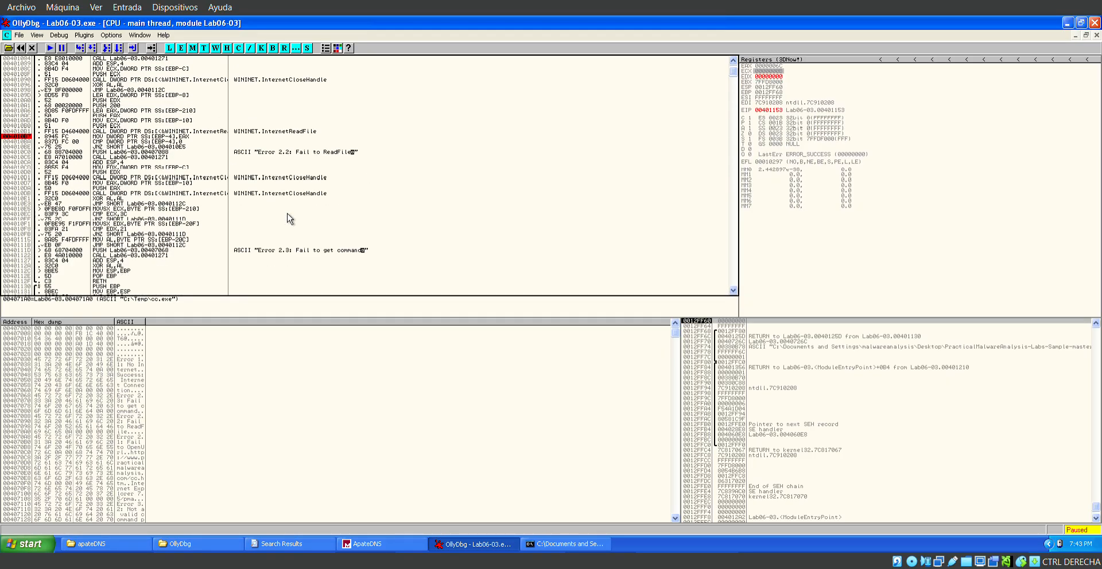
scroll(289, 218, "up", 4)
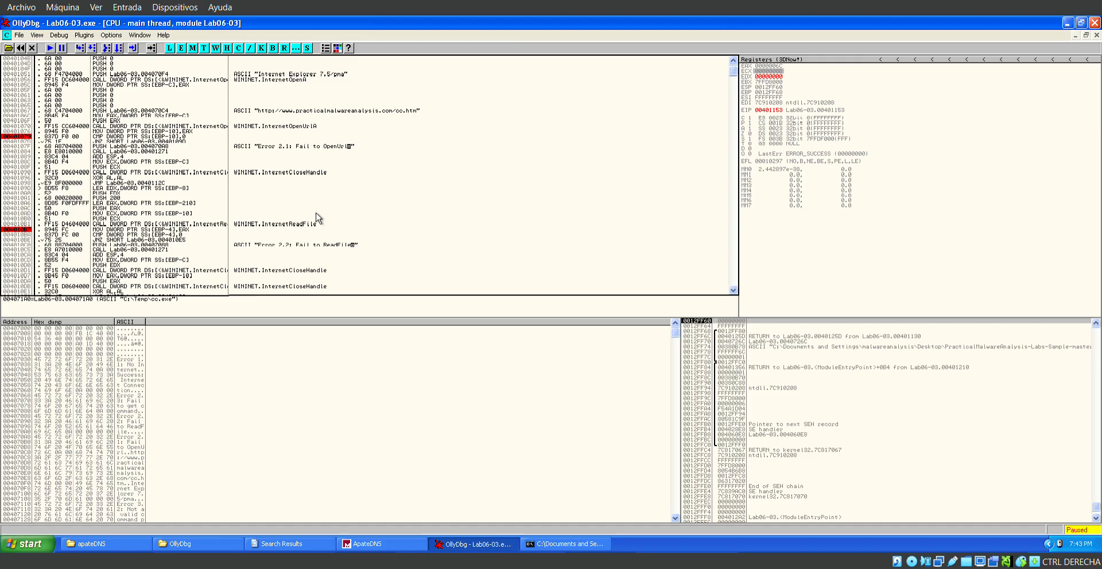
scroll(325, 148, "down", 2)
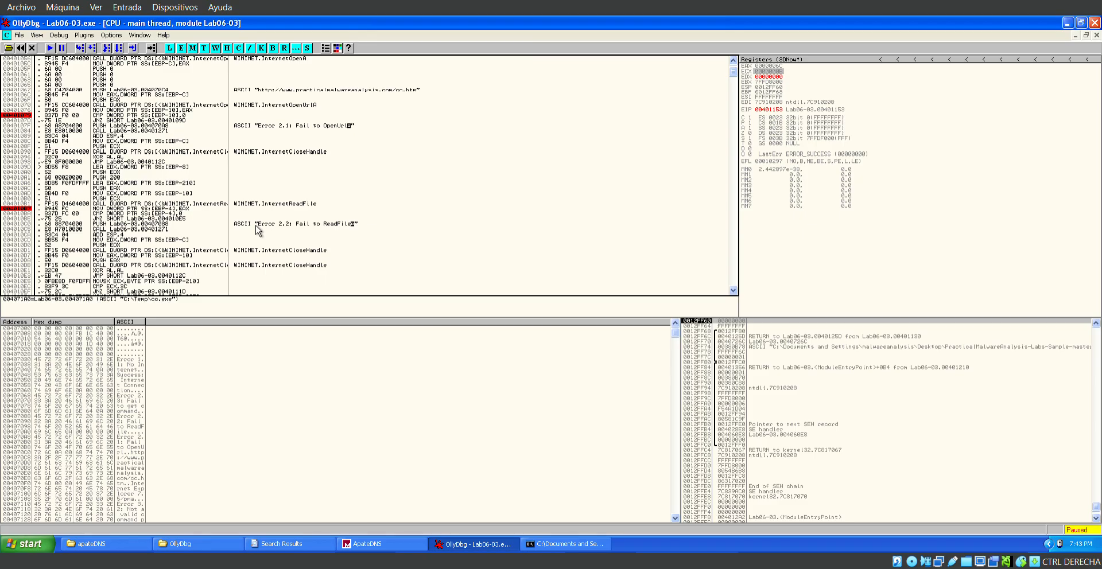
scroll(257, 230, "down", 2)
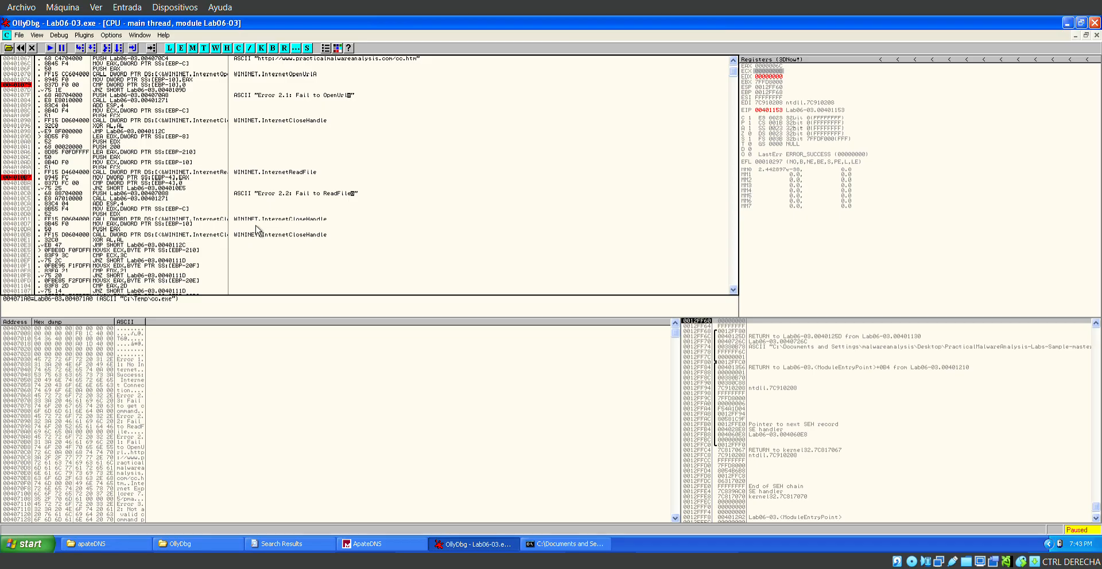
scroll(257, 231, "down", 5)
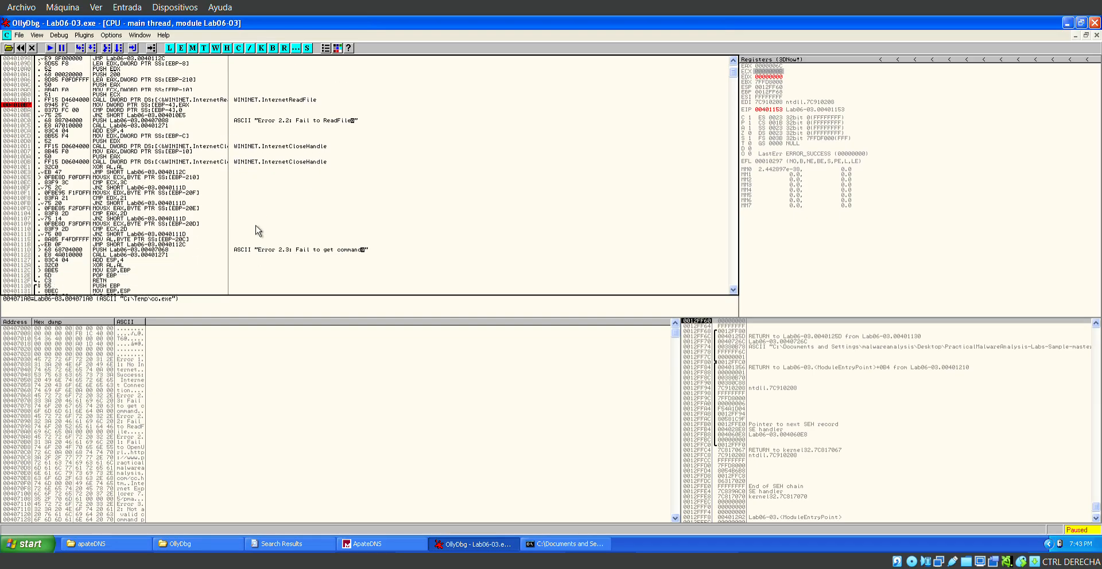
Return to the function at 00401130 and recheck its CopyFileA, DeleteFileA, registry and Sleep branches.
scroll(257, 230, "down", 10)
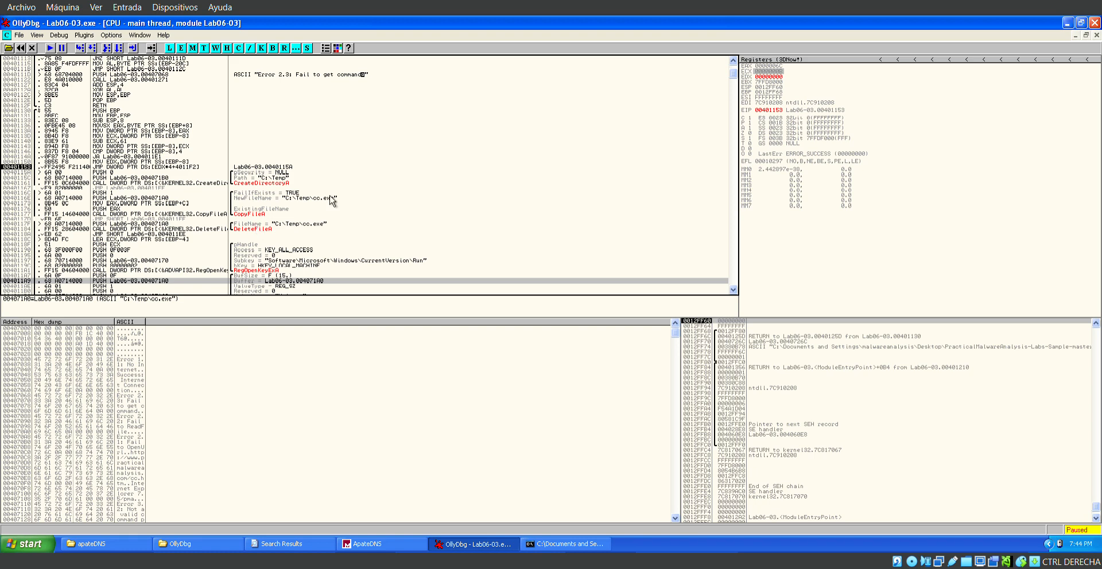
scroll(331, 201, "up", 2)
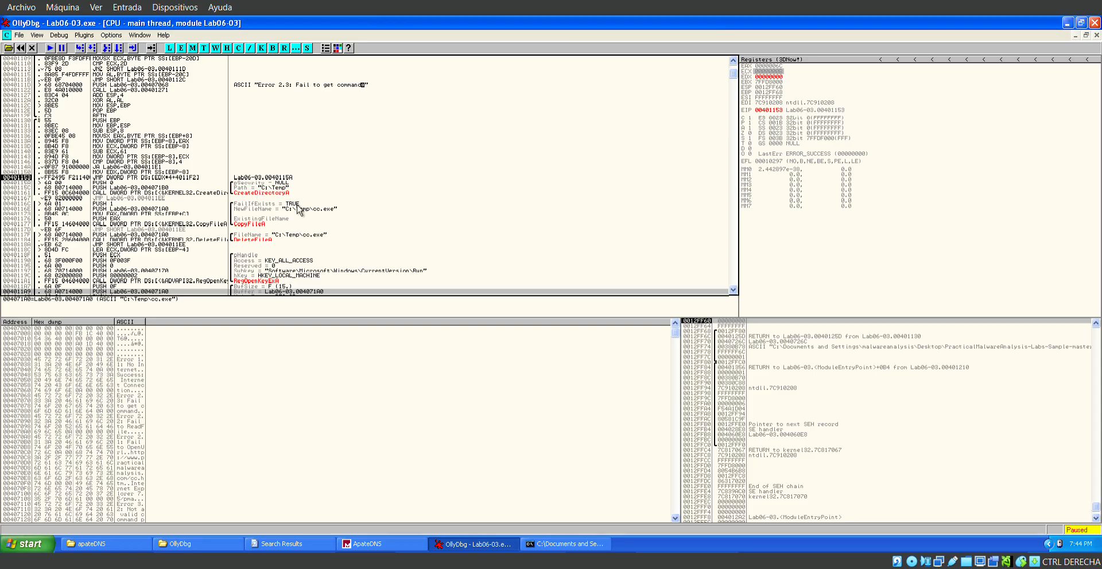
scroll(299, 209, "down", 4)
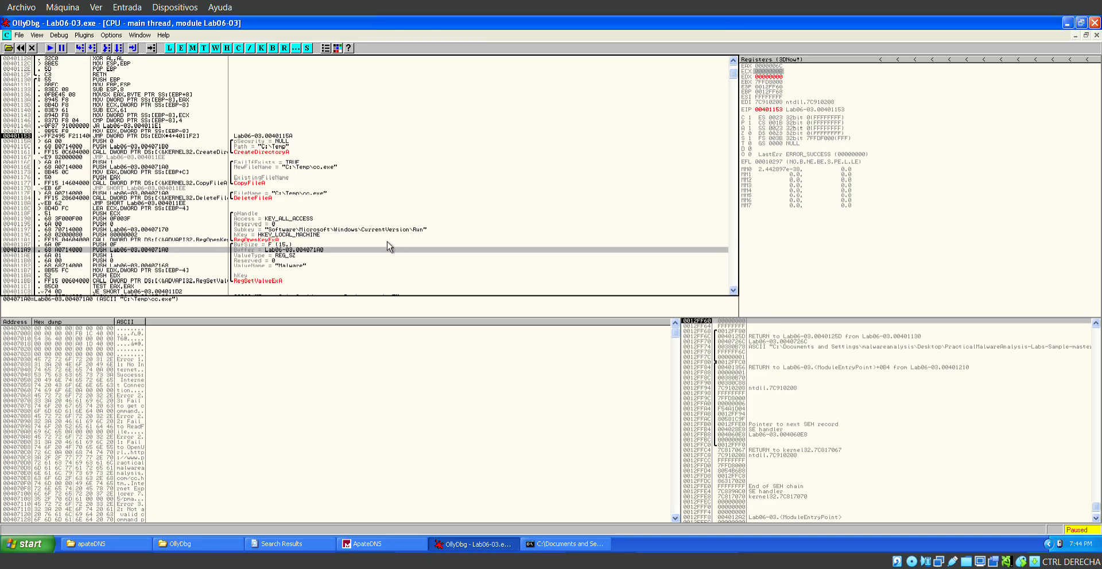
scroll(389, 247, "down", 2)
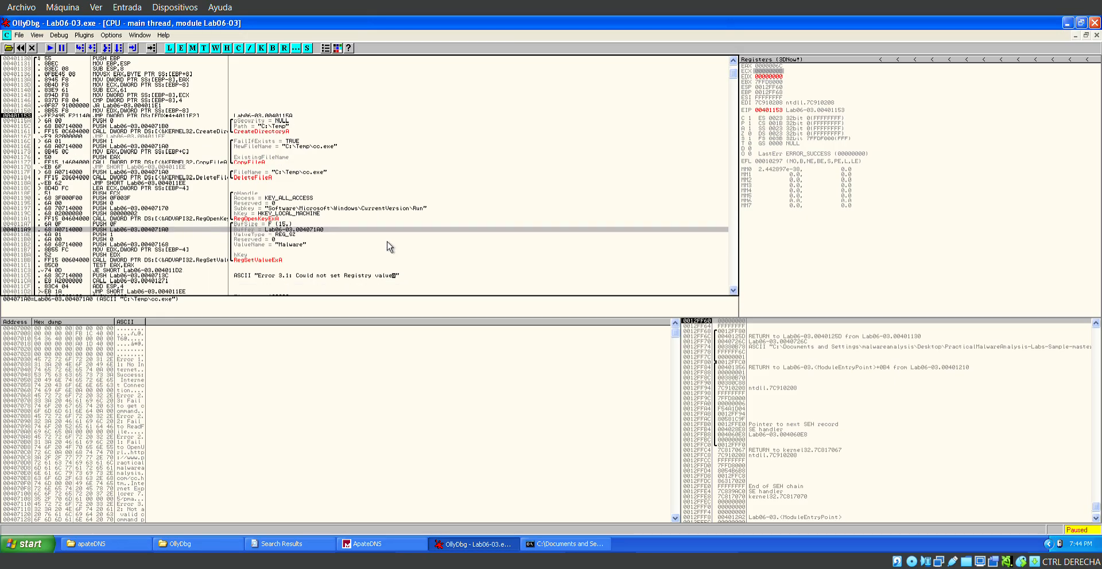
scroll(390, 247, "down", 2)
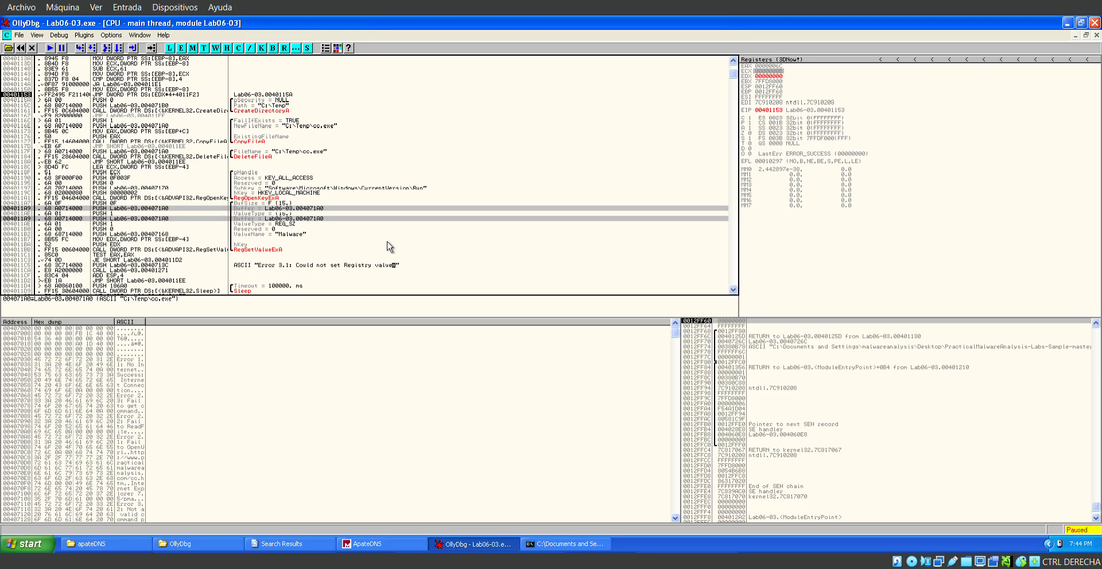
Examine the registry branch's RegOpenKeyExA subkey and HKEY_LOCAL_MACHINE arguments, its RegSetValueExA call, and the following Sleep and error branches.
left_click(339, 191)
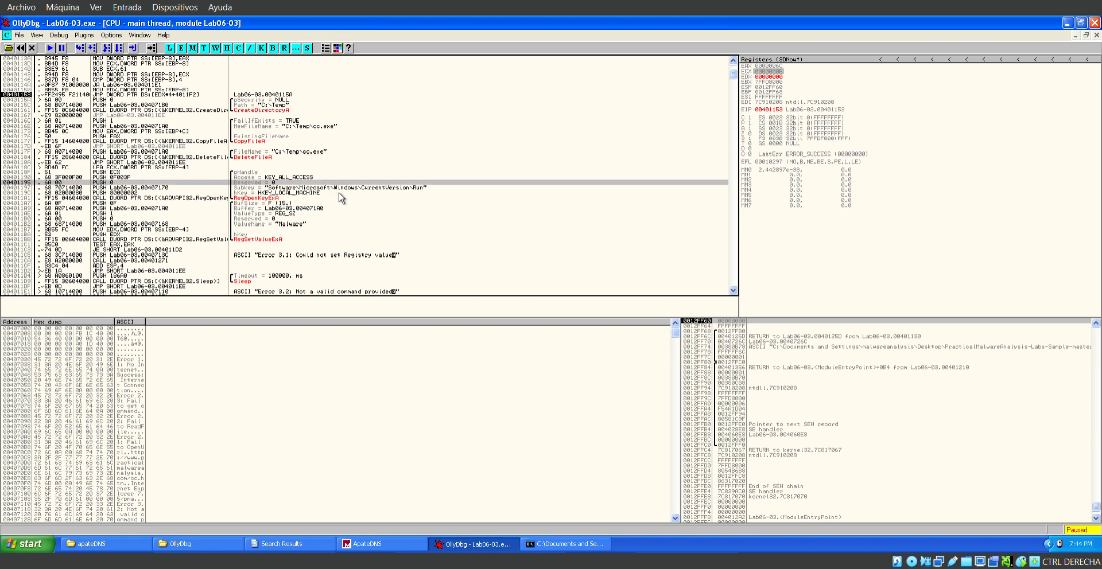
left_click(338, 193)
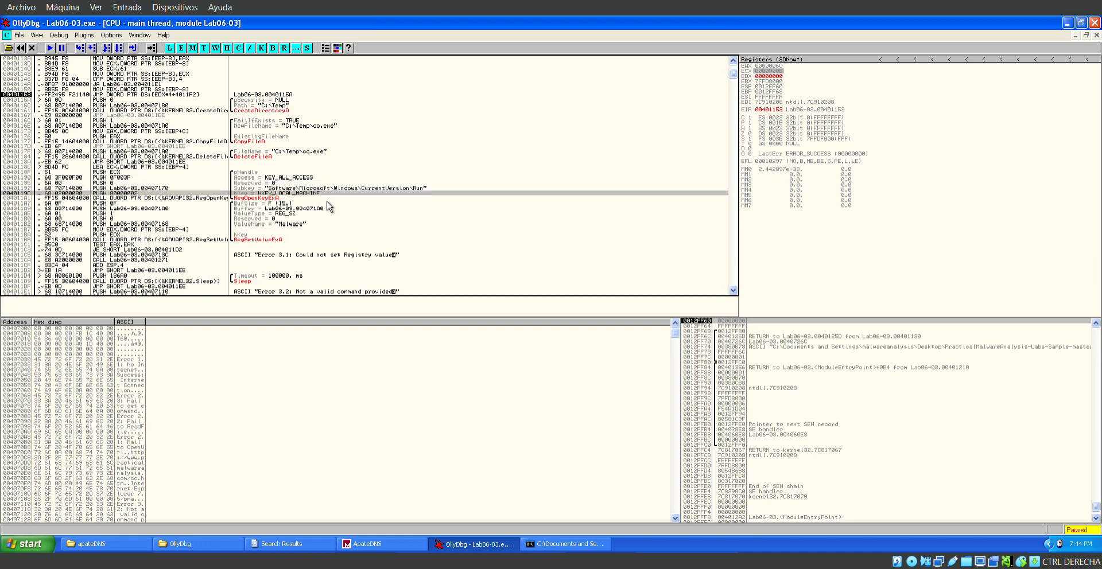
scroll(330, 207, "down", 3)
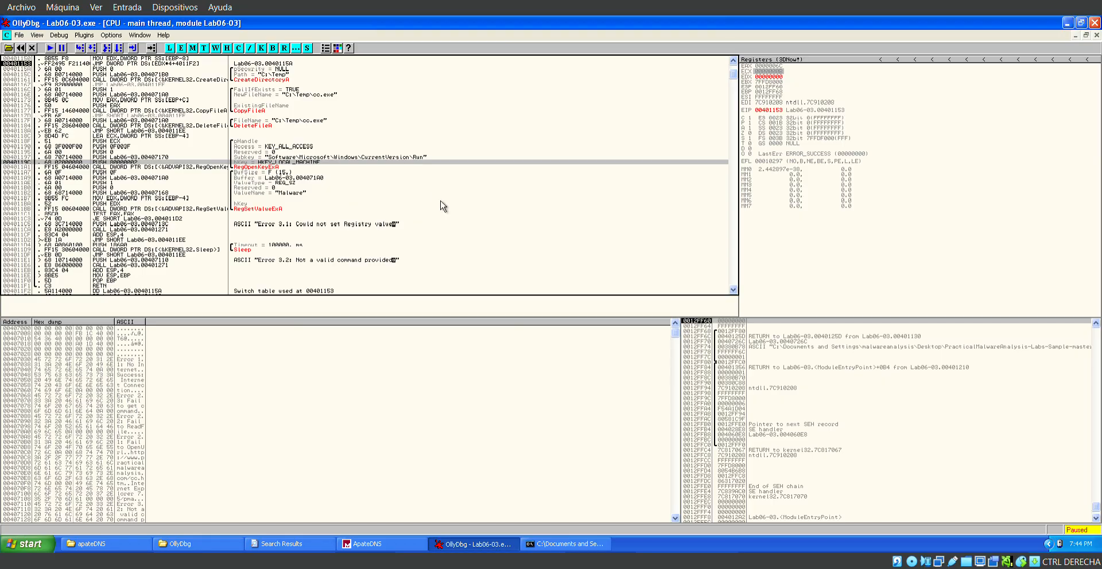
scroll(297, 236, "down", 1)
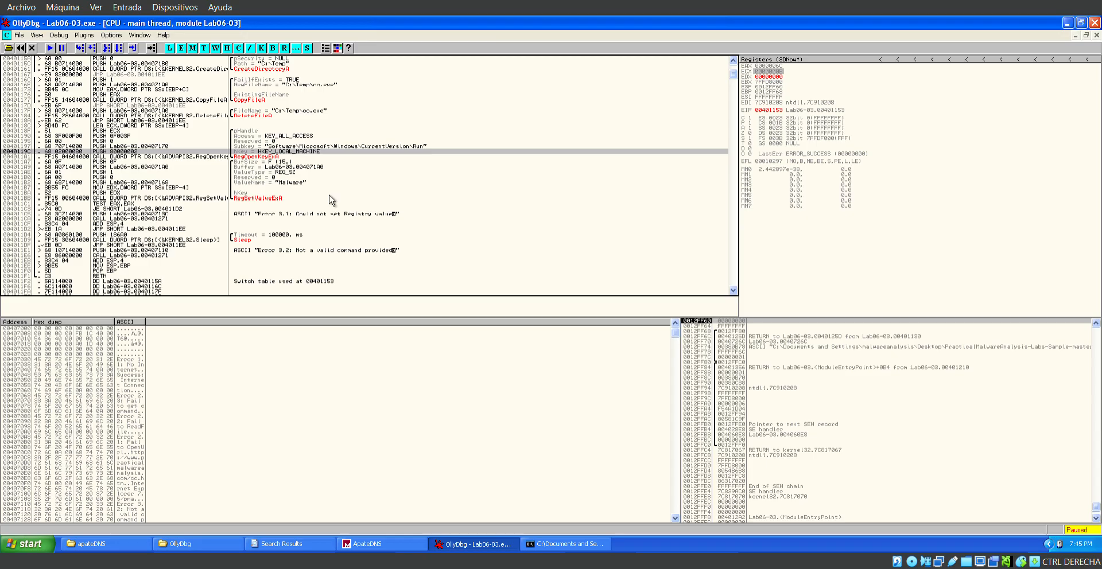
scroll(332, 199, "up", 3)
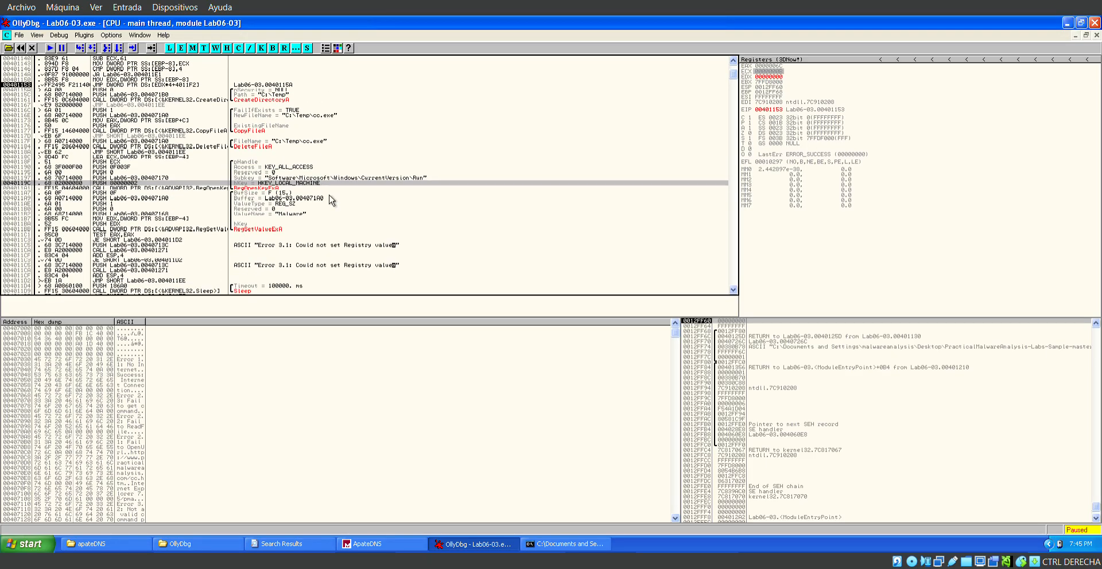
scroll(332, 200, "down", 3)
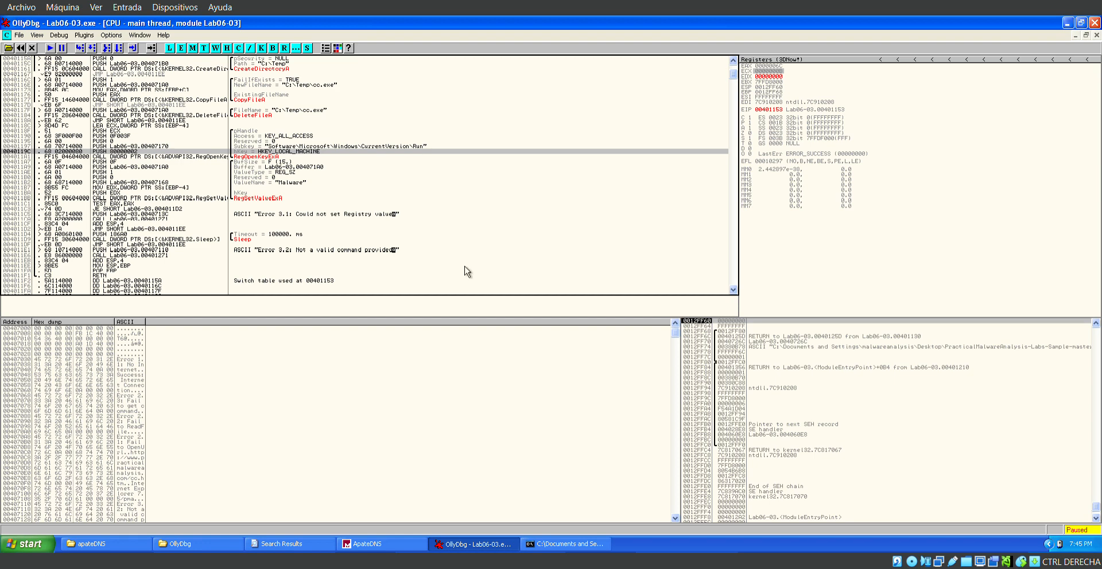
Review the switch table after the function's return and the main function at 00401210, through its call to 00401130 and final Sleep.
scroll(468, 272, "down", 3)
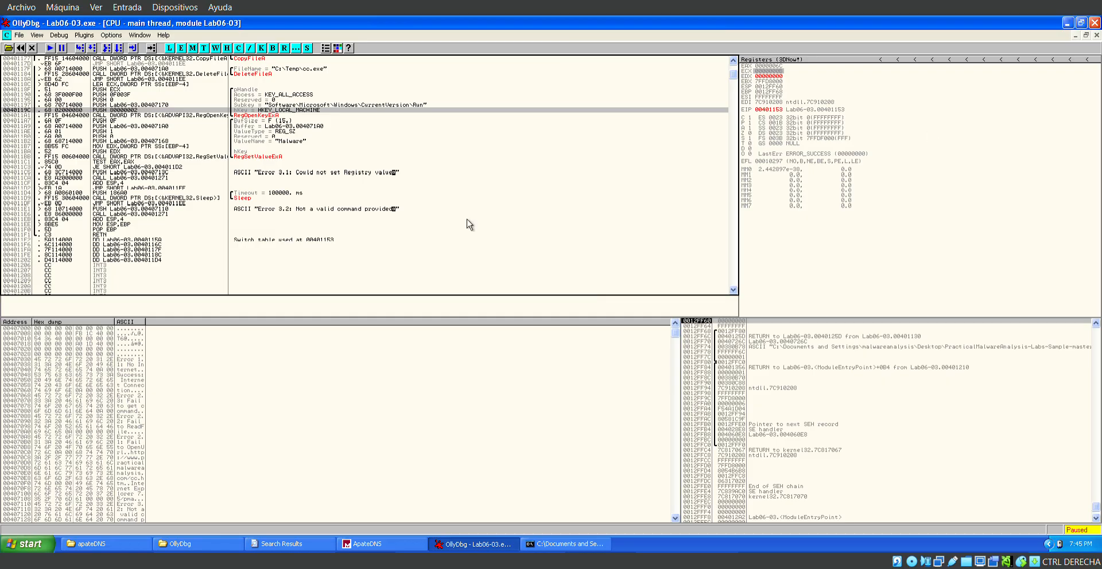
scroll(469, 224, "up", 3)
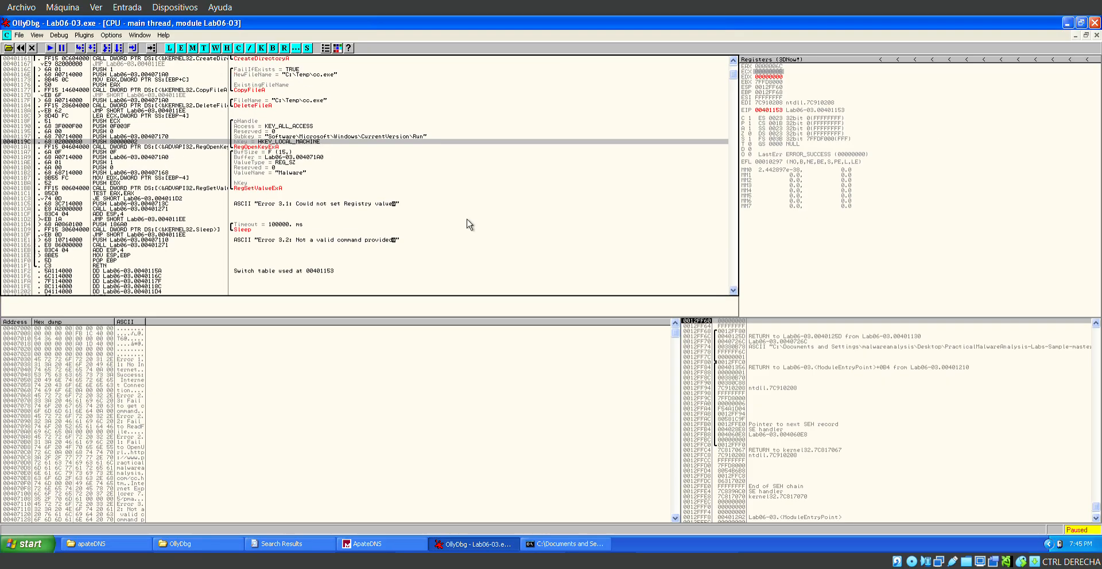
scroll(469, 224, "down", 13)
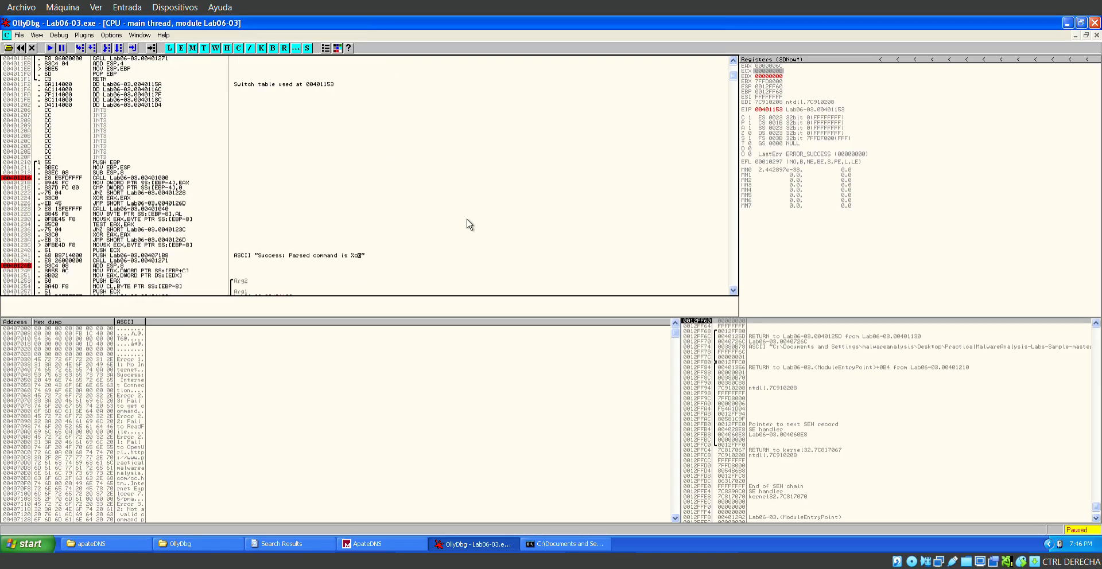
scroll(469, 225, "down", 3)
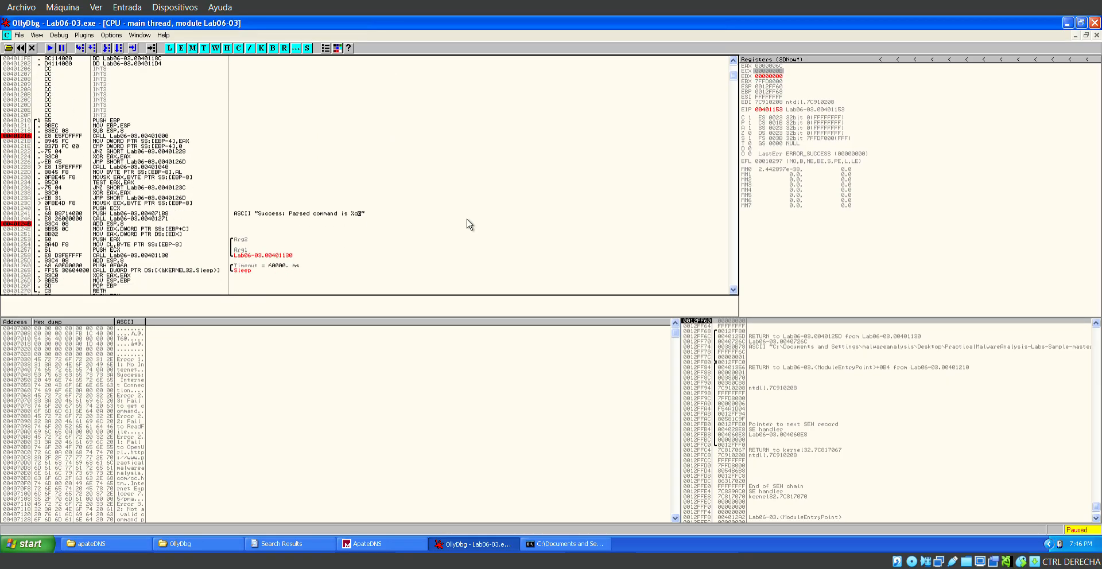